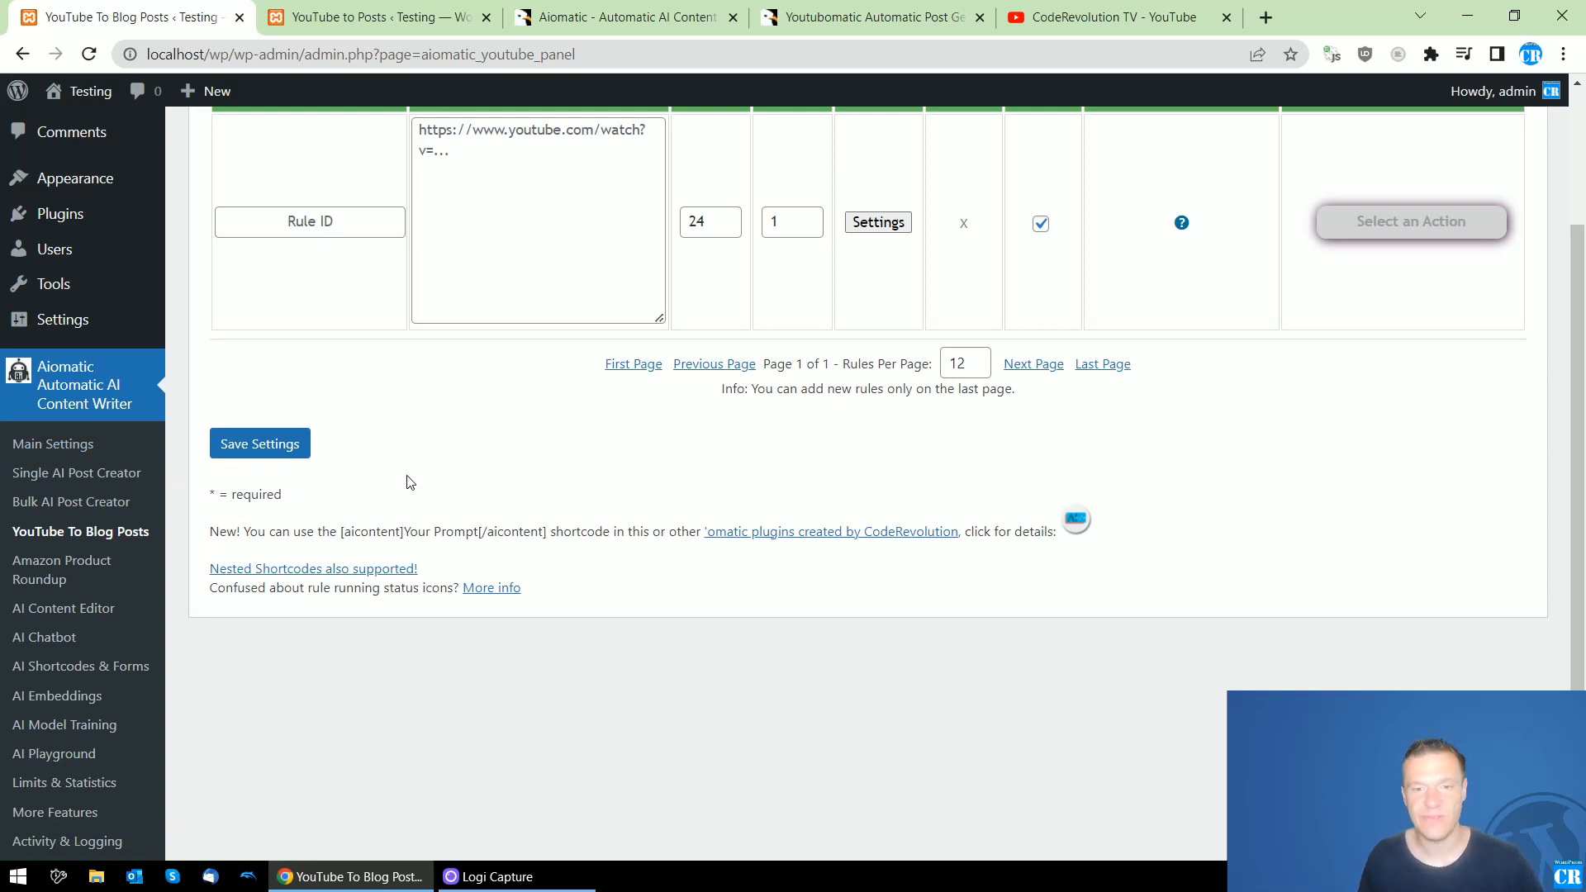
Review Aiomatic's YouTube to blog posts rule form and the CodeCanyon product pages of Youtubomatic and Aiomatic
{"action": "scroll", "coordinate": [410, 483], "scroll_direction": "up", "scroll_amount": 3}
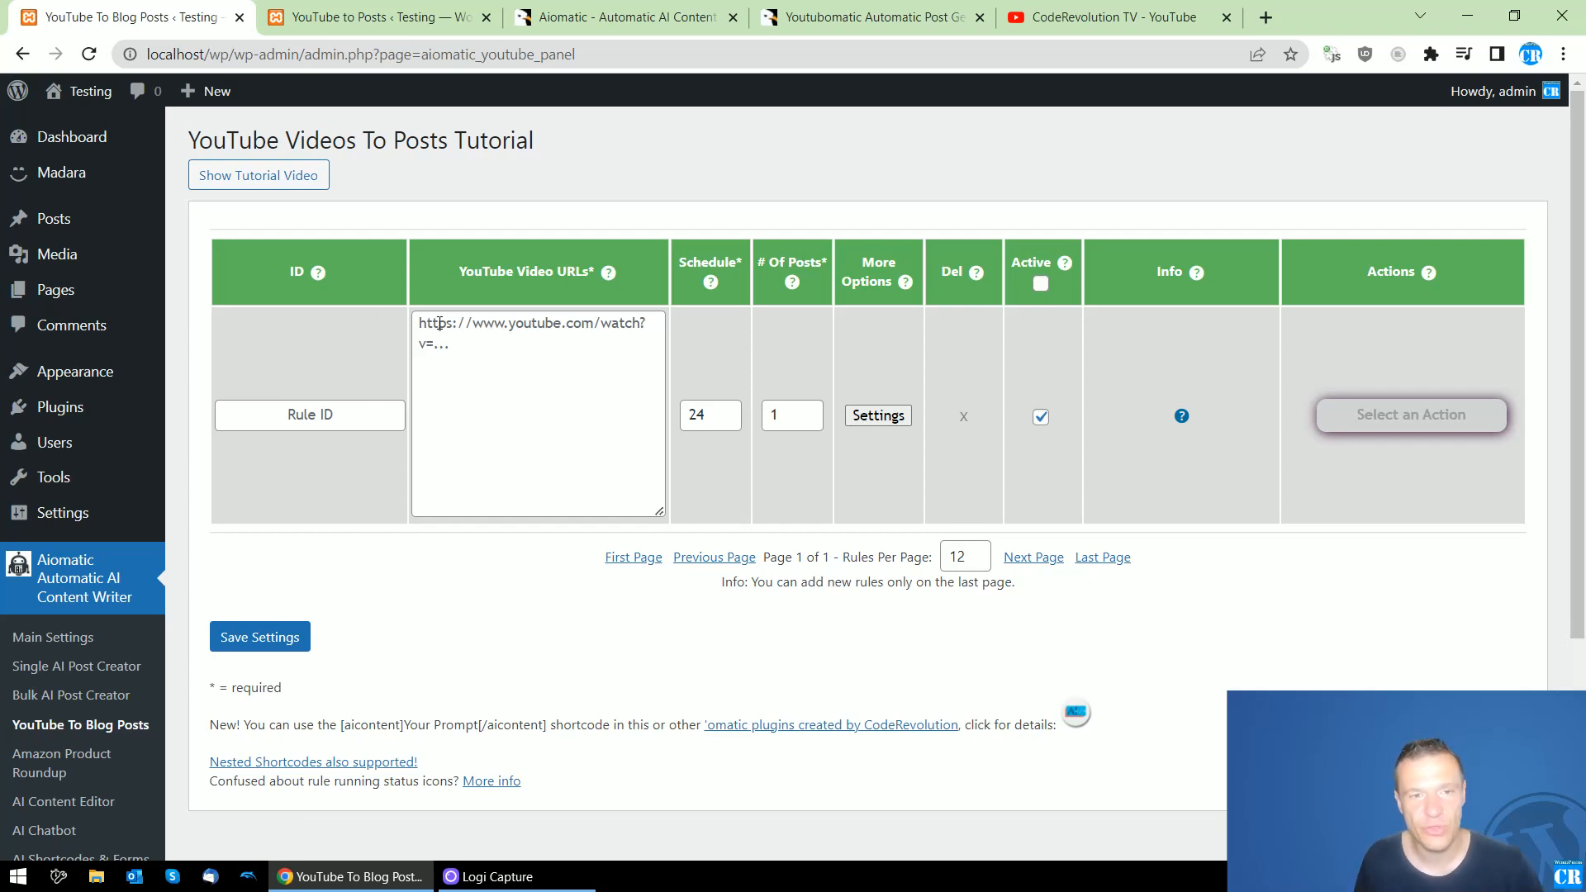
{"action": "left_click", "coordinate": [419, 326]}
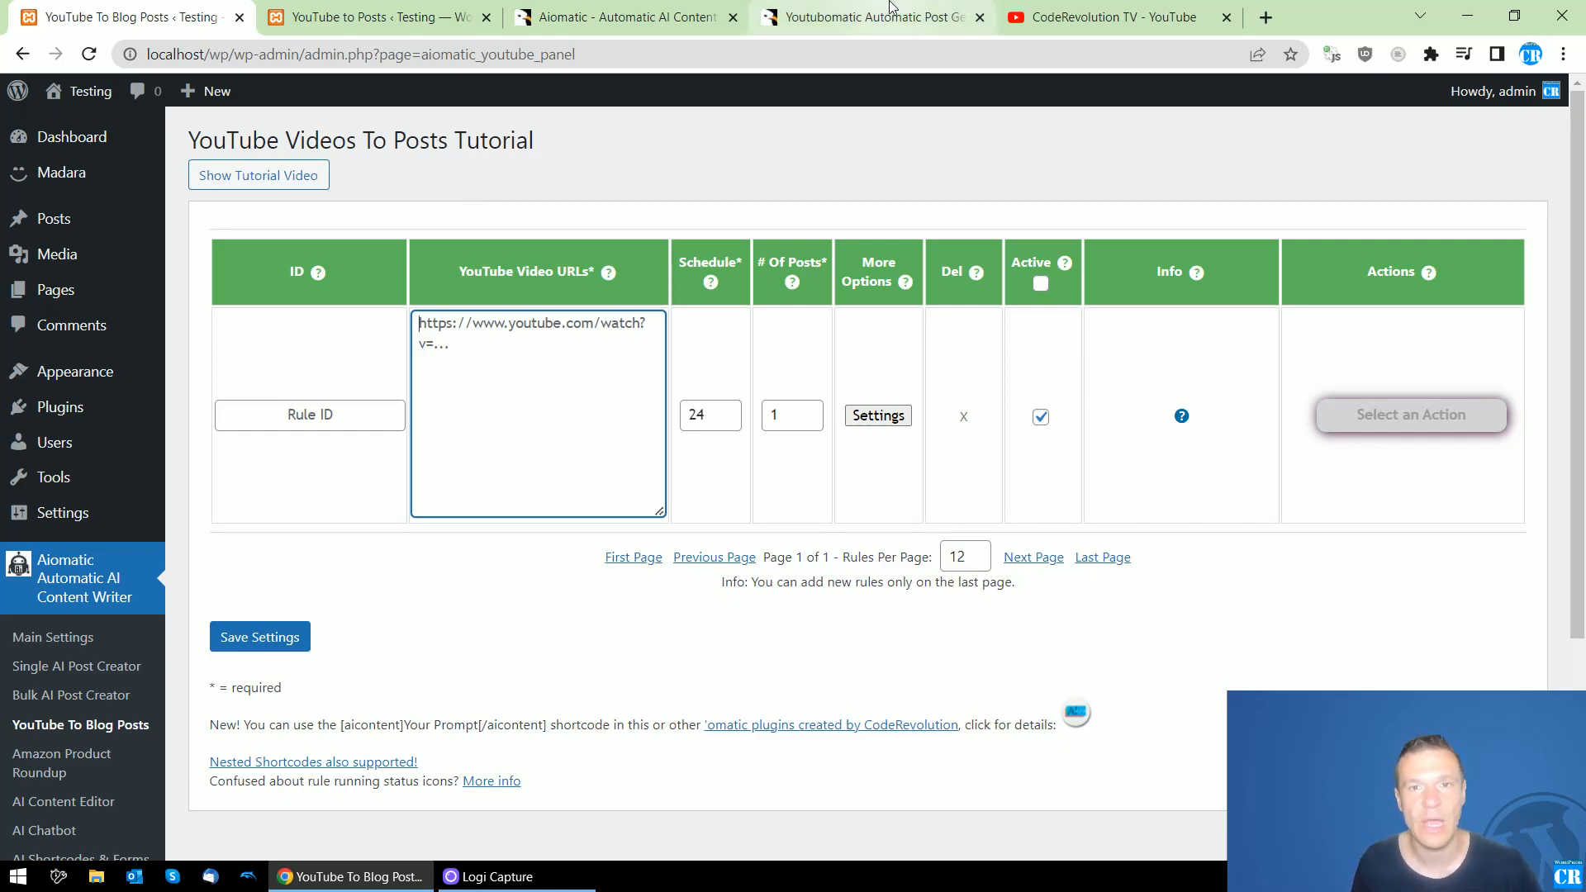
{"action": "left_click", "coordinate": [847, 23]}
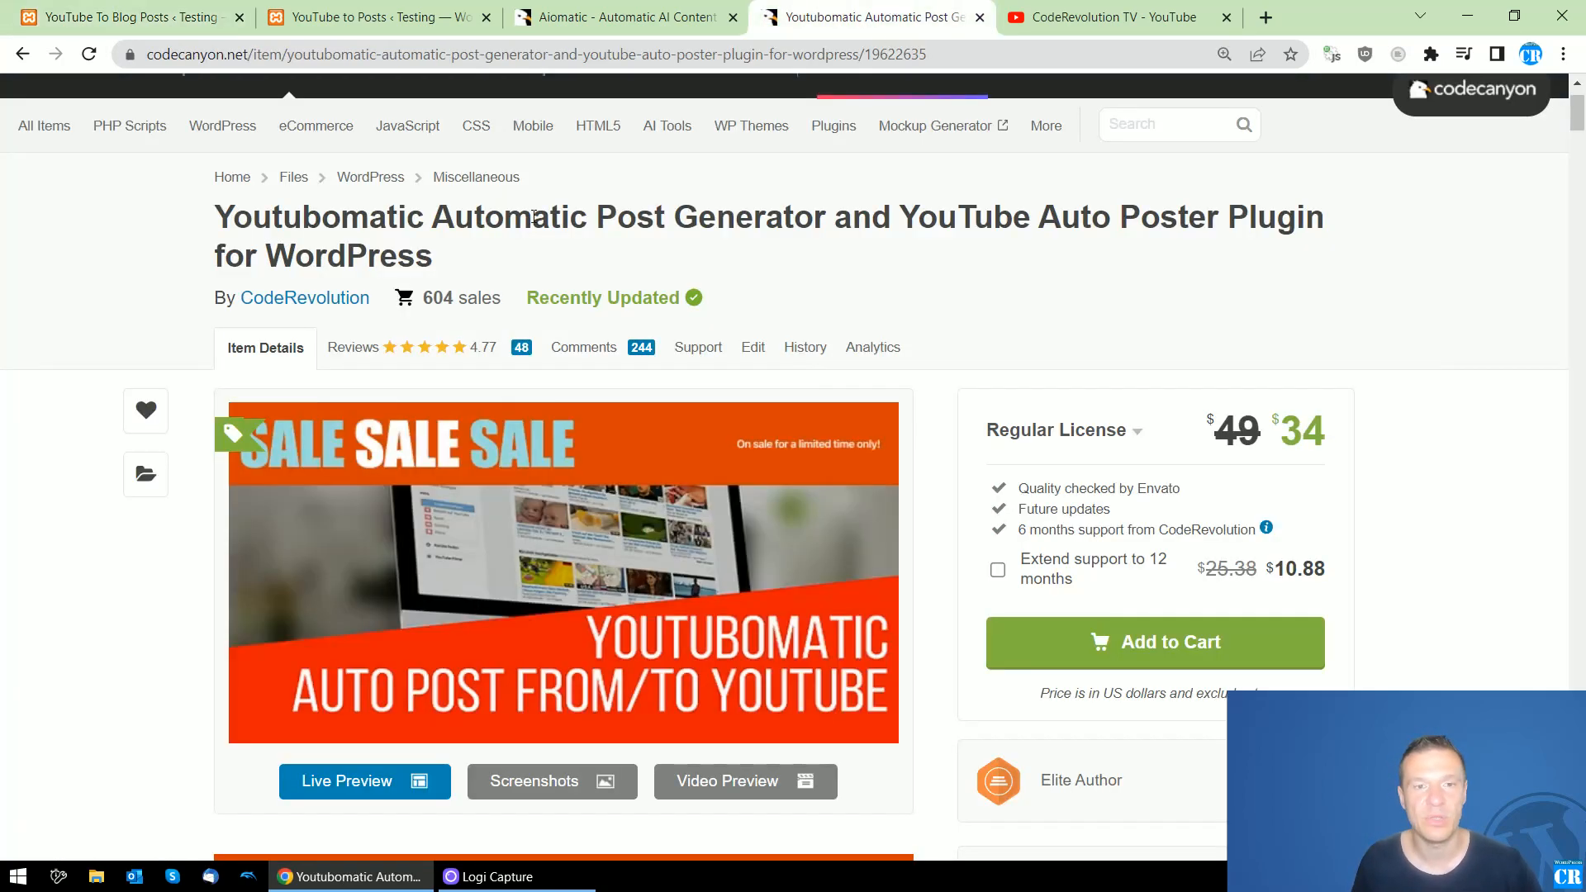
{"action": "left_click", "coordinate": [616, 12]}
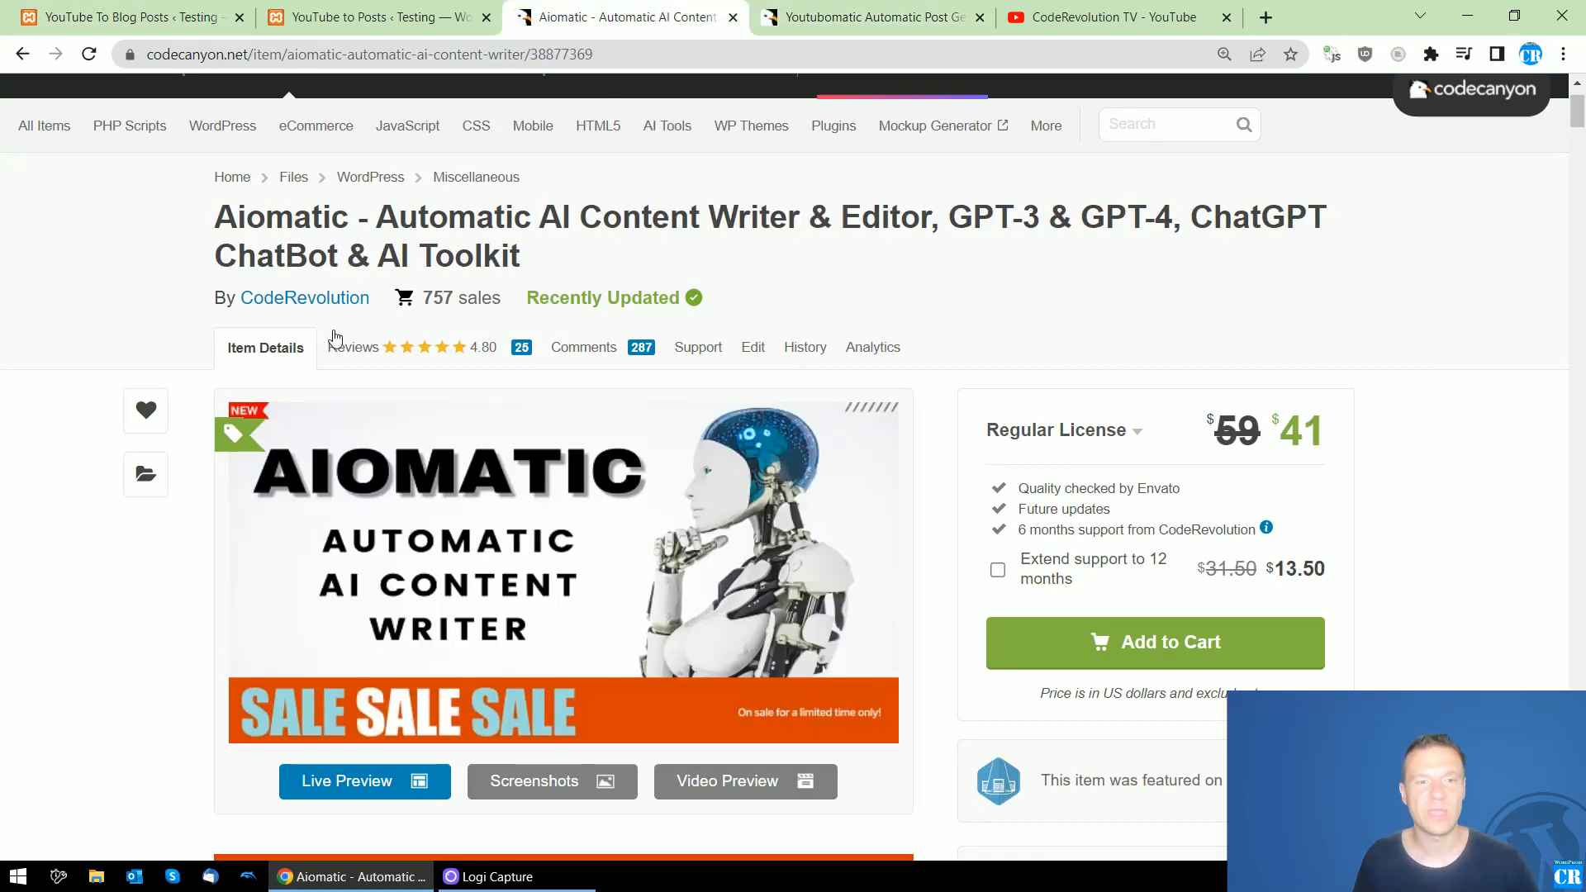
{"action": "left_click", "coordinate": [832, 16]}
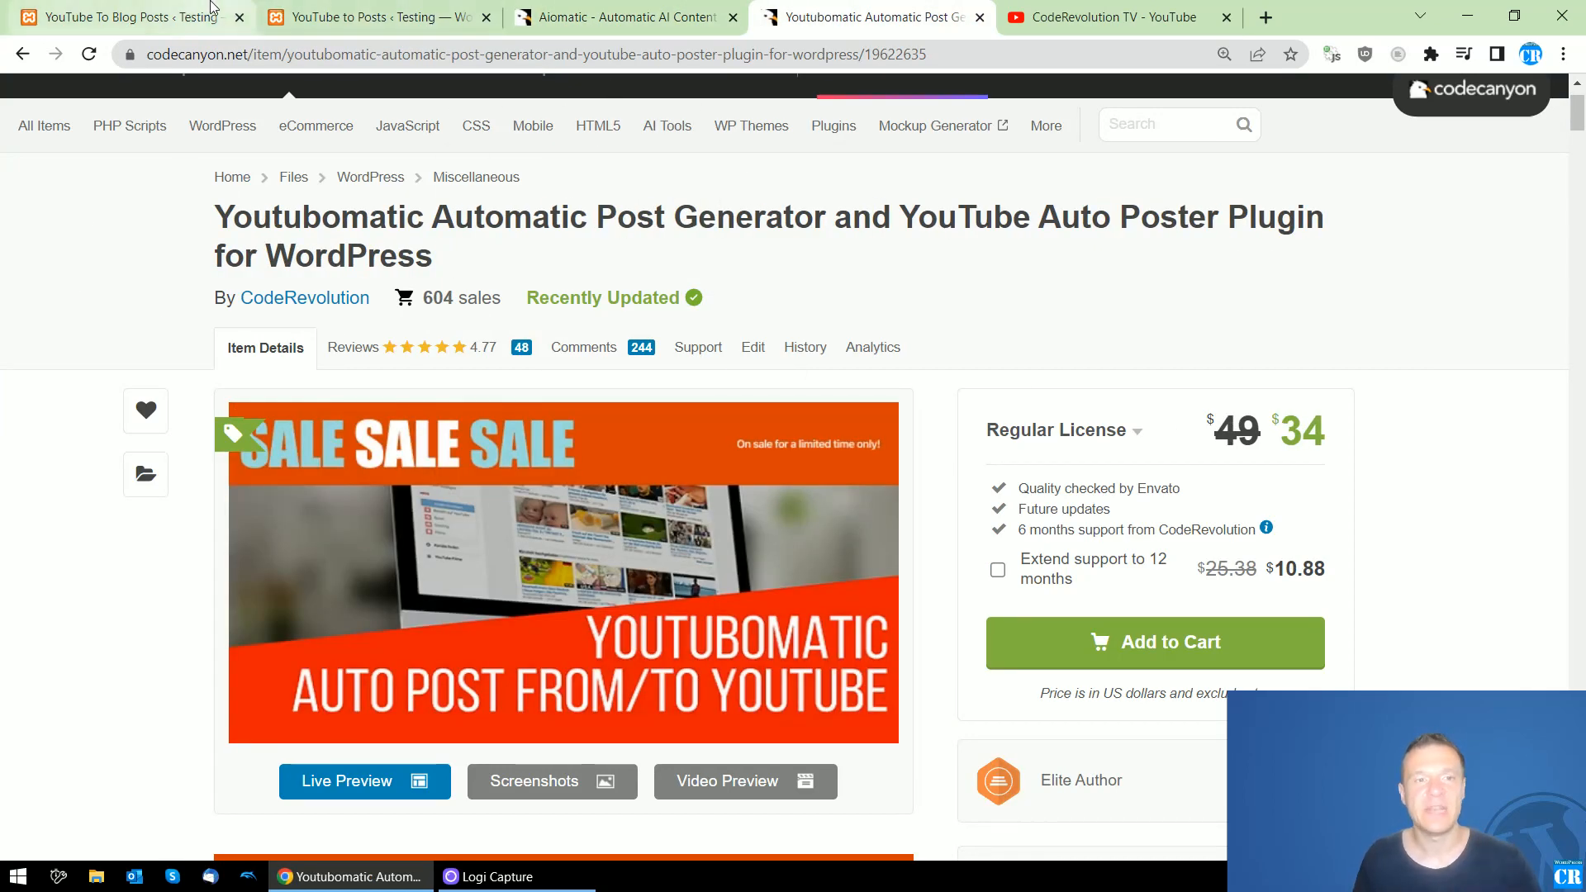
Compare Youtubomatic's YouTube to Posts rule form with Aiomatic's YouTube to blog posts form
{"action": "left_click", "coordinate": [339, 13]}
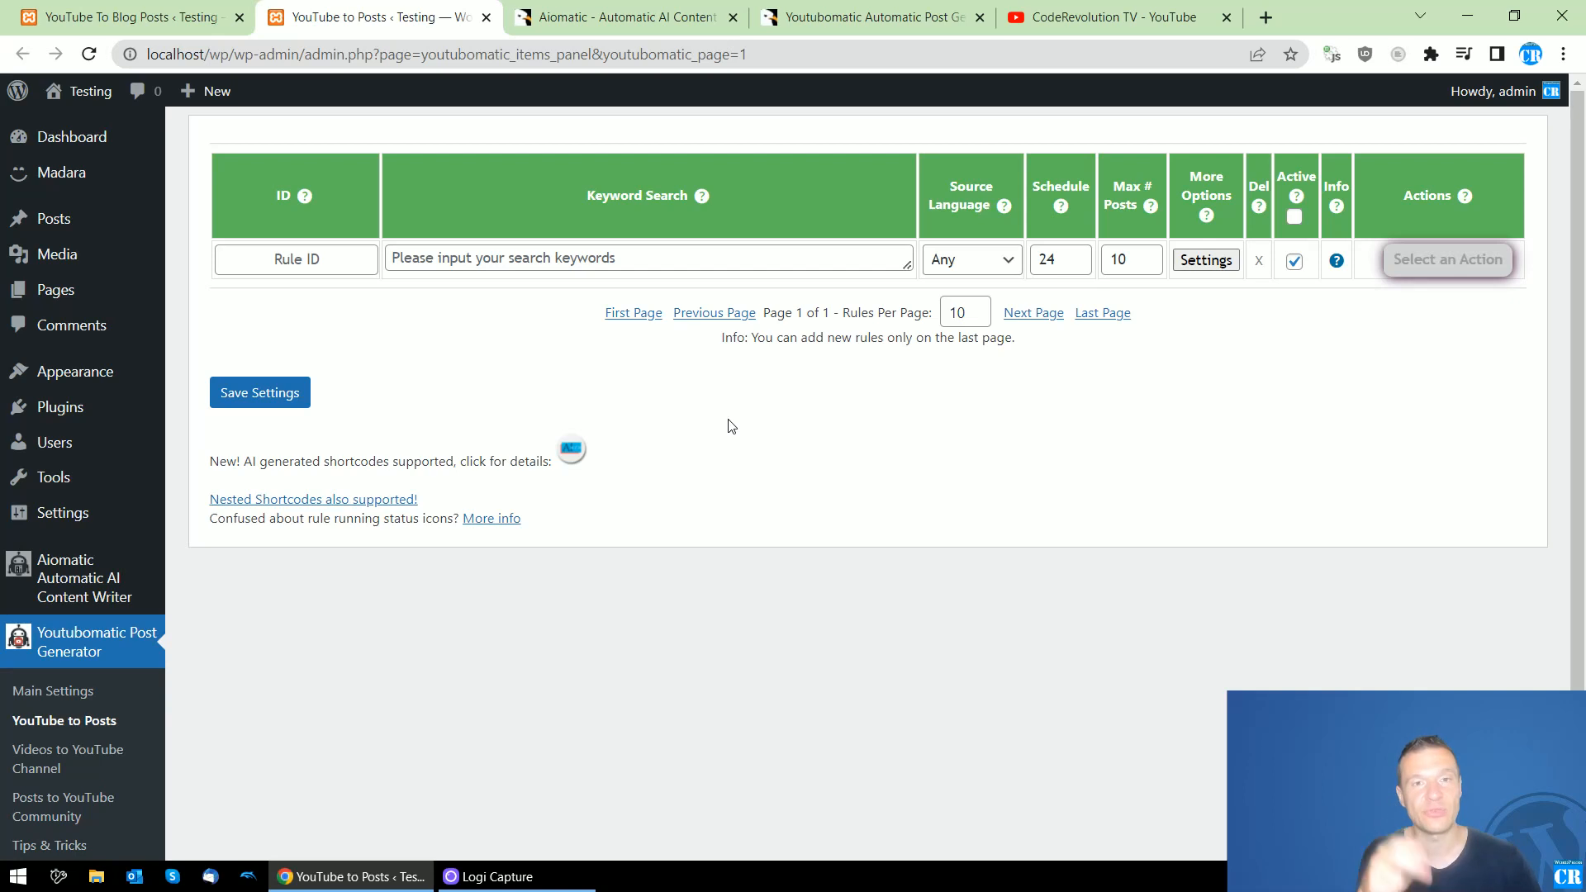
{"action": "left_click", "coordinate": [161, 12]}
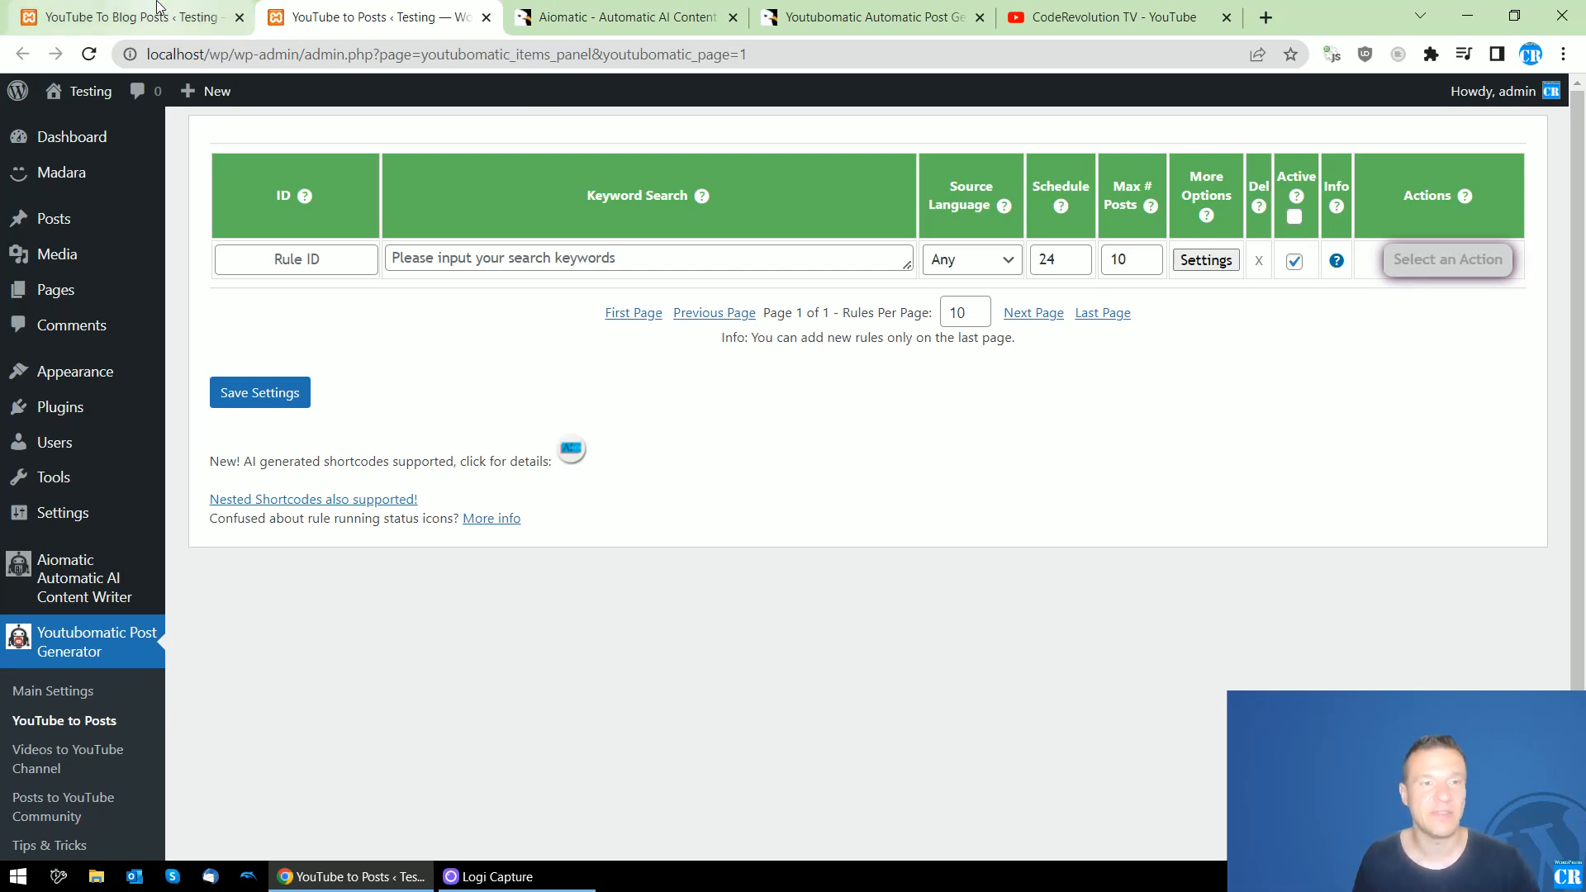
{"action": "left_click", "coordinate": [319, 321]}
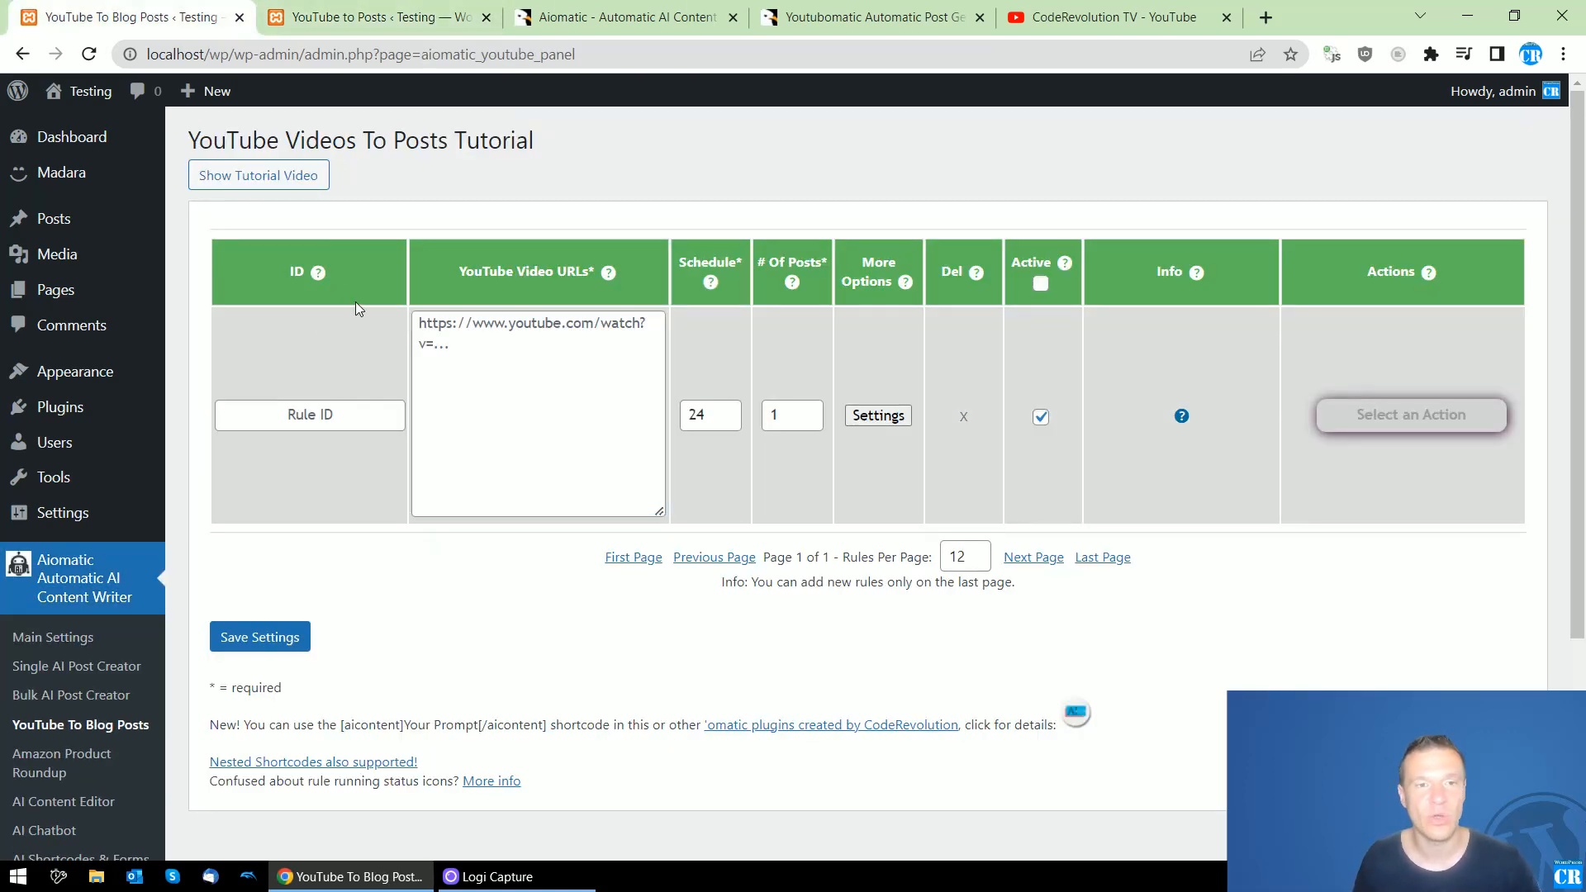
{"action": "left_click", "coordinate": [339, 12]}
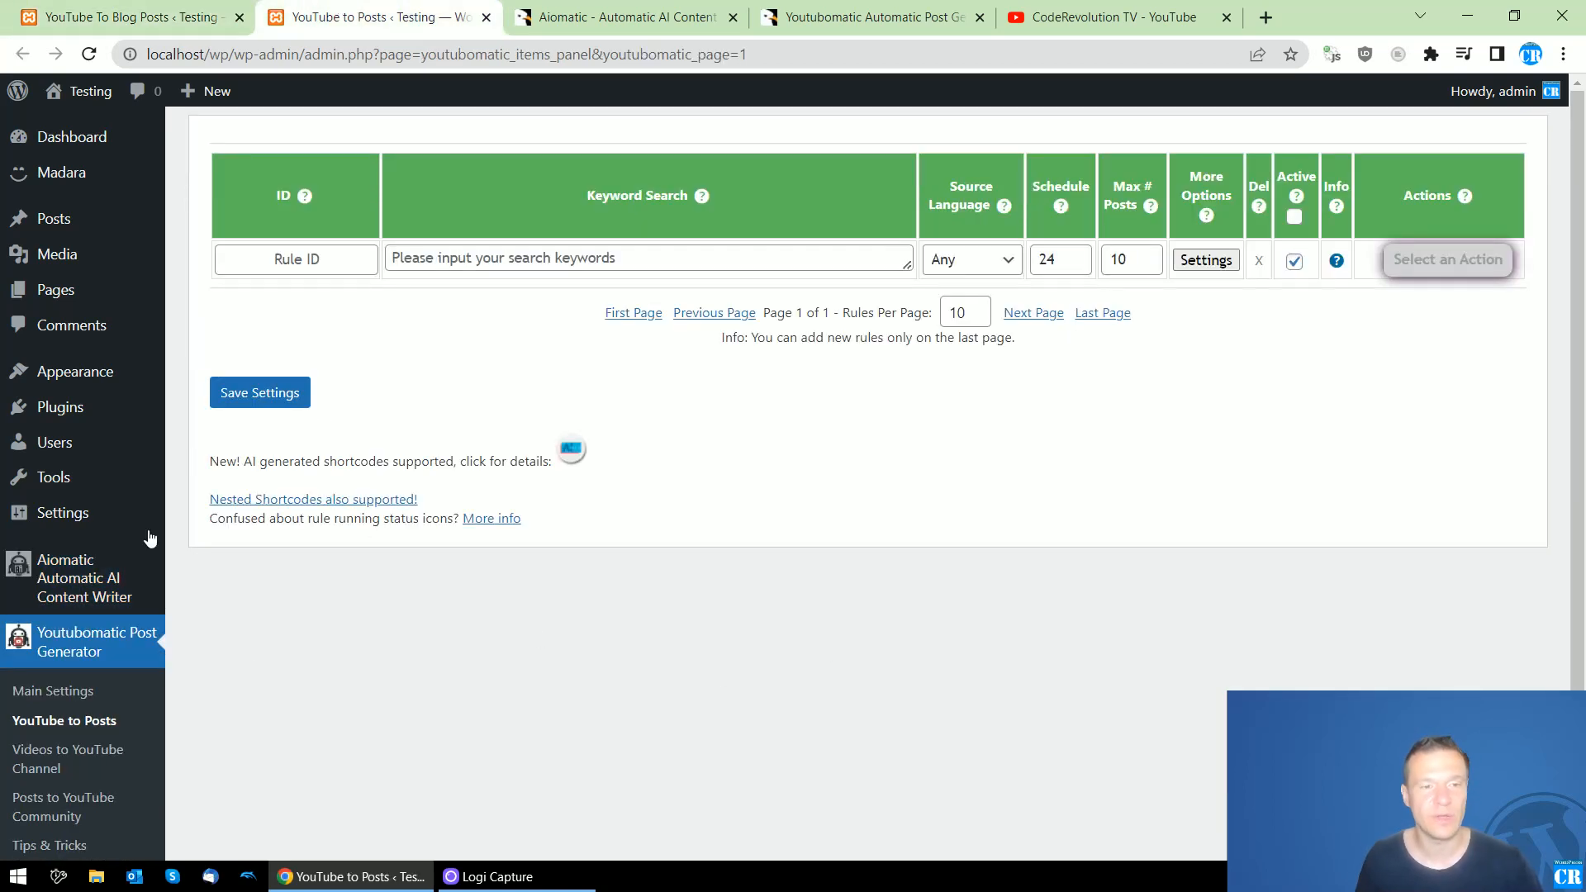
{"action": "scroll", "coordinate": [364, 267], "scroll_direction": "up", "scroll_amount": 1}
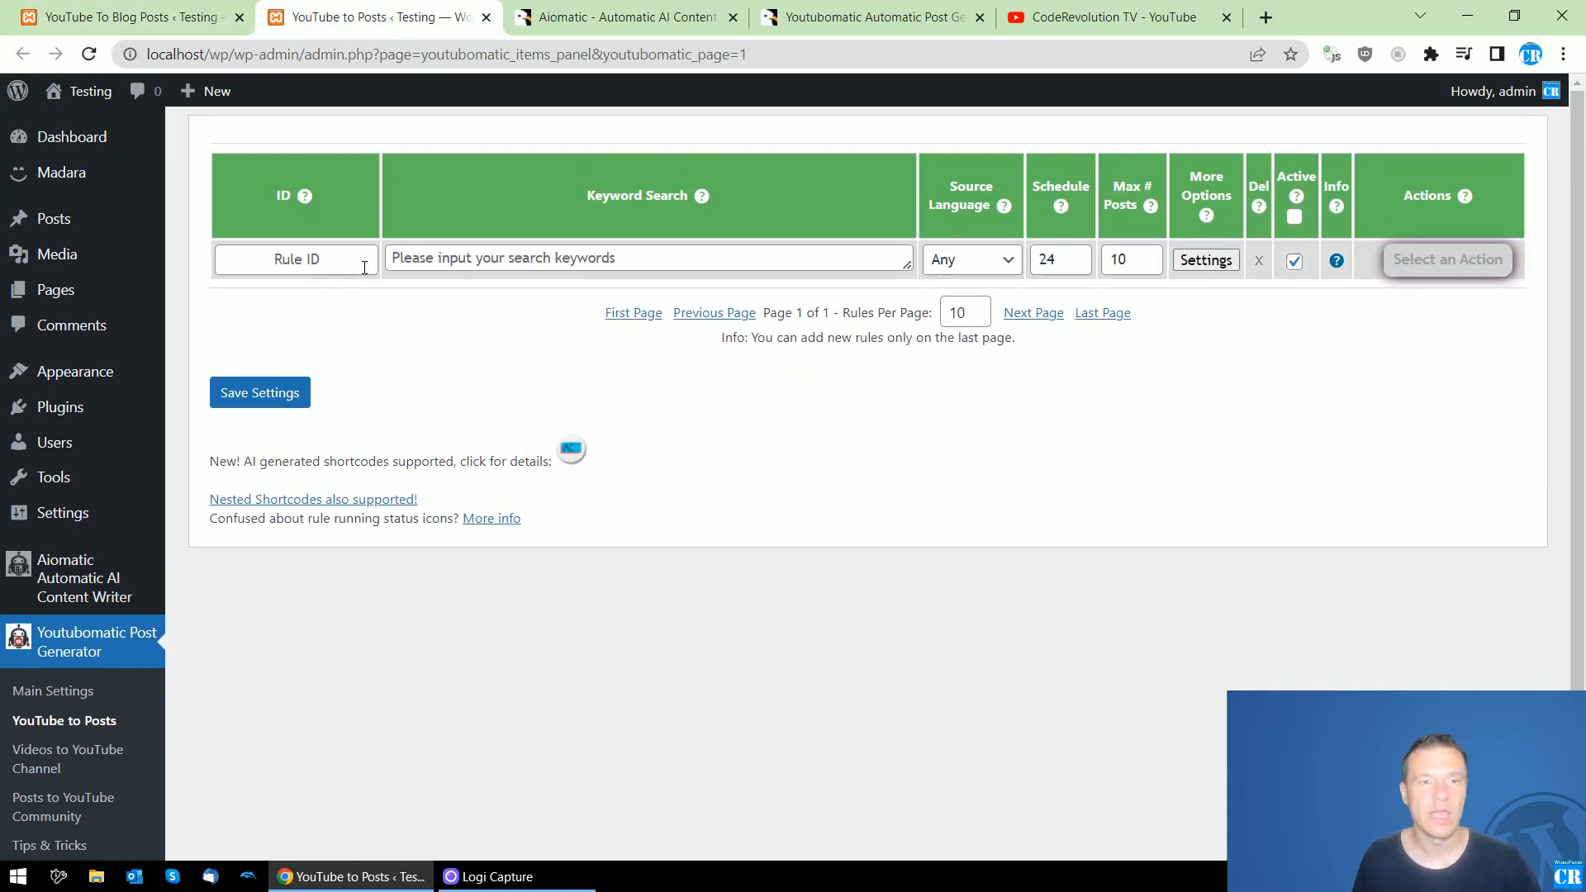
Copy the handle CodeRevolutionTV from the CodeRevolution TV channel page on YouTube
{"action": "left_click", "coordinate": [455, 262]}
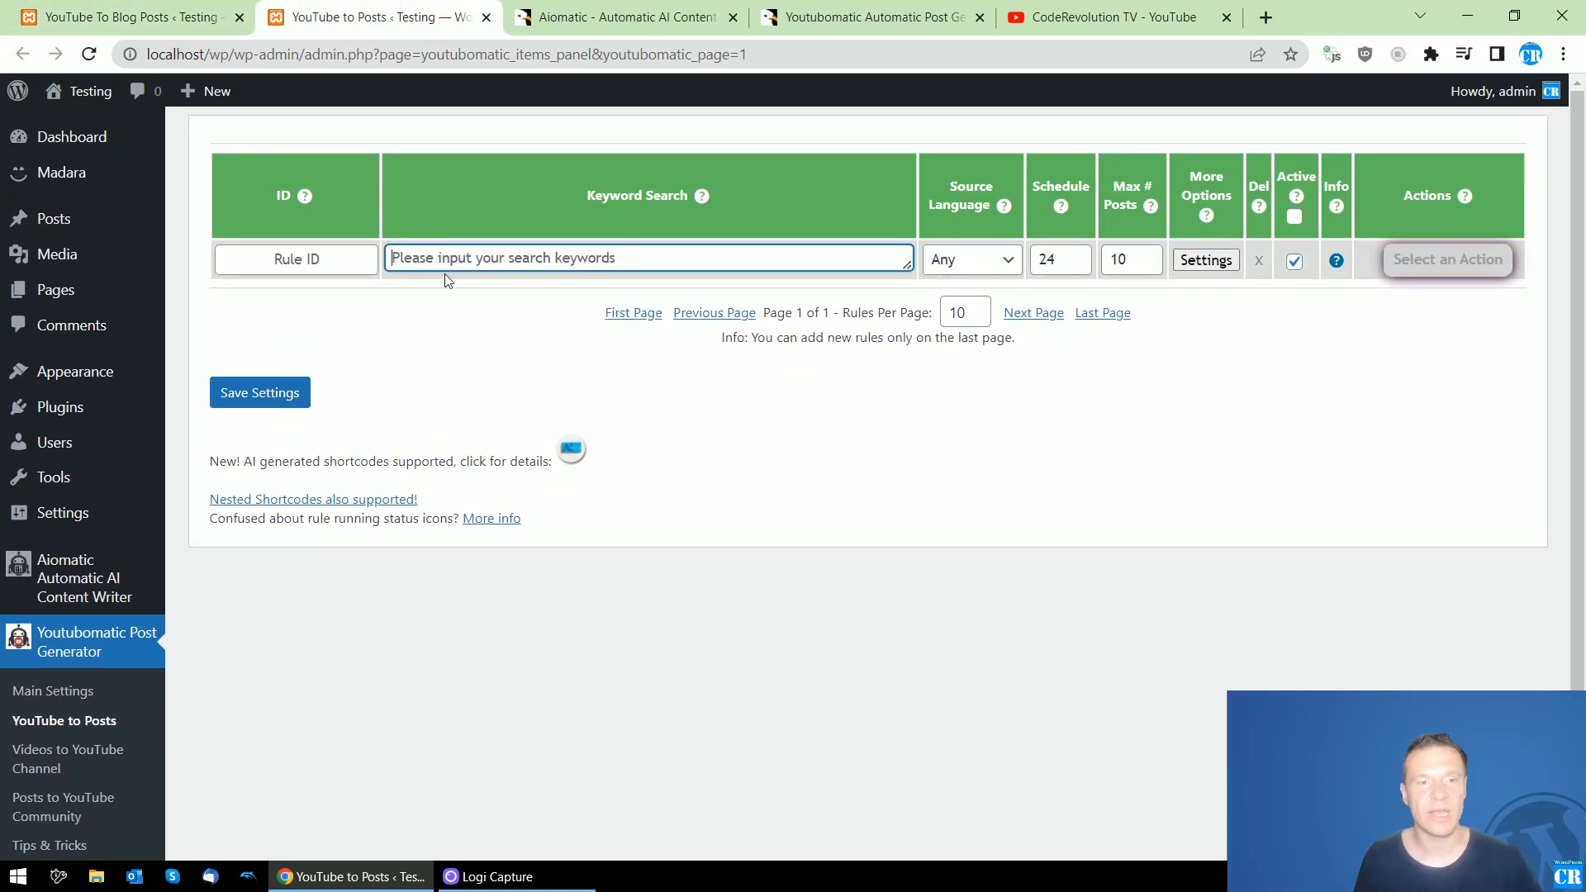
{"action": "left_click", "coordinate": [1048, 8]}
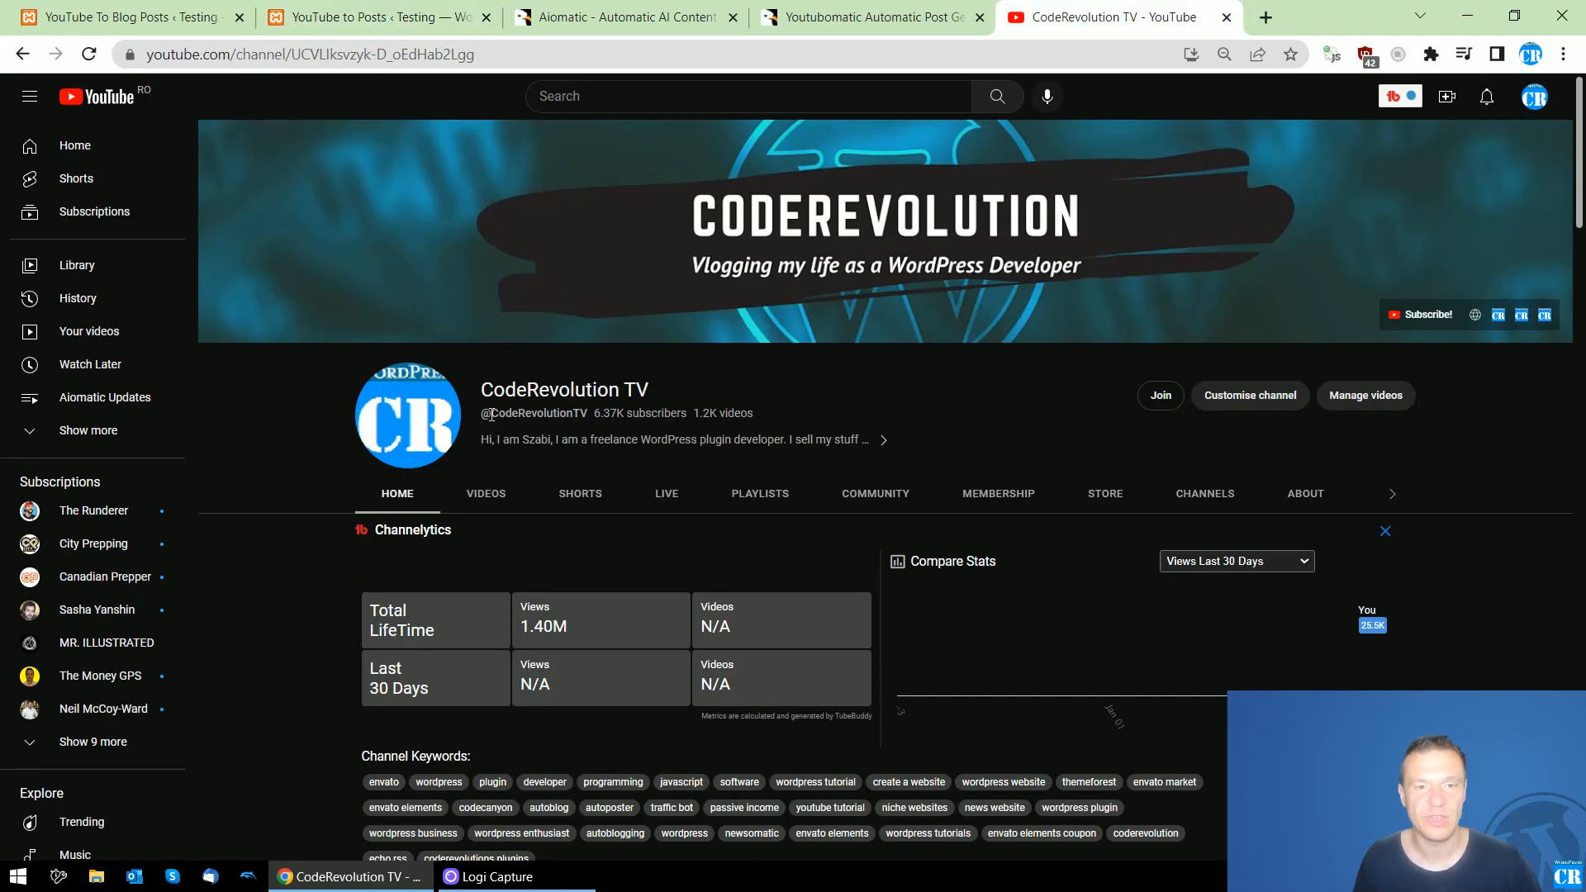
{"action": "left_click_drag", "start_coordinate": [491, 414], "coordinate": [587, 413]}
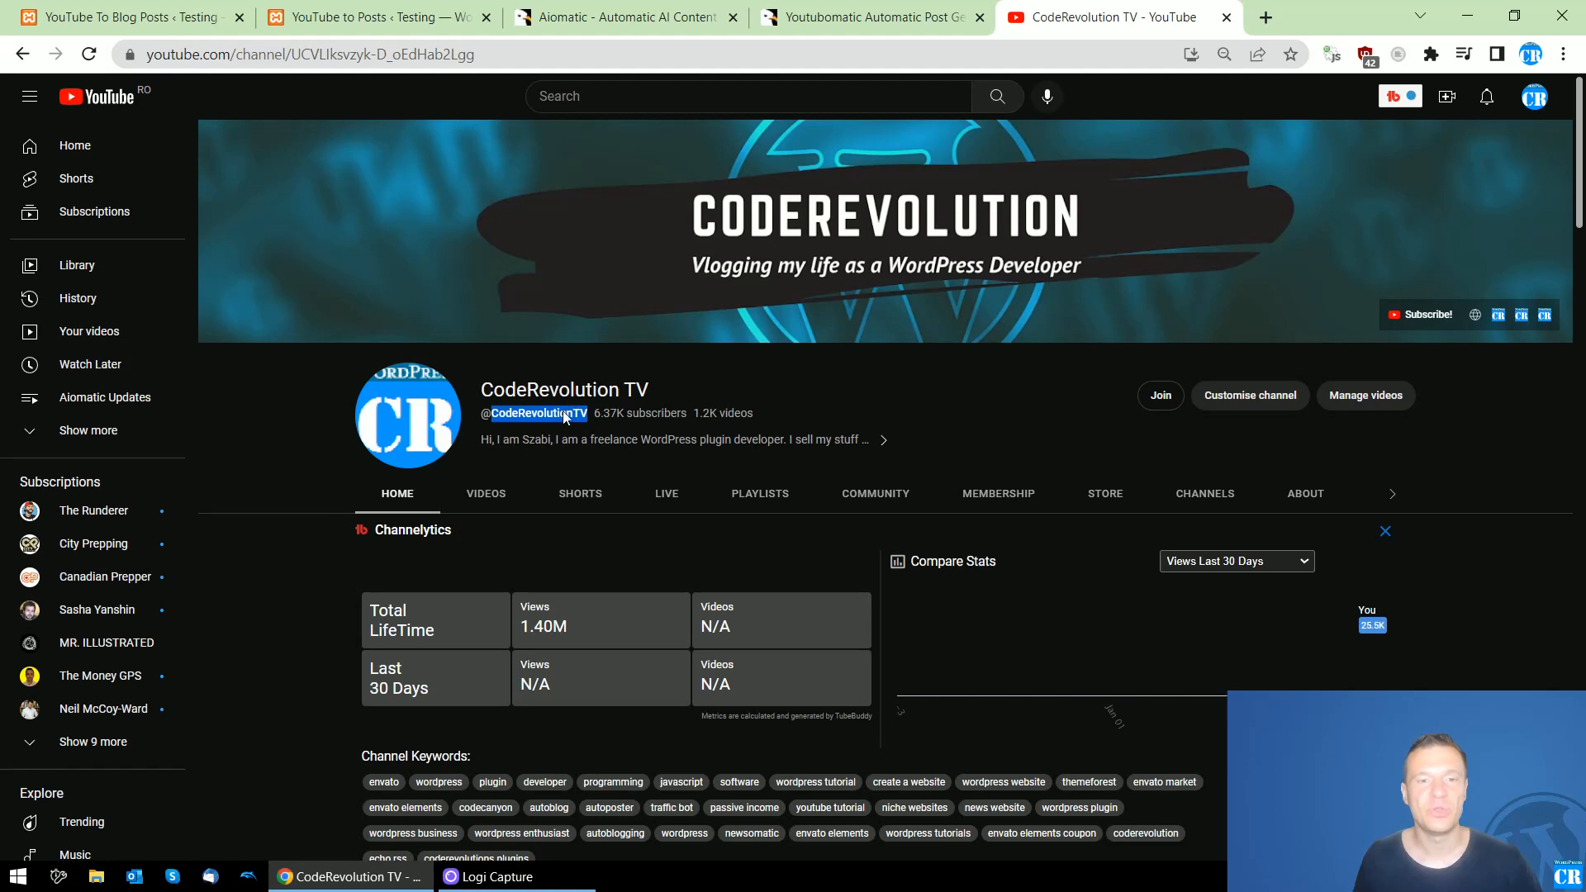
{"action": "right_click", "coordinate": [562, 414]}
{"action": "left_click", "coordinate": [591, 428]}
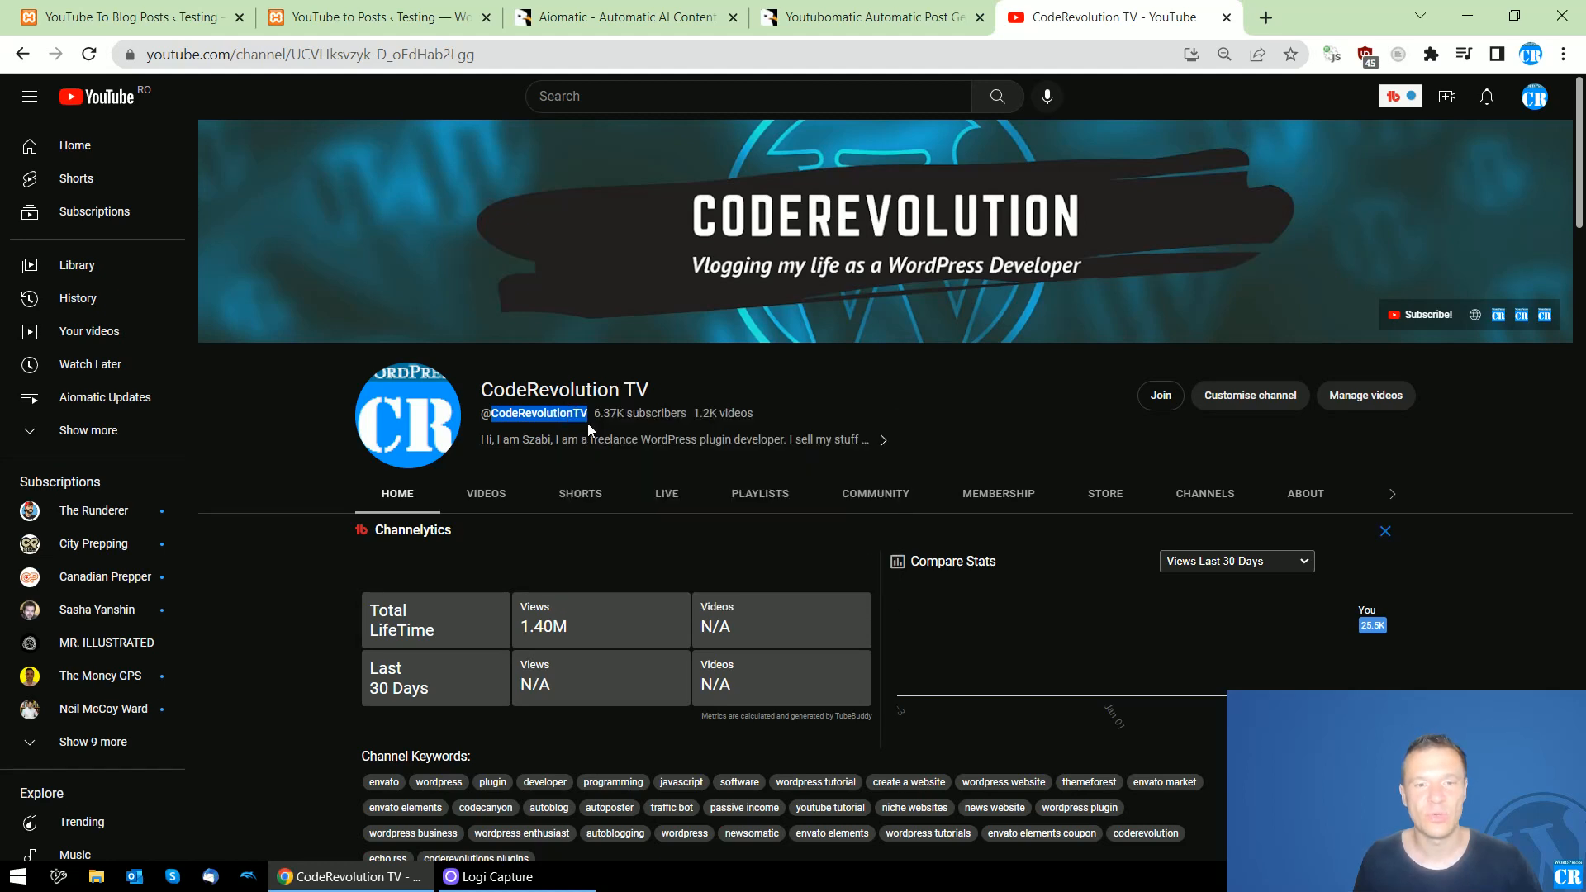
{"action": "right_click", "coordinate": [543, 417]}
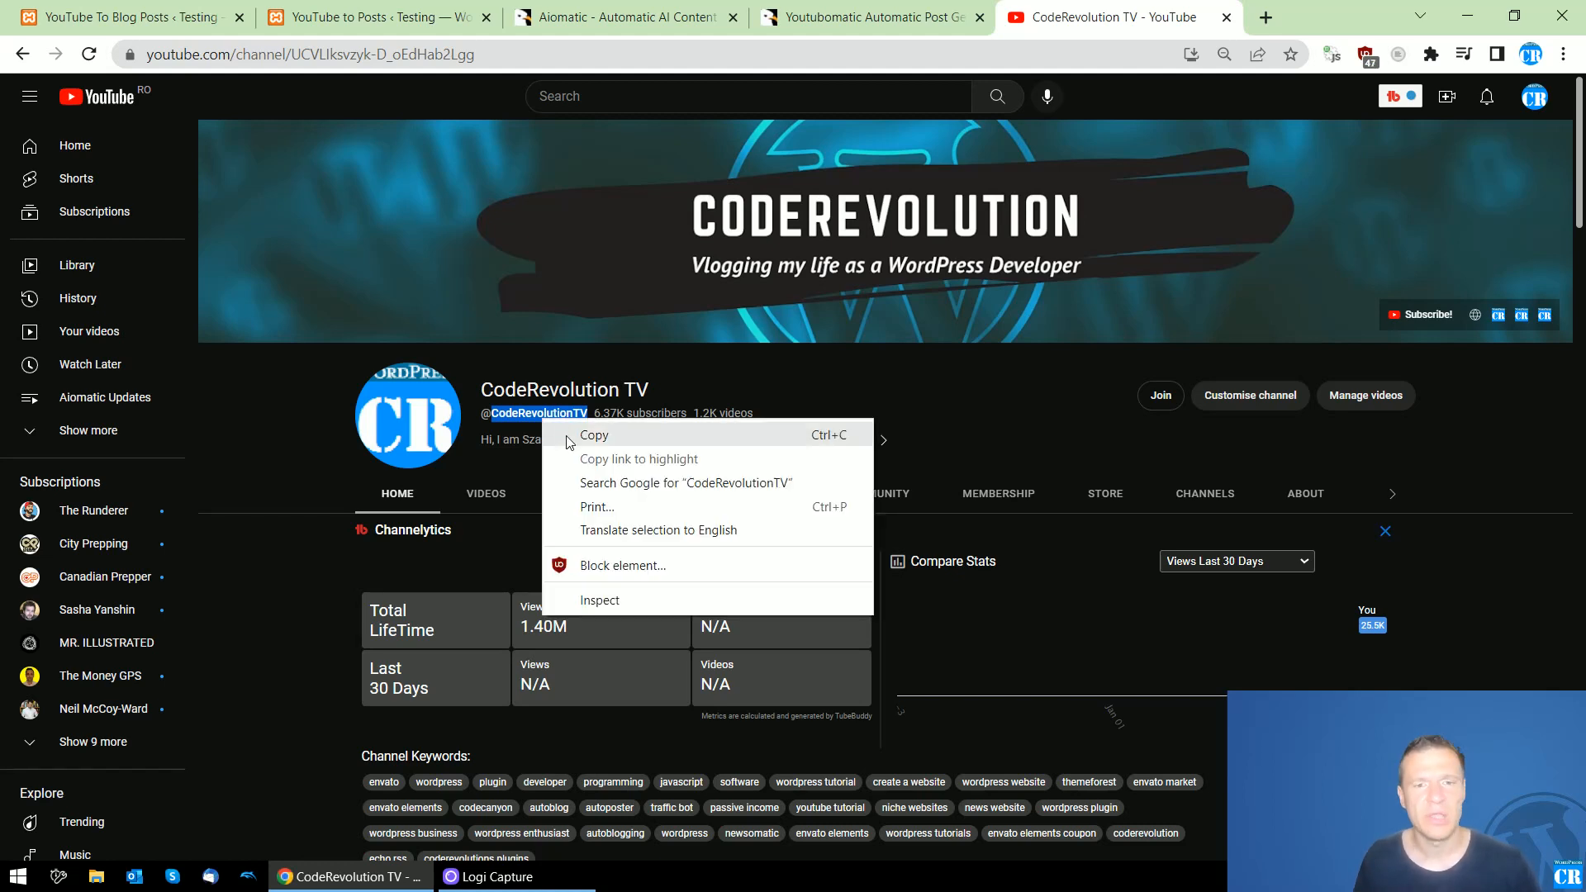
{"action": "left_click", "coordinate": [569, 435]}
Enter * as the search keyword of the new Youtubomatic YouTube to Posts rule
{"action": "left_click", "coordinate": [372, 17]}
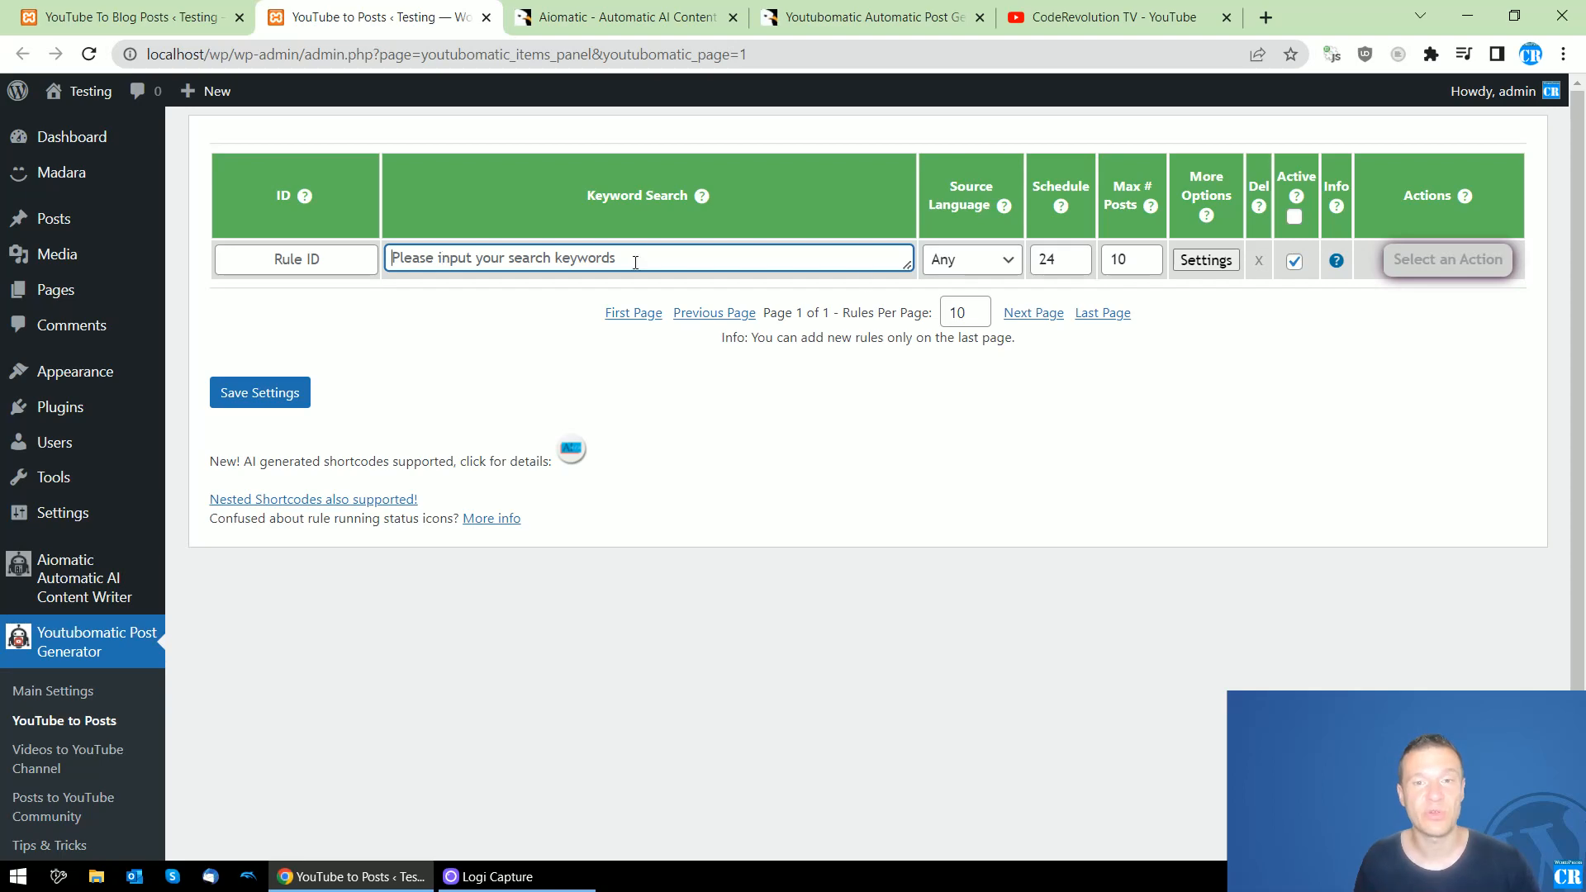
{"action": "left_click", "coordinate": [1107, 17]}
{"action": "left_click", "coordinate": [371, 18]}
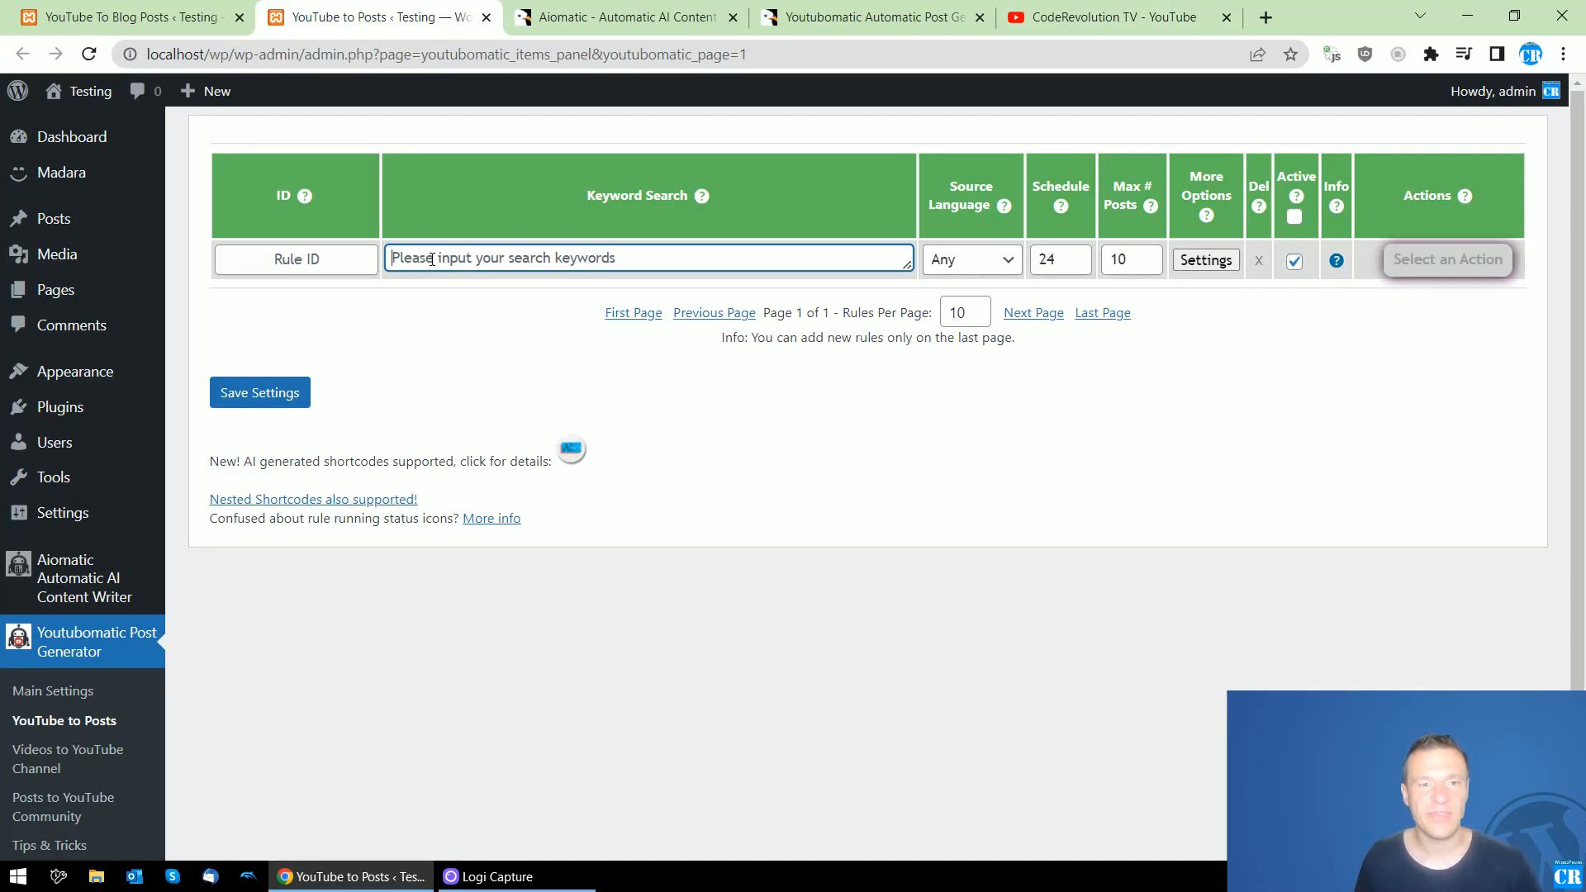
{"action": "type", "text": "\""}
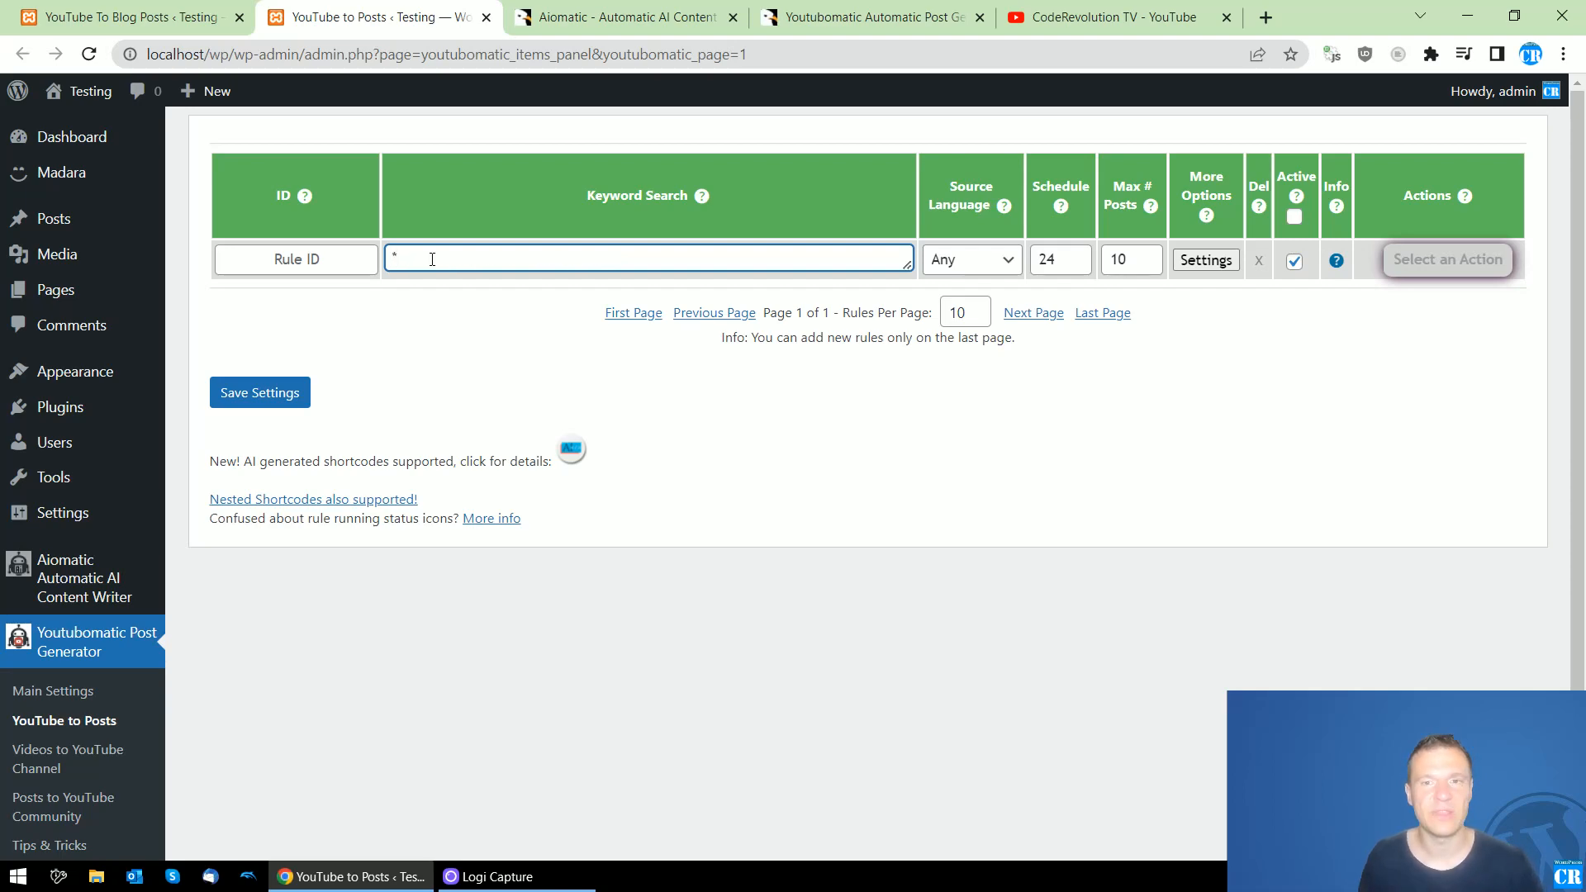
Examine the latest videos of the CodeRevolution TV channel on YouTube and return to the Youtubomatic rule
{"action": "left_click", "coordinate": [1090, 17]}
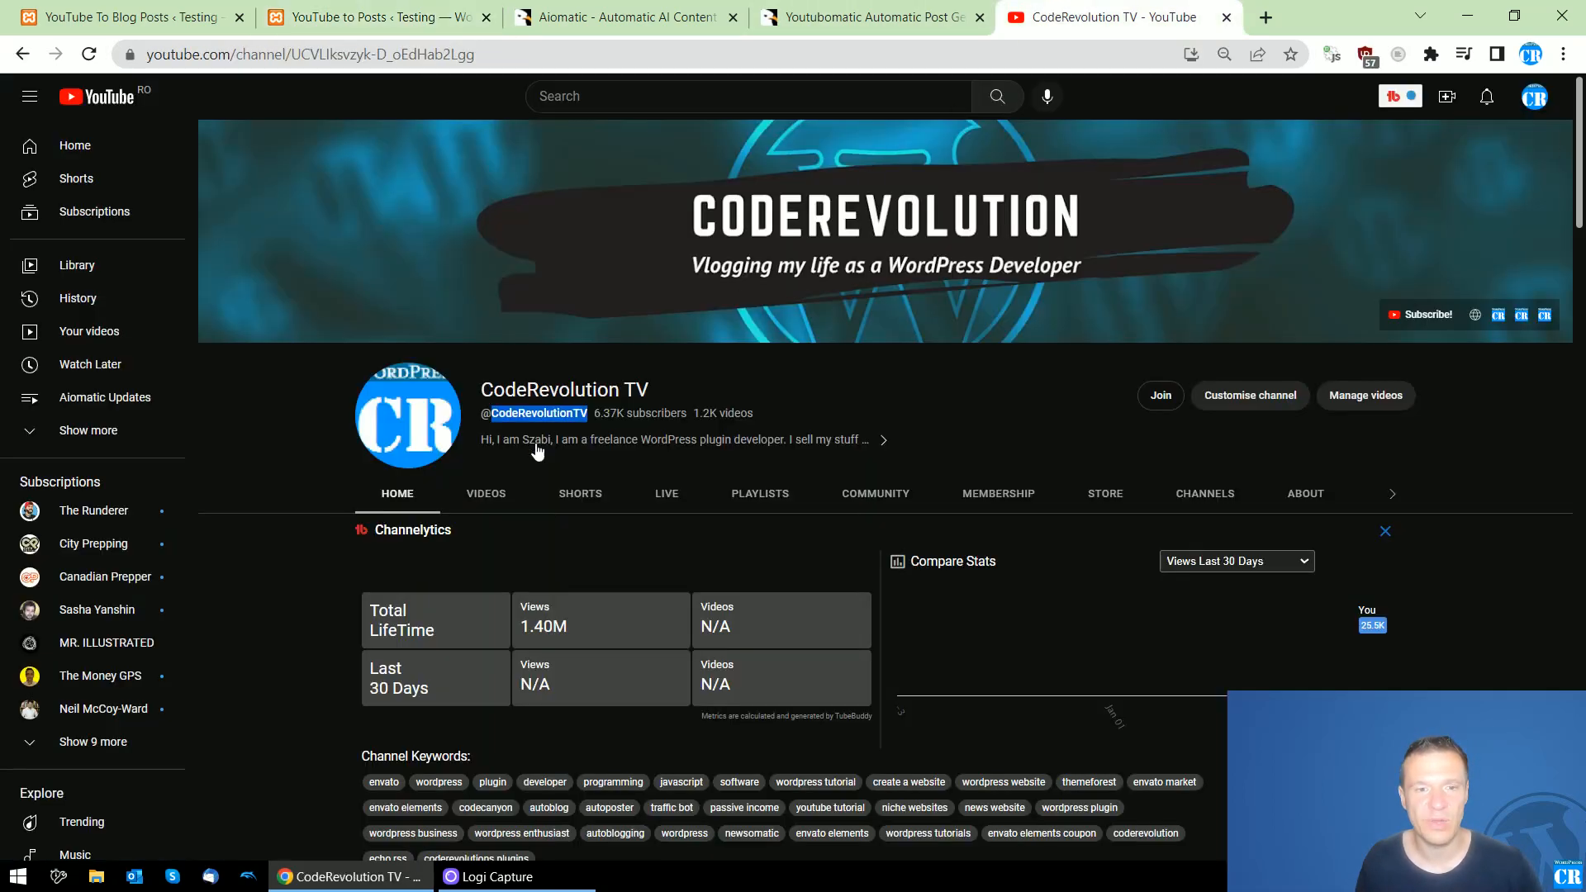
{"action": "left_click", "coordinate": [484, 495]}
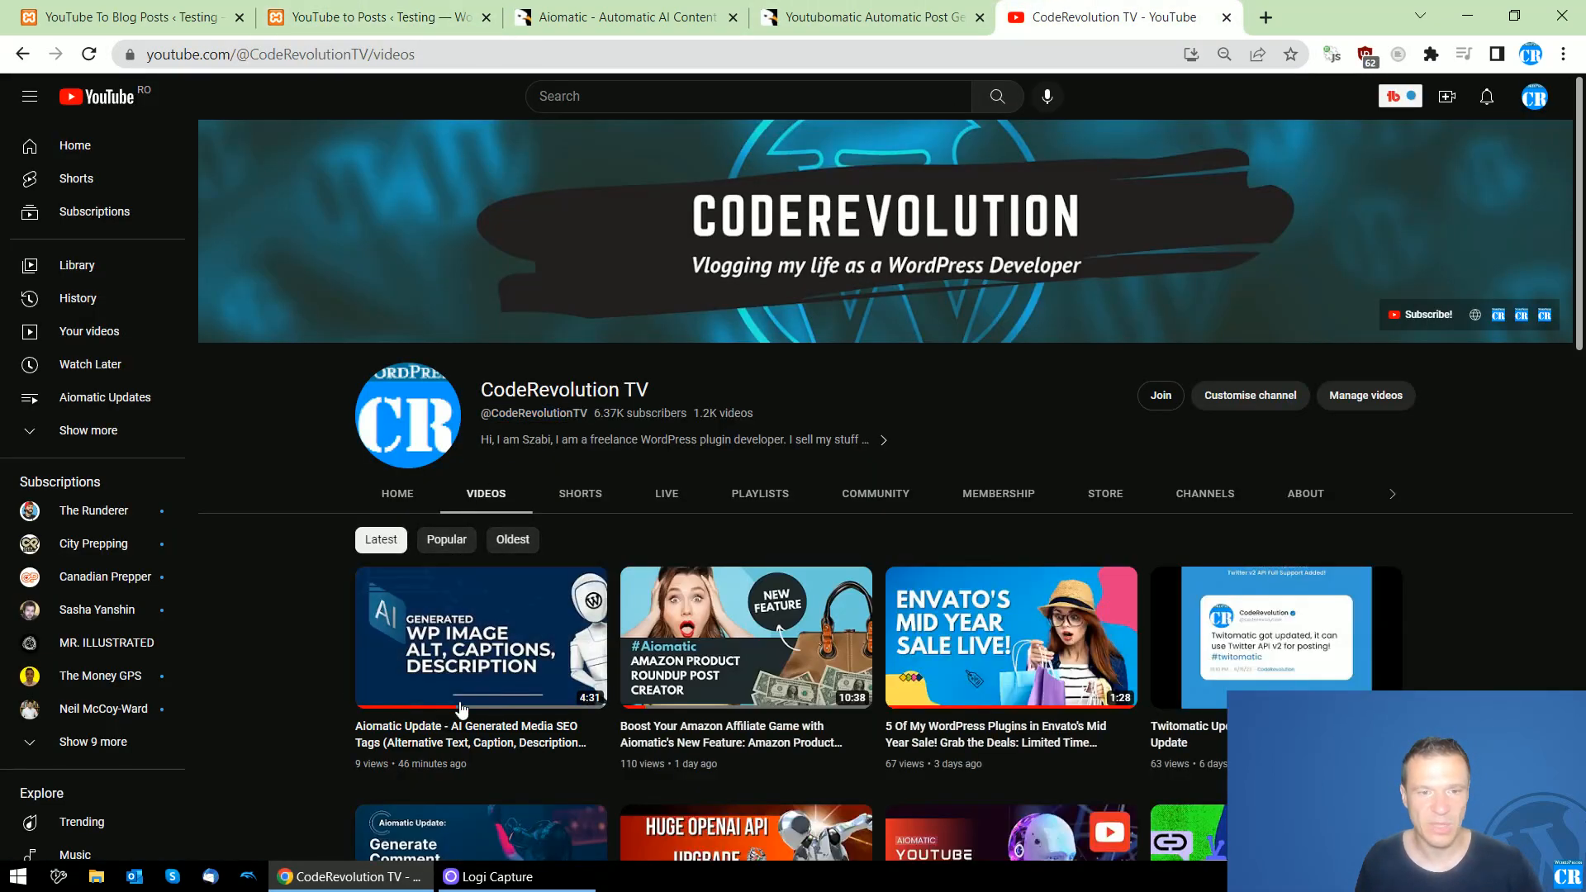
{"action": "mouse_move", "coordinate": [466, 733]}
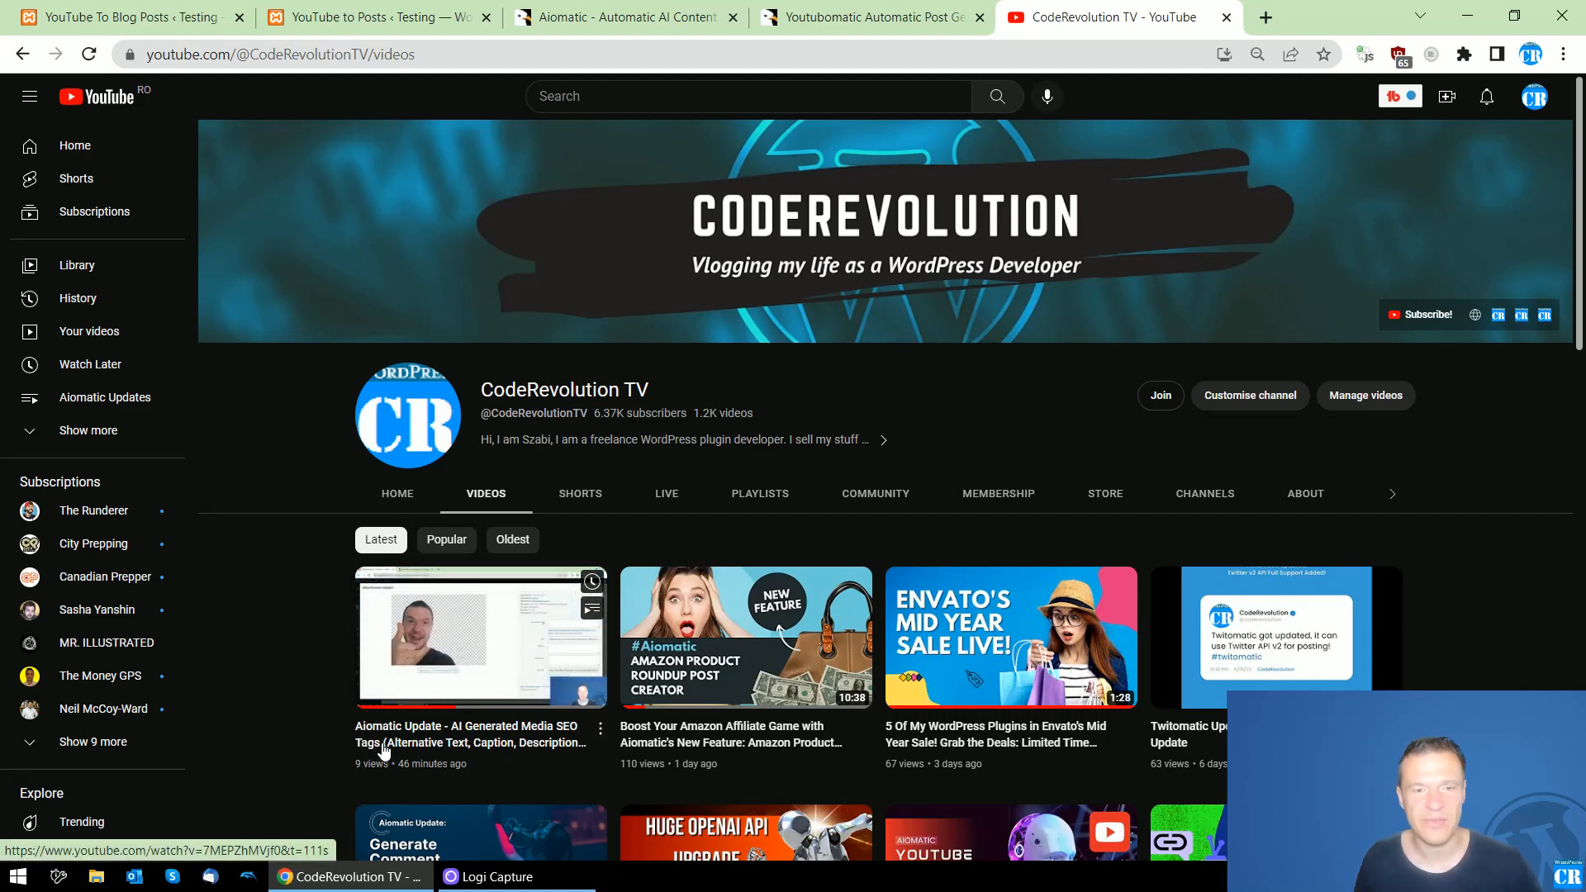
{"action": "left_click", "coordinate": [372, 16]}
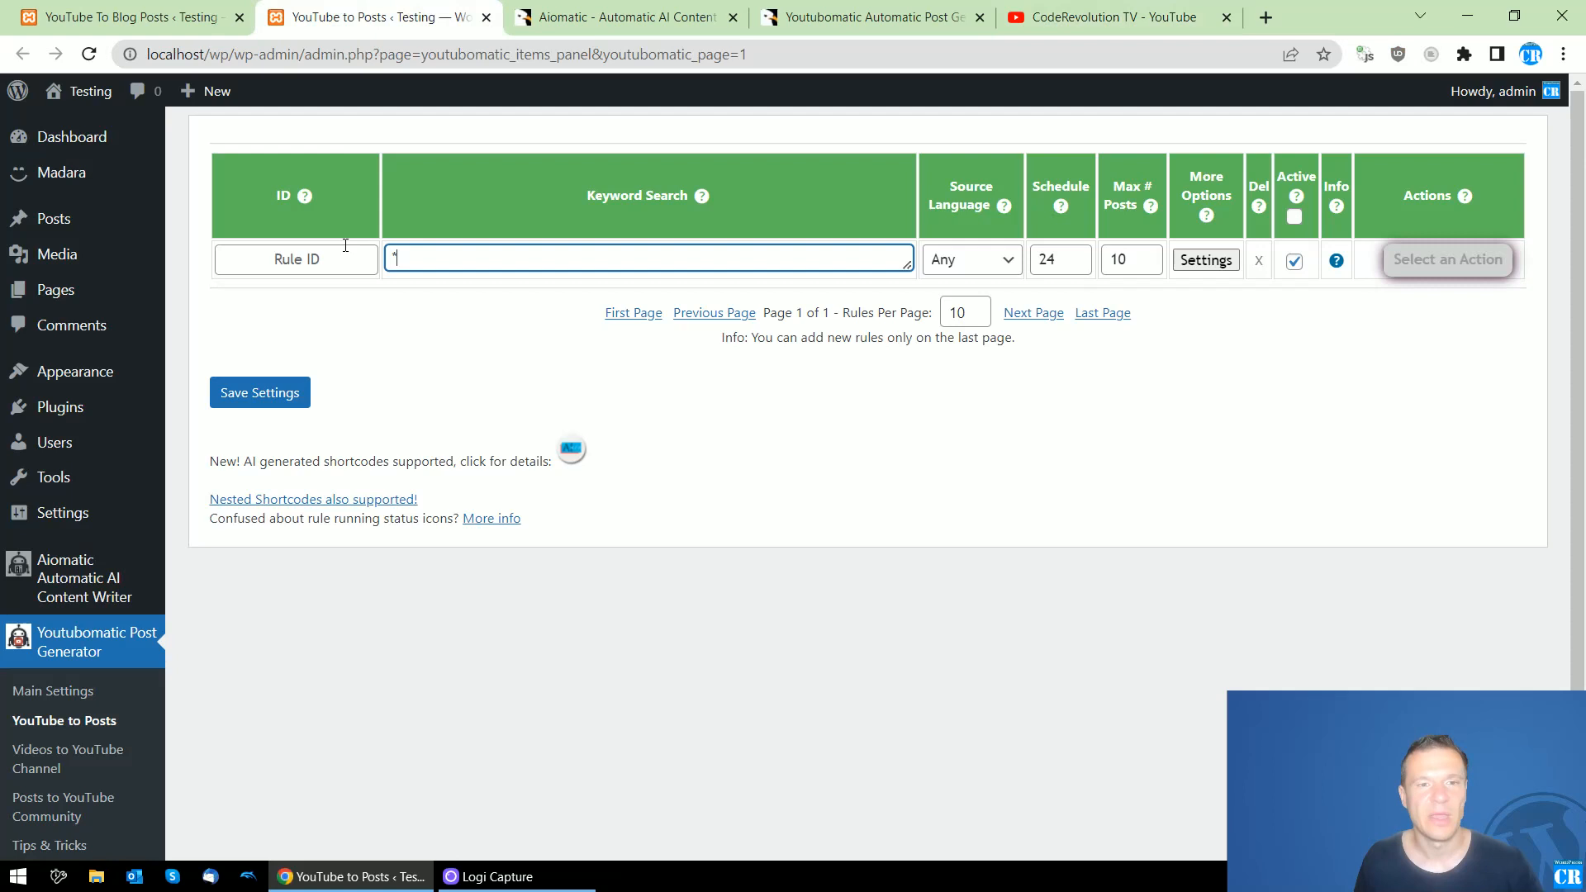
Set the source channel handle to CodeRevolutionTV in the new rule's advanced settings
{"action": "double_click", "coordinate": [391, 255]}
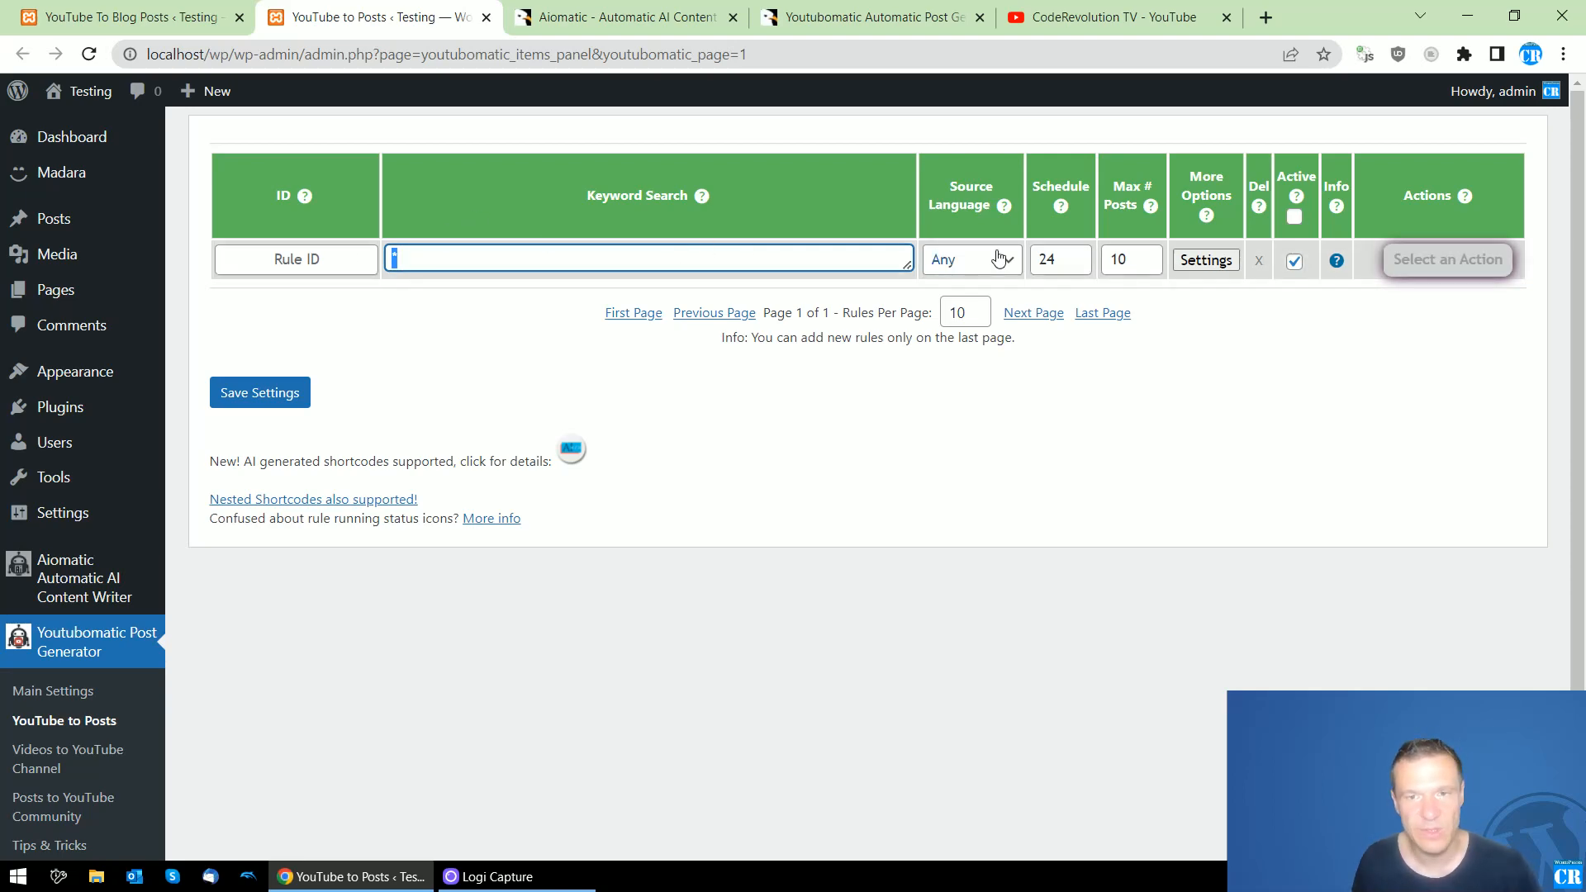
{"action": "left_click", "coordinate": [1124, 258]}
{"action": "double_click", "coordinate": [1120, 259]}
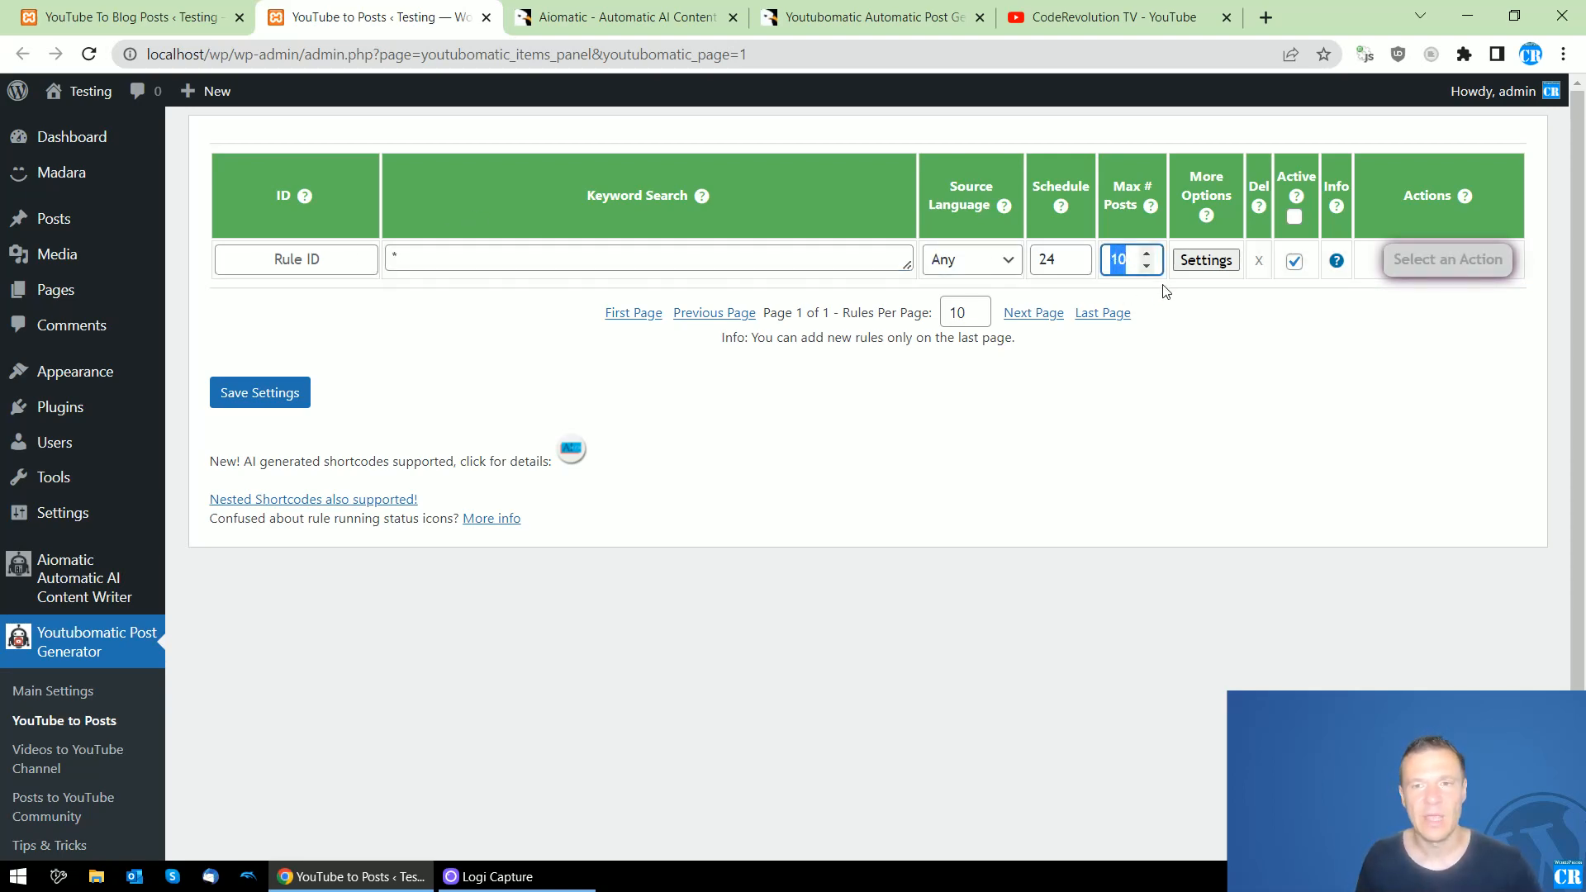
{"action": "left_click", "coordinate": [1197, 261]}
{"action": "scroll", "coordinate": [664, 413], "scroll_direction": "down", "scroll_amount": 15}
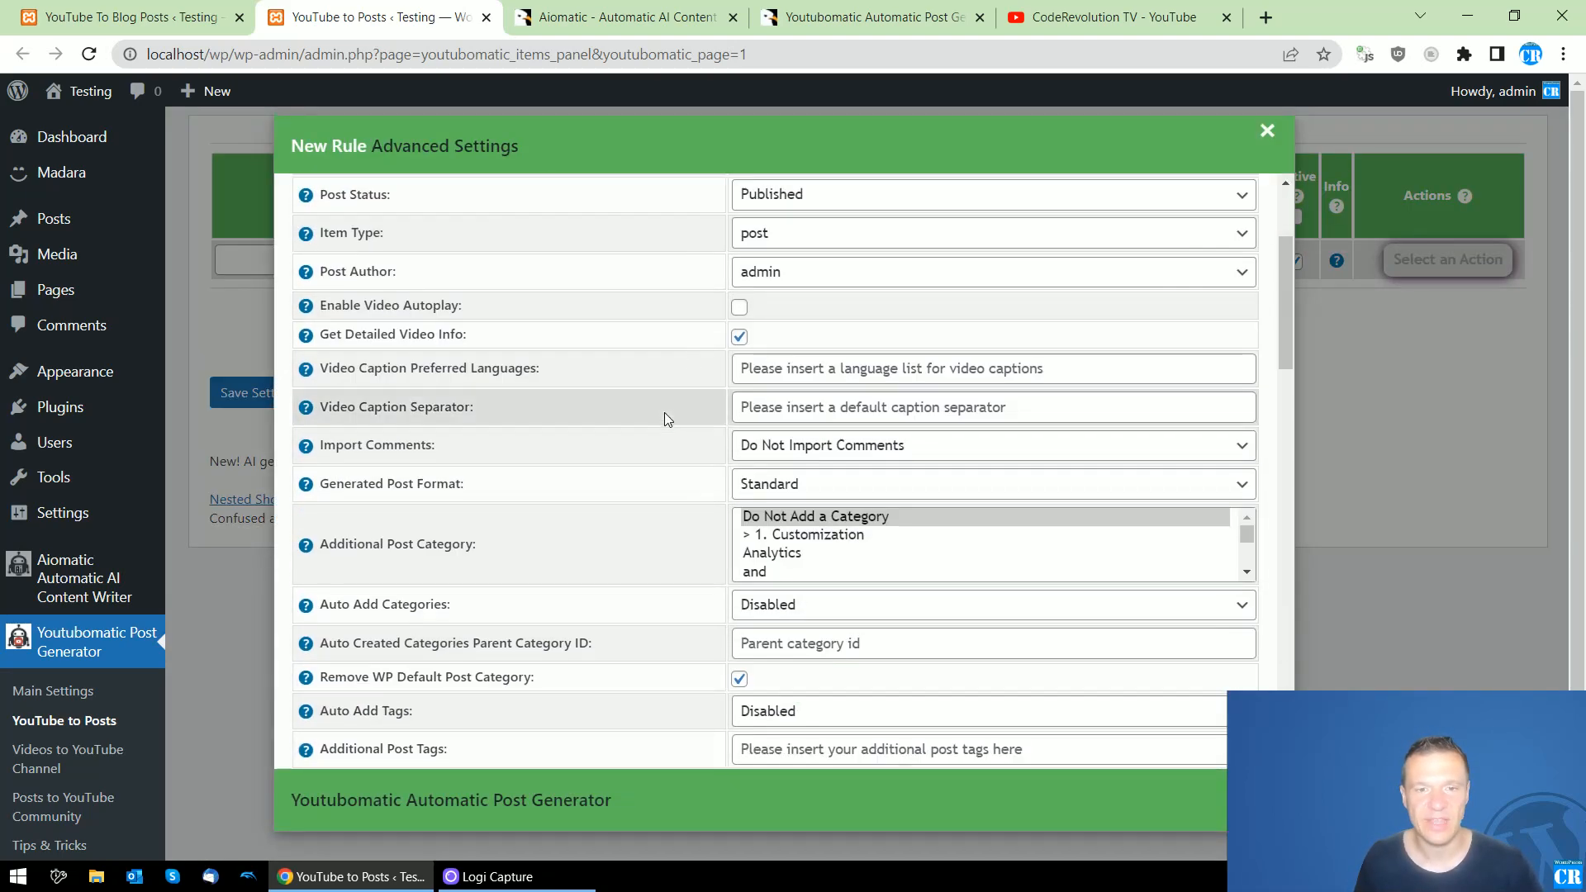
{"action": "scroll", "coordinate": [665, 420], "scroll_direction": "down", "scroll_amount": 3}
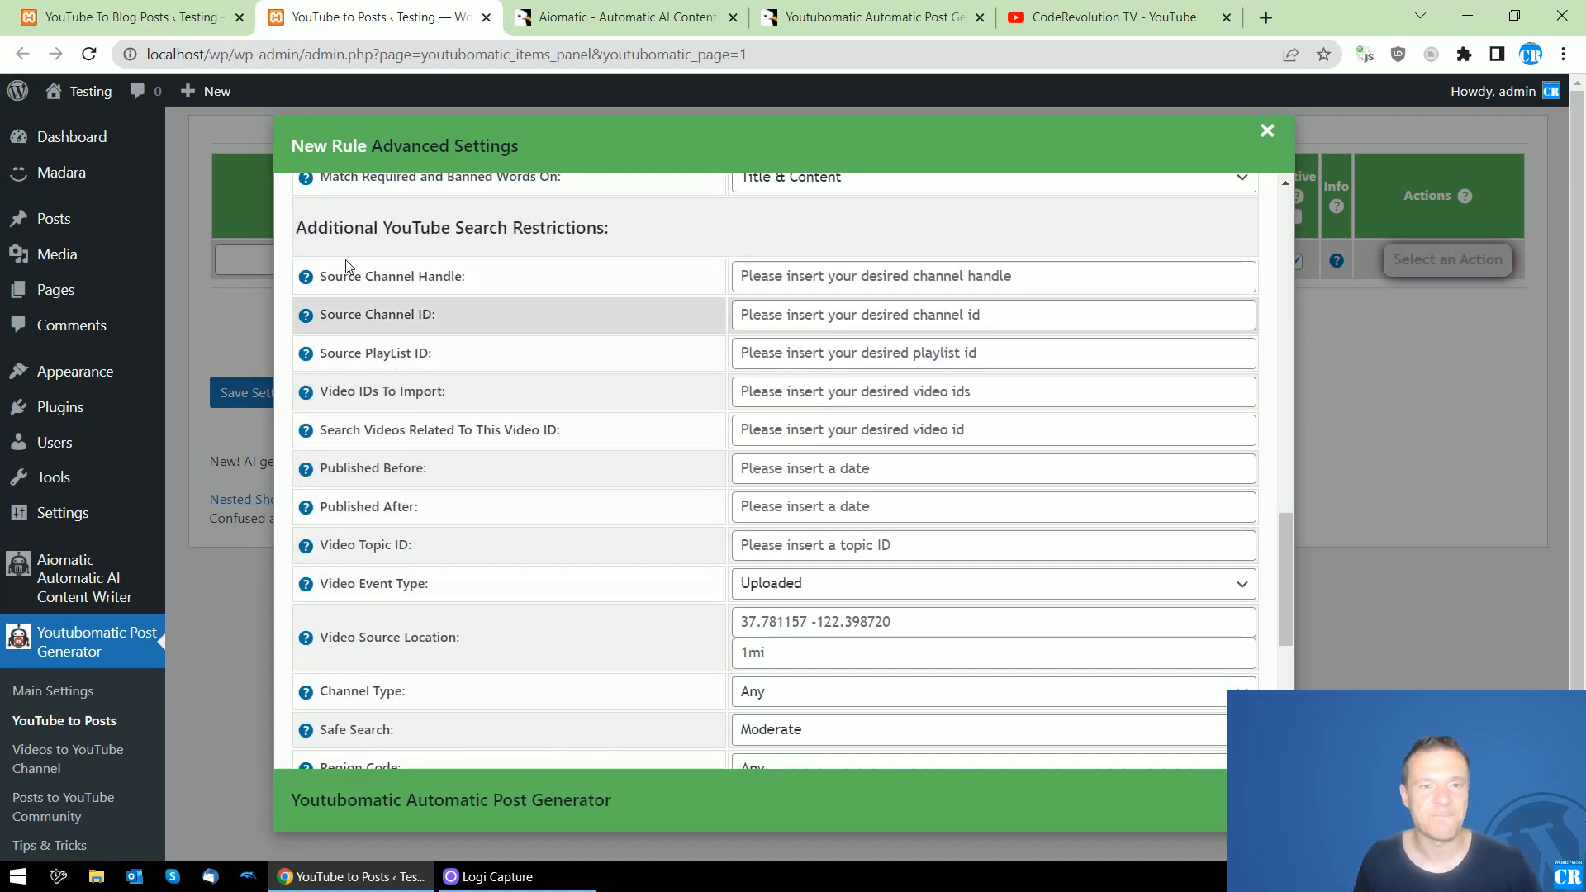
{"action": "left_click", "coordinate": [776, 273]}
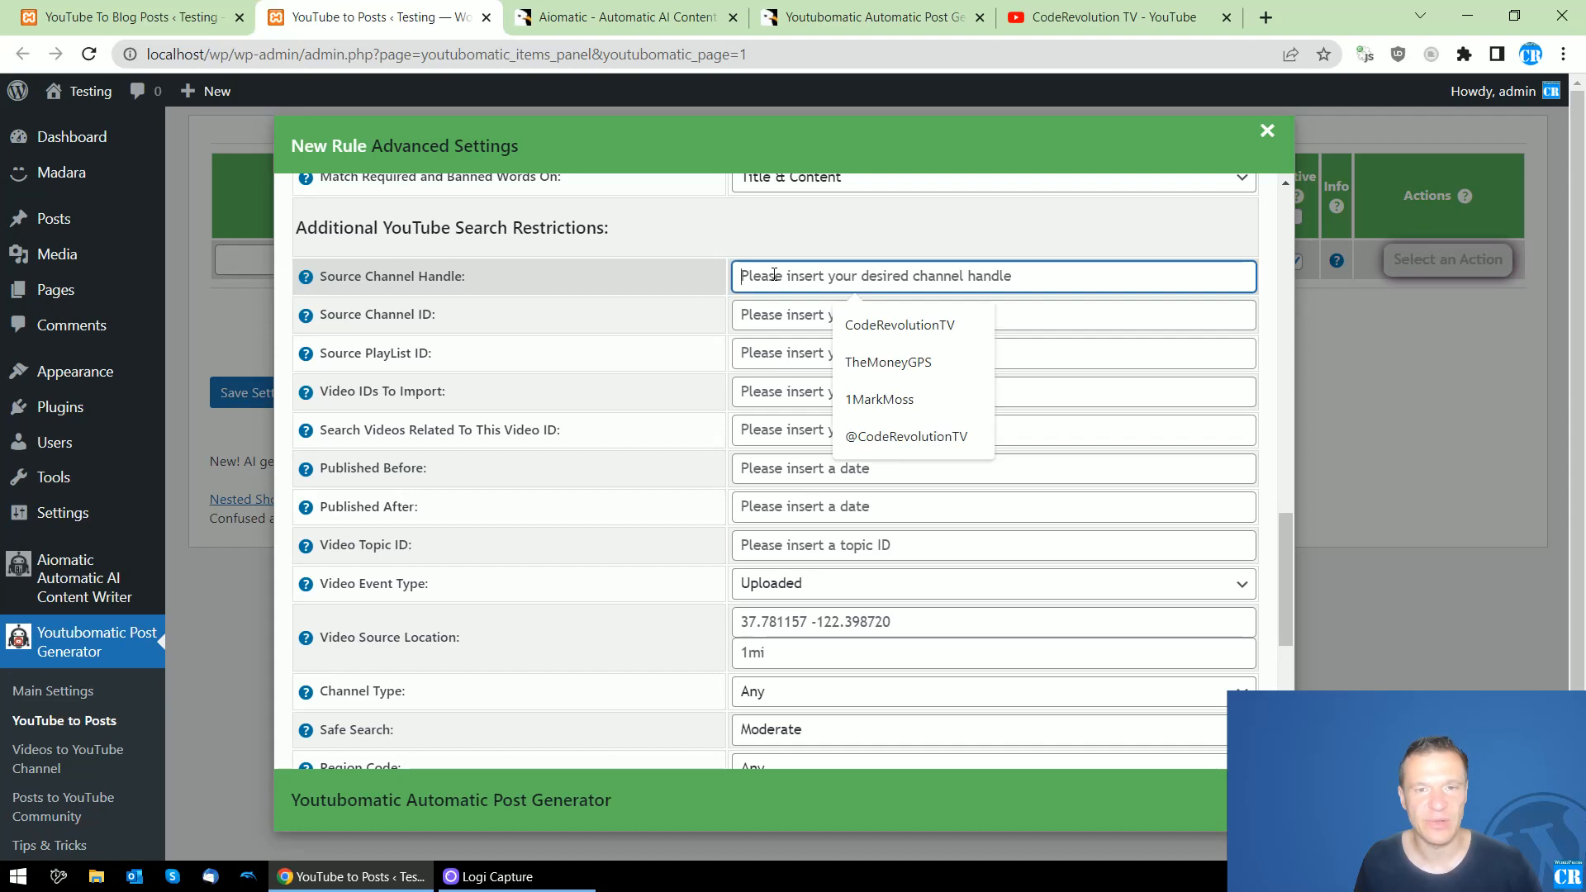
{"action": "key", "text": "Down"}
{"action": "key", "text": "Return"}
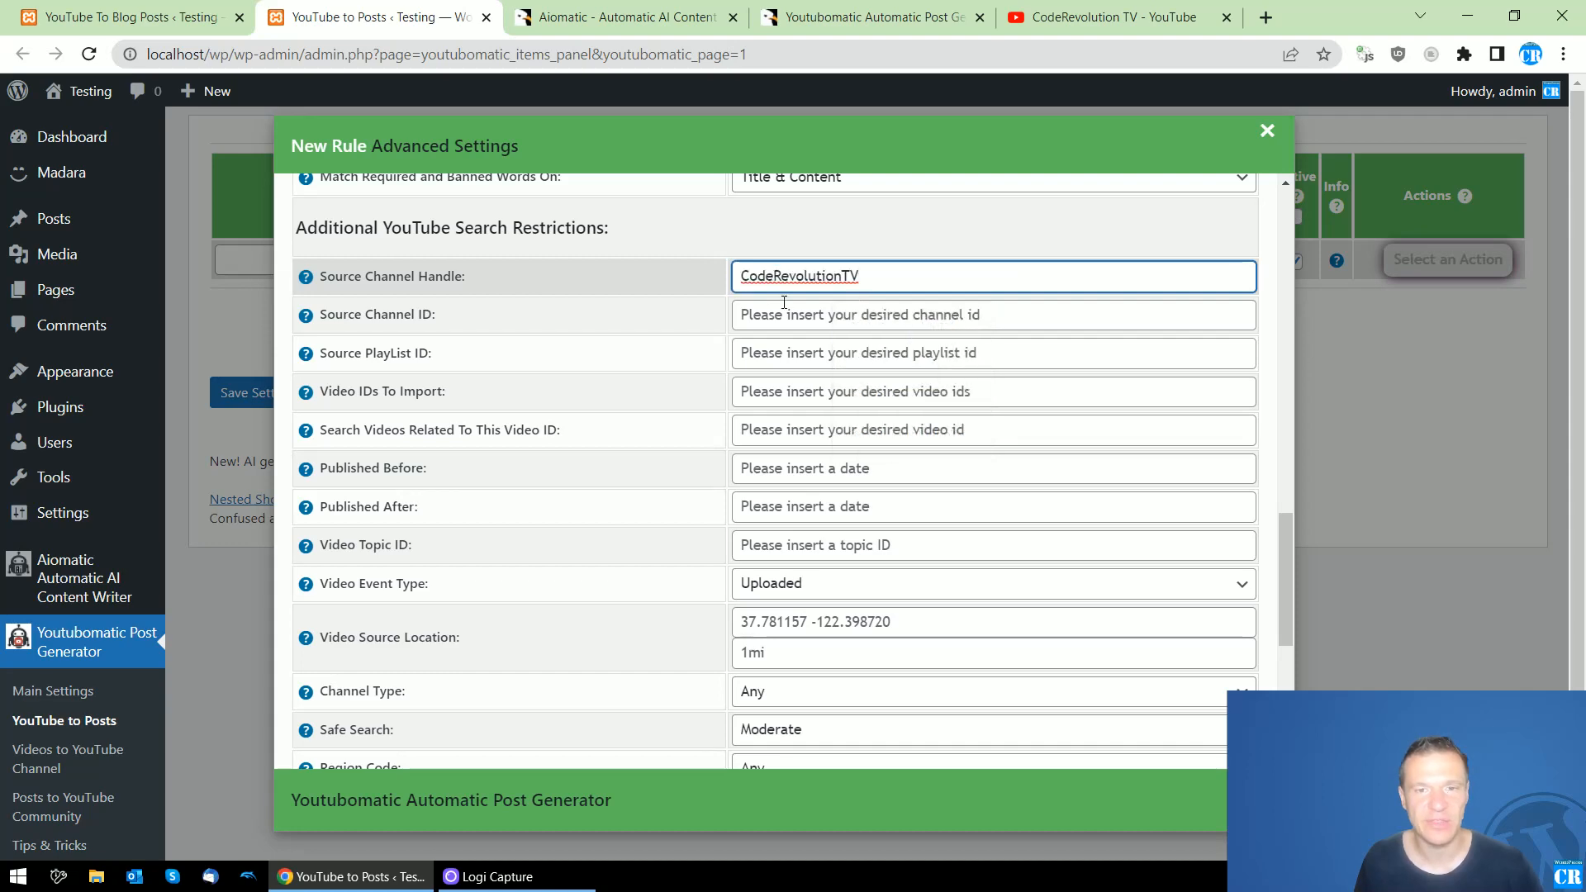
Check the source channel handle setting against the YouTube channel page and close the rule's advanced settings
{"action": "left_click", "coordinate": [1111, 16]}
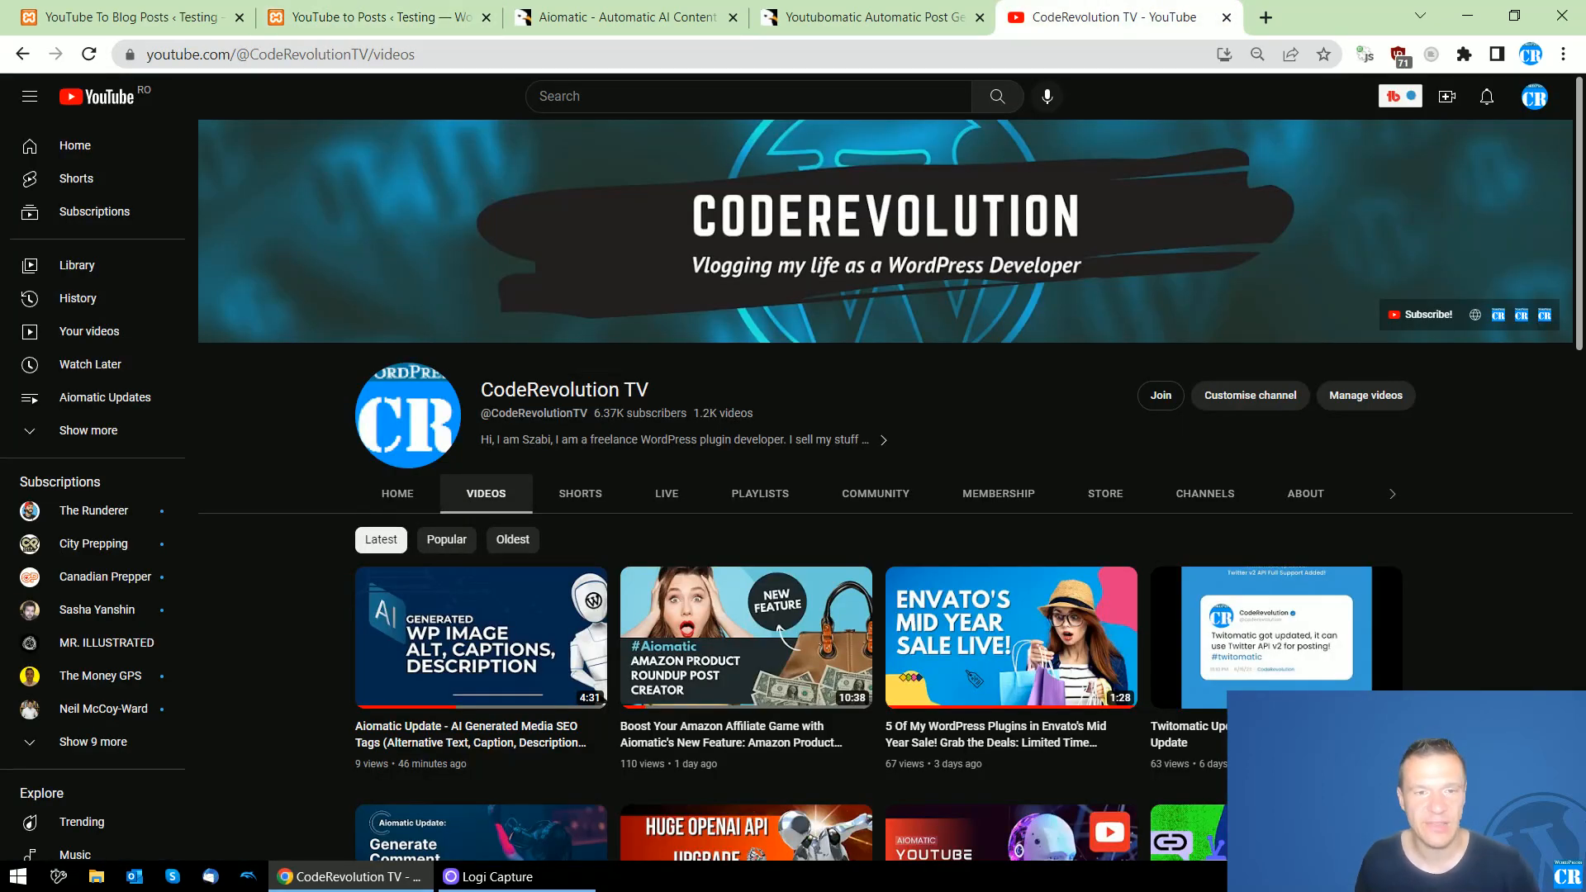
{"action": "left_click", "coordinate": [454, 17]}
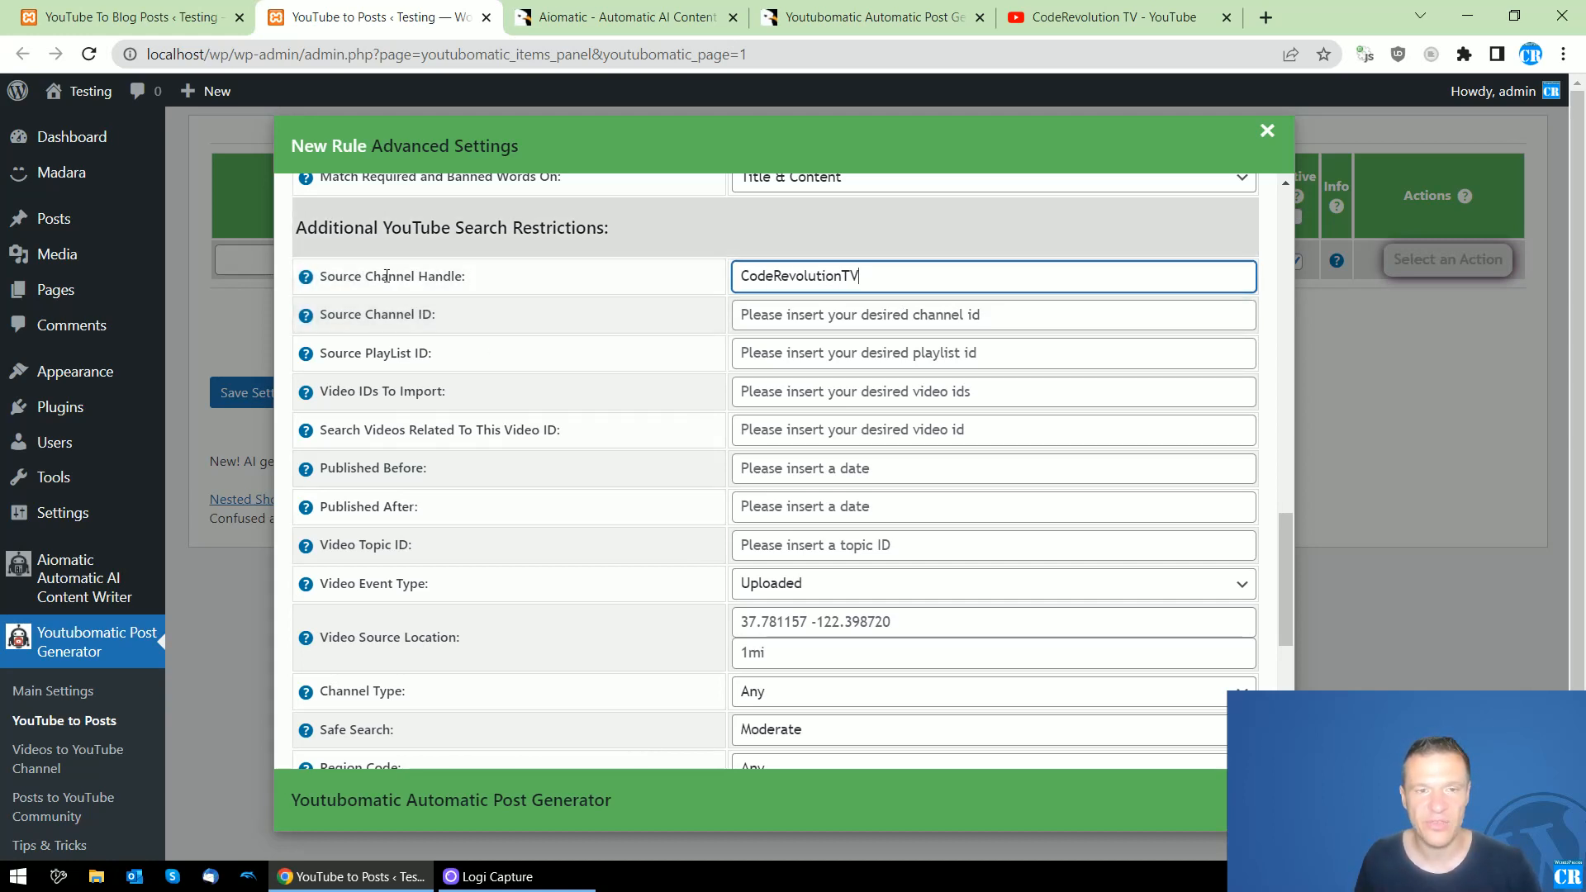
{"action": "left_click_drag", "start_coordinate": [320, 276], "coordinate": [467, 276]}
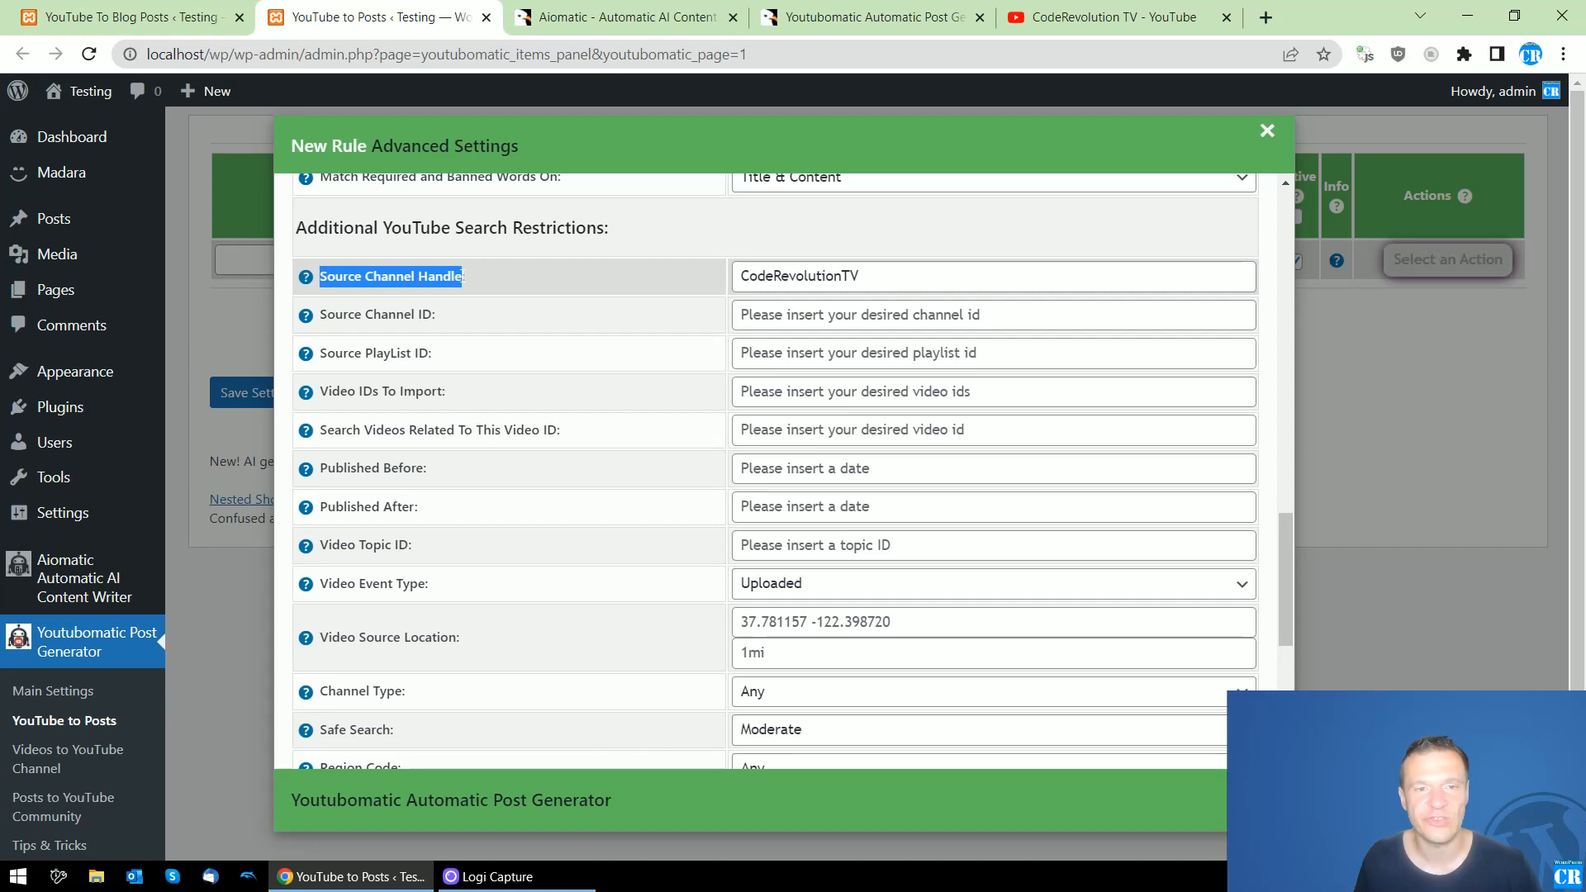
{"action": "left_click", "coordinate": [1331, 351]}
Try asus as the rule's search keyword, and restore the keyword to *
{"action": "double_click", "coordinate": [474, 253]}
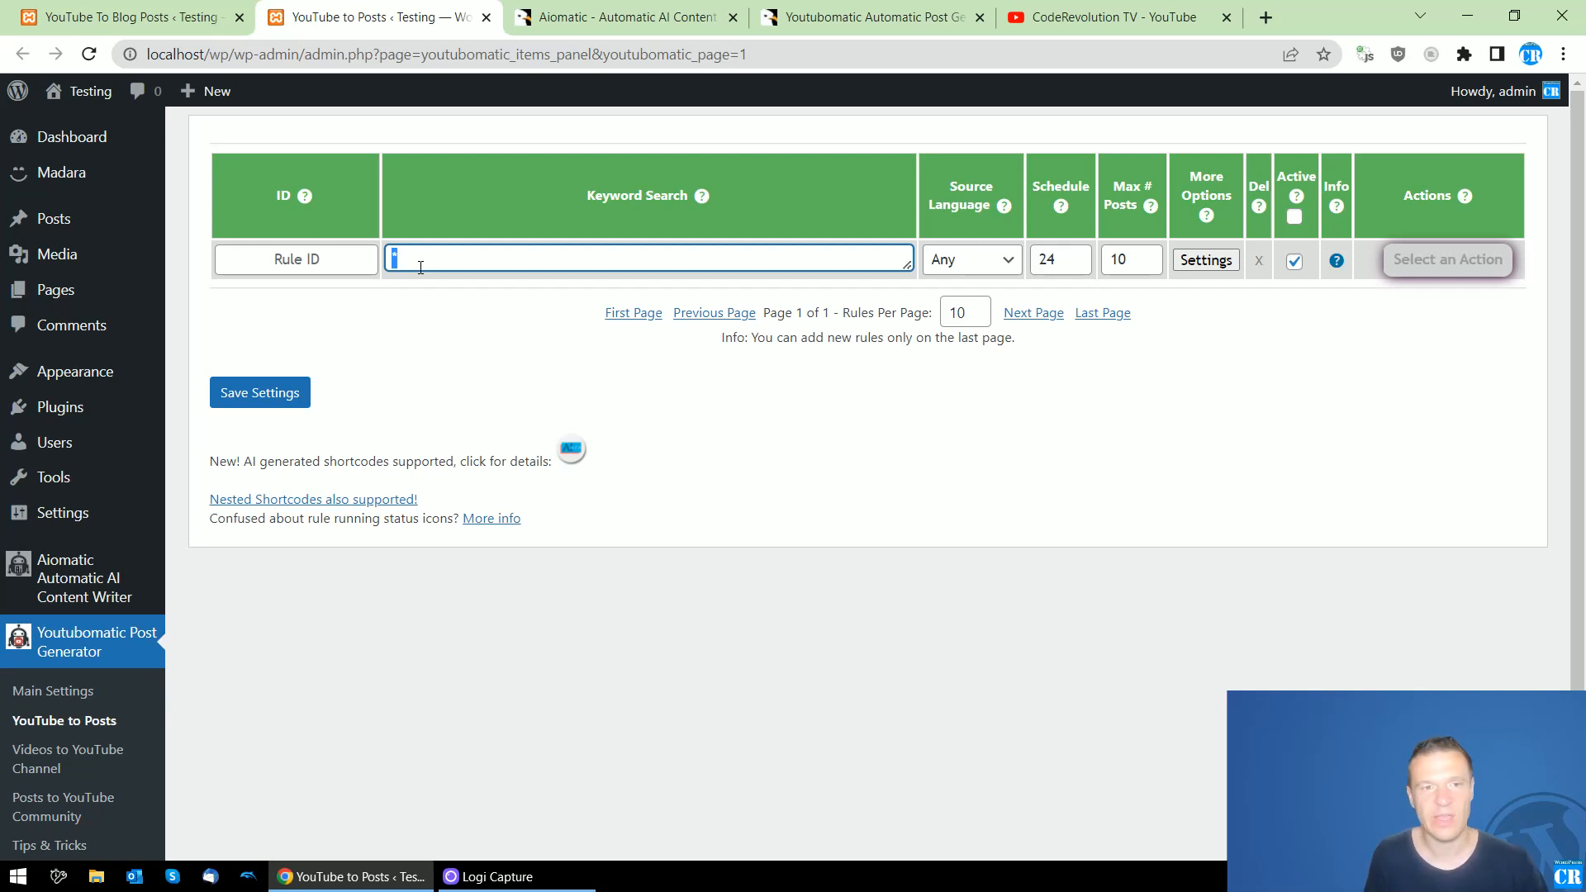
{"action": "type", "text": "asus"}
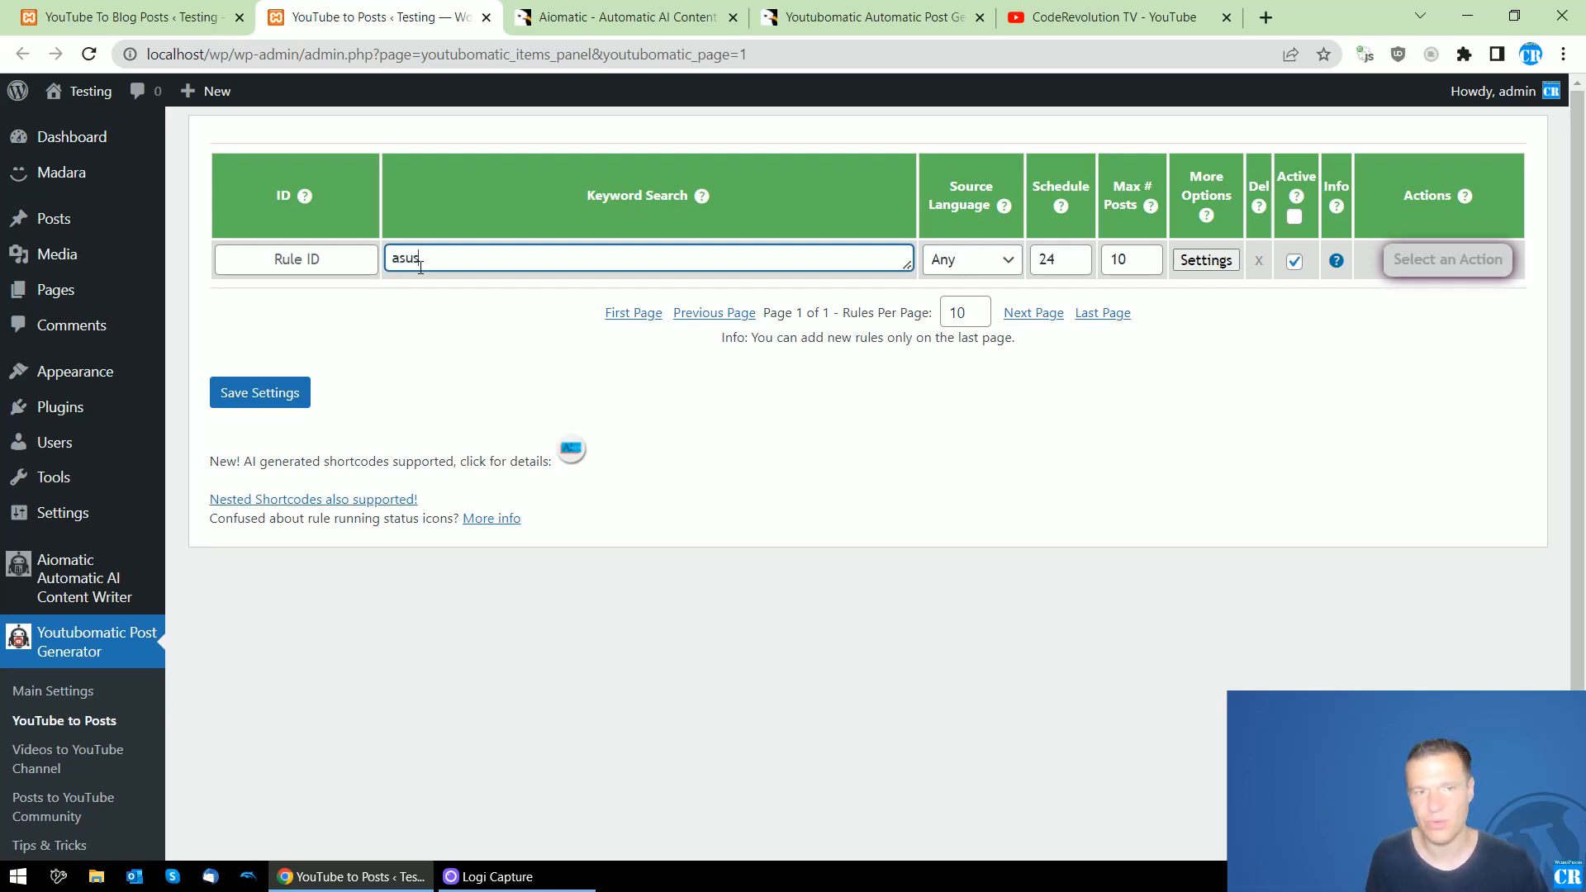
{"action": "double_click", "coordinate": [421, 262]}
{"action": "type", "text": "*"}
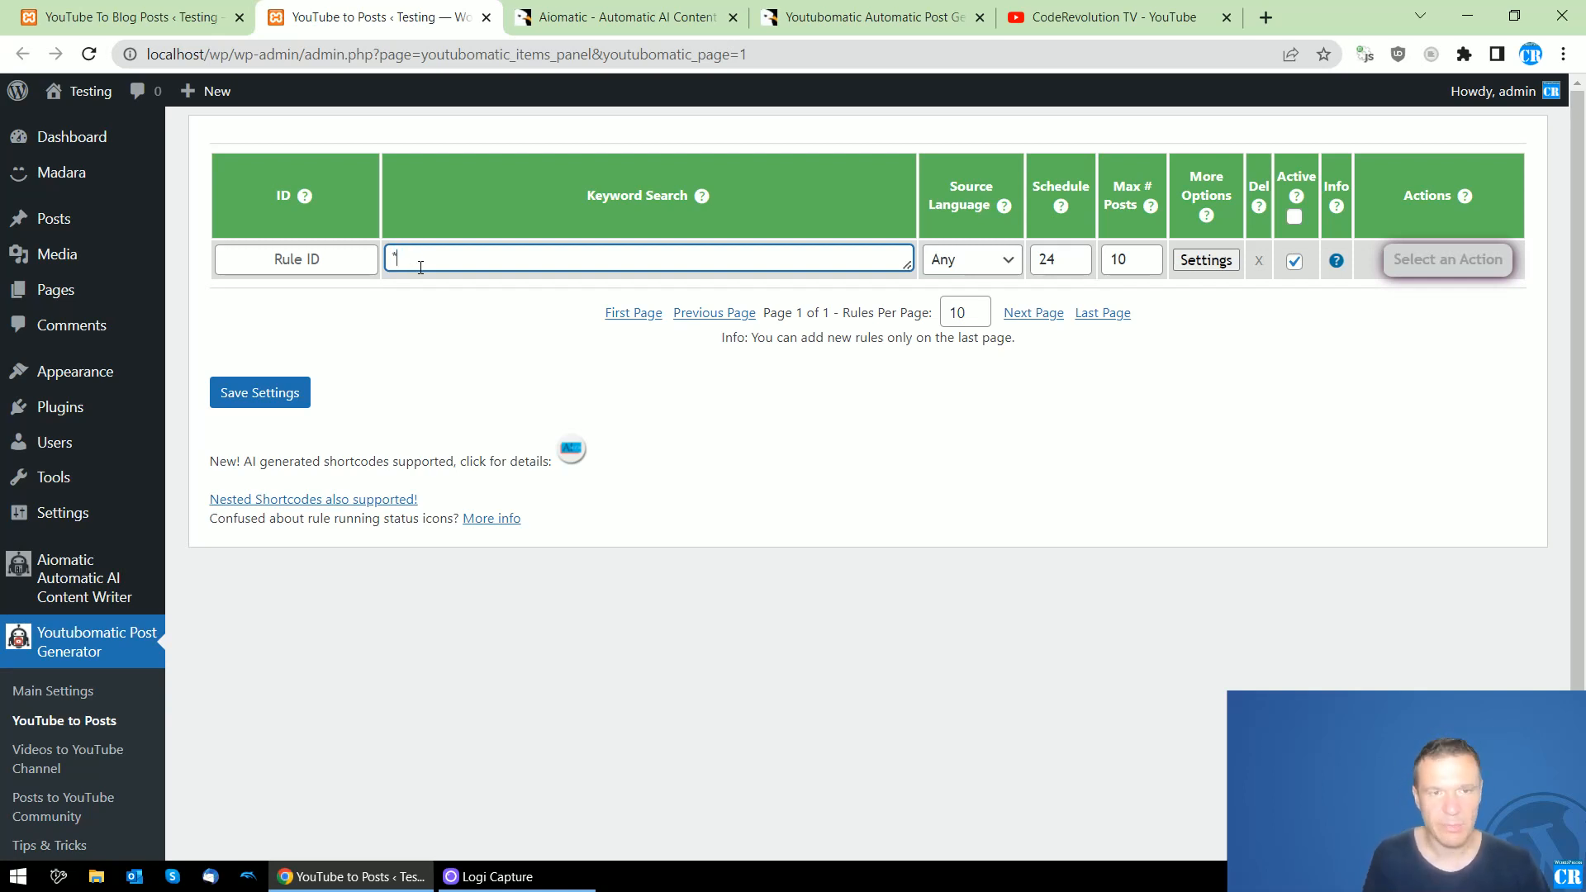
Set the search order to Date in the new rule's advanced settings
{"action": "left_click", "coordinate": [1189, 259]}
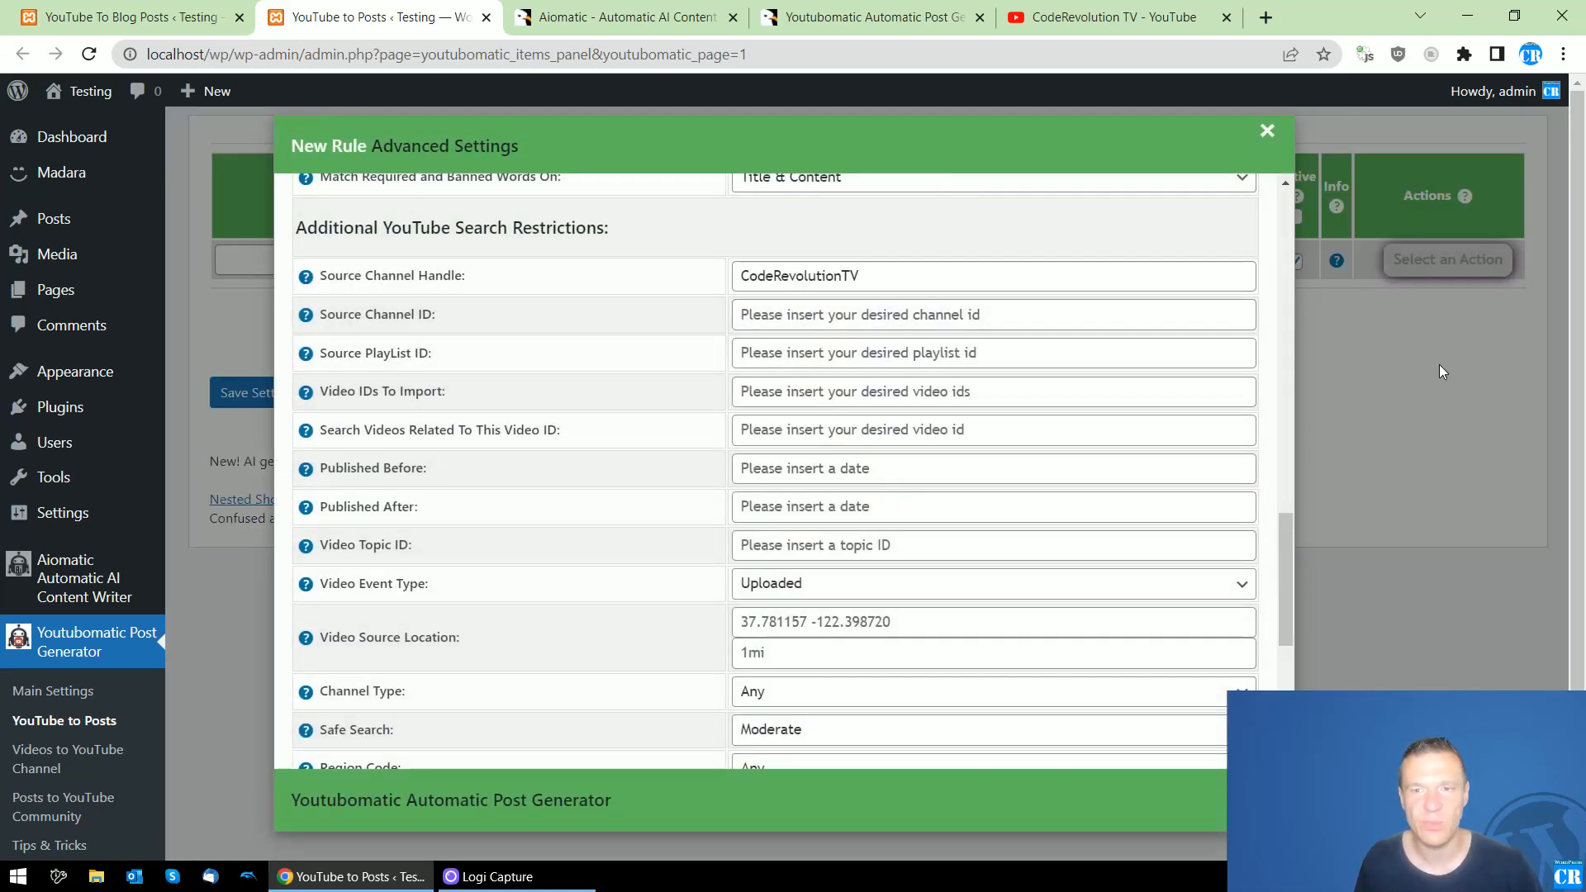
{"action": "scroll", "coordinate": [660, 428], "scroll_direction": "down", "scroll_amount": 2}
{"action": "scroll", "coordinate": [660, 430], "scroll_direction": "down", "scroll_amount": 3}
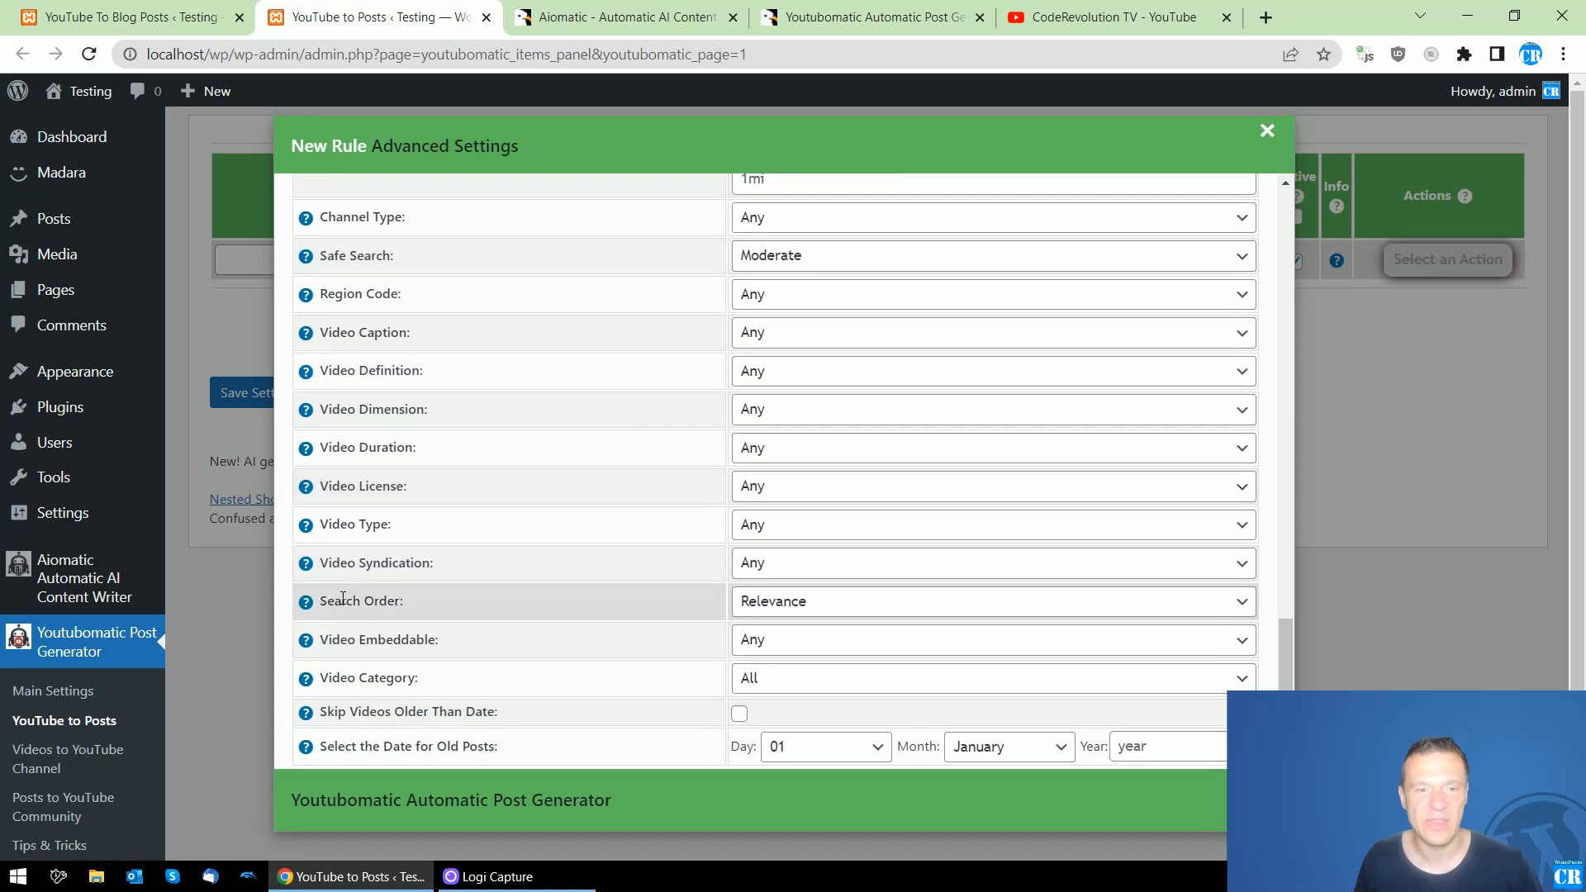
{"action": "left_click", "coordinate": [772, 603]}
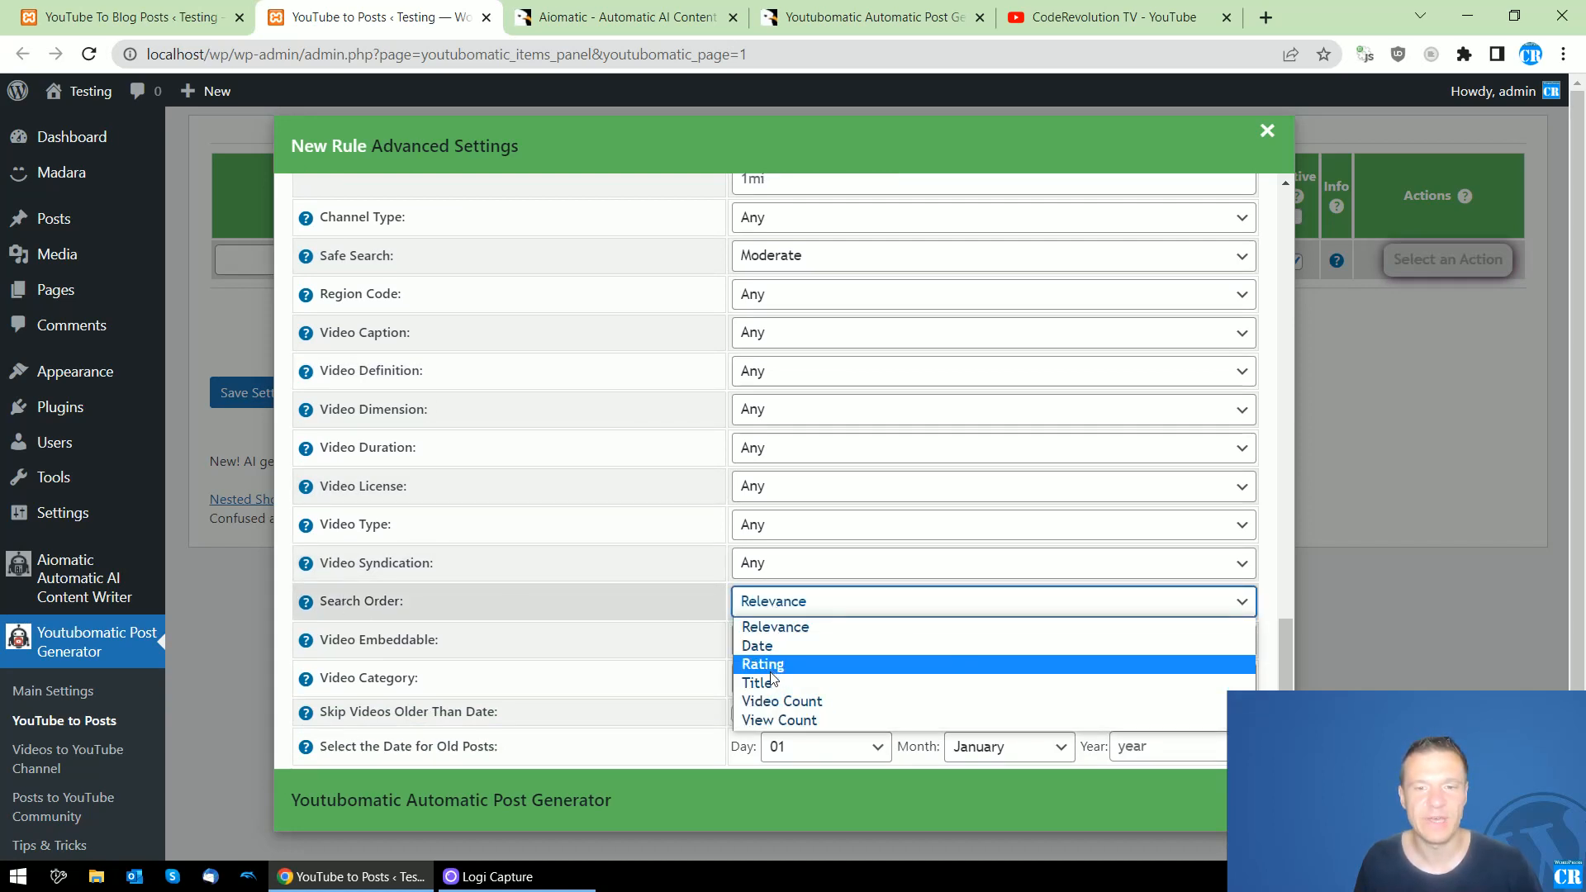
{"action": "left_click", "coordinate": [767, 646]}
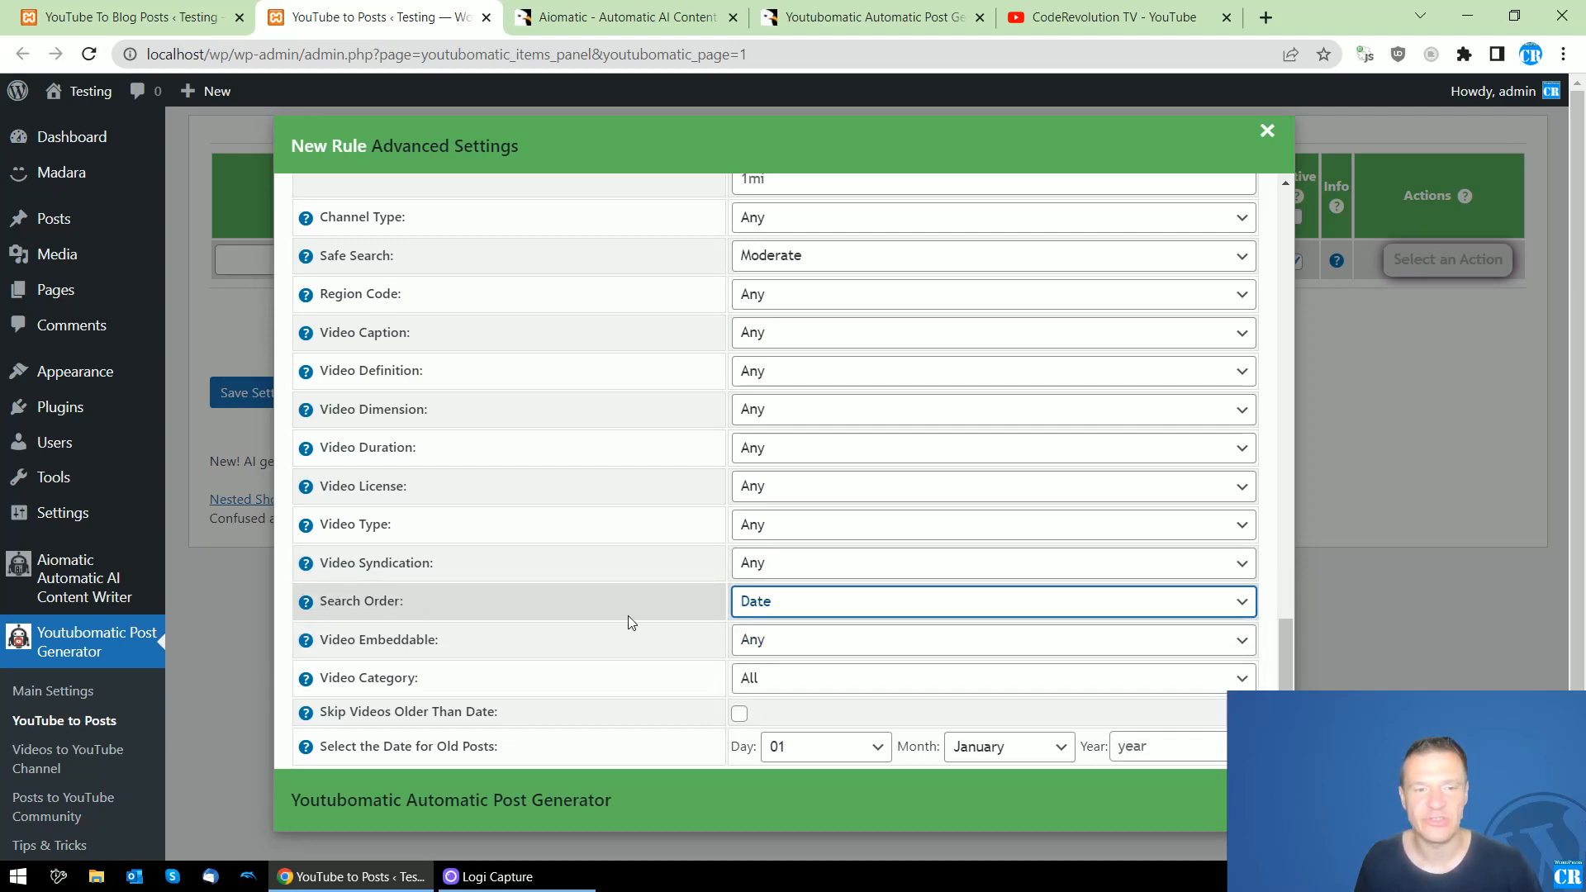
Disable caching items for continuous posting in the new rule and close its advanced settings
{"action": "scroll", "coordinate": [661, 631], "scroll_direction": "up", "scroll_amount": 15}
{"action": "scroll", "coordinate": [657, 631], "scroll_direction": "up", "scroll_amount": 10}
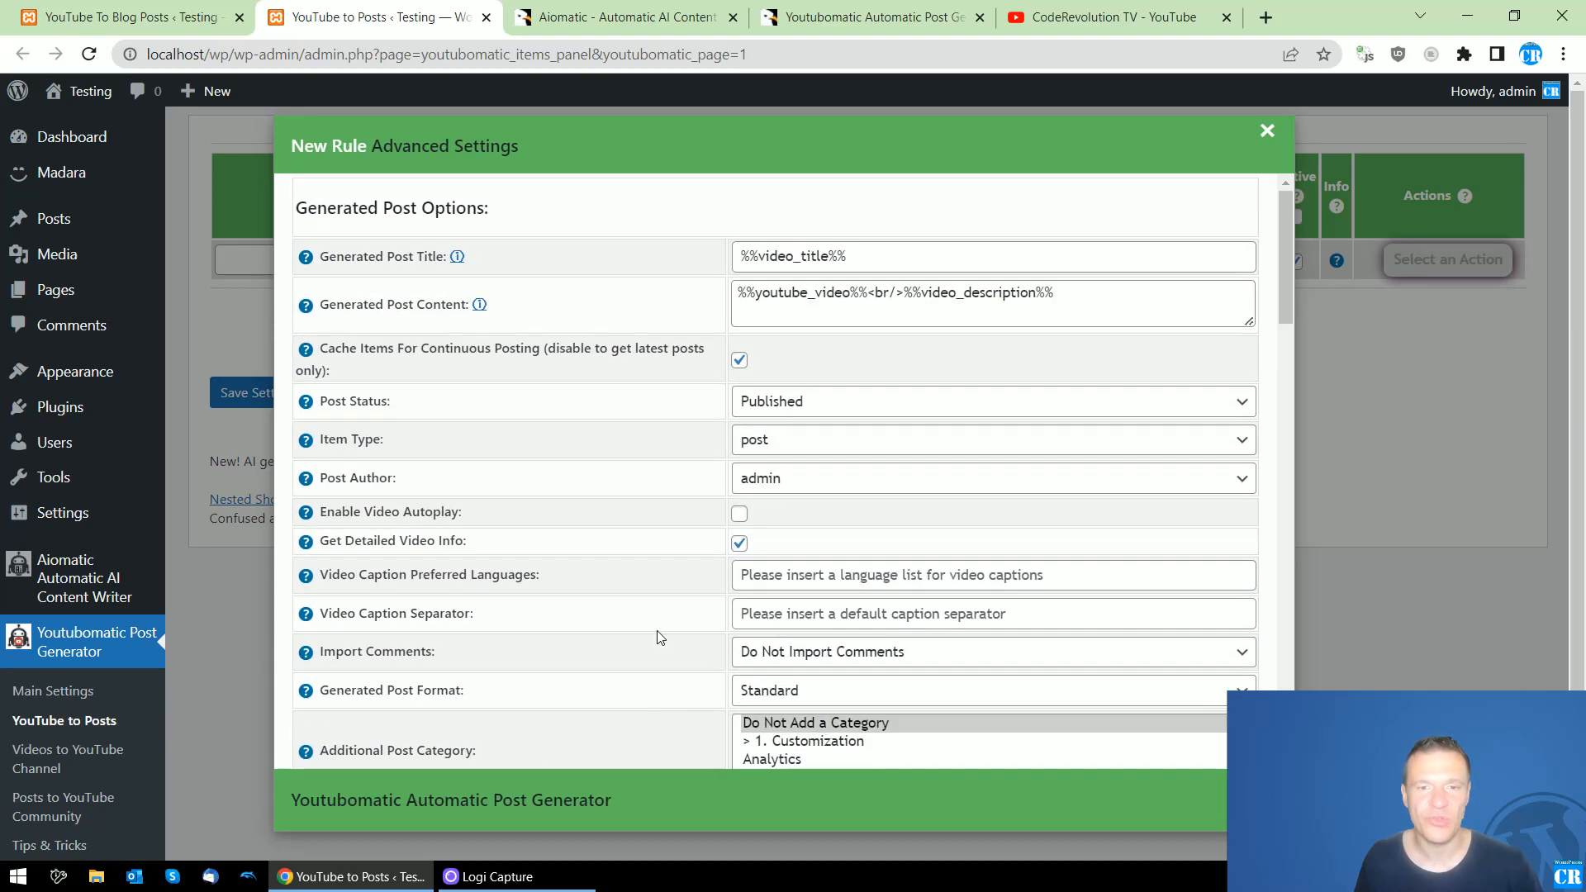
{"action": "left_click", "coordinate": [739, 360]}
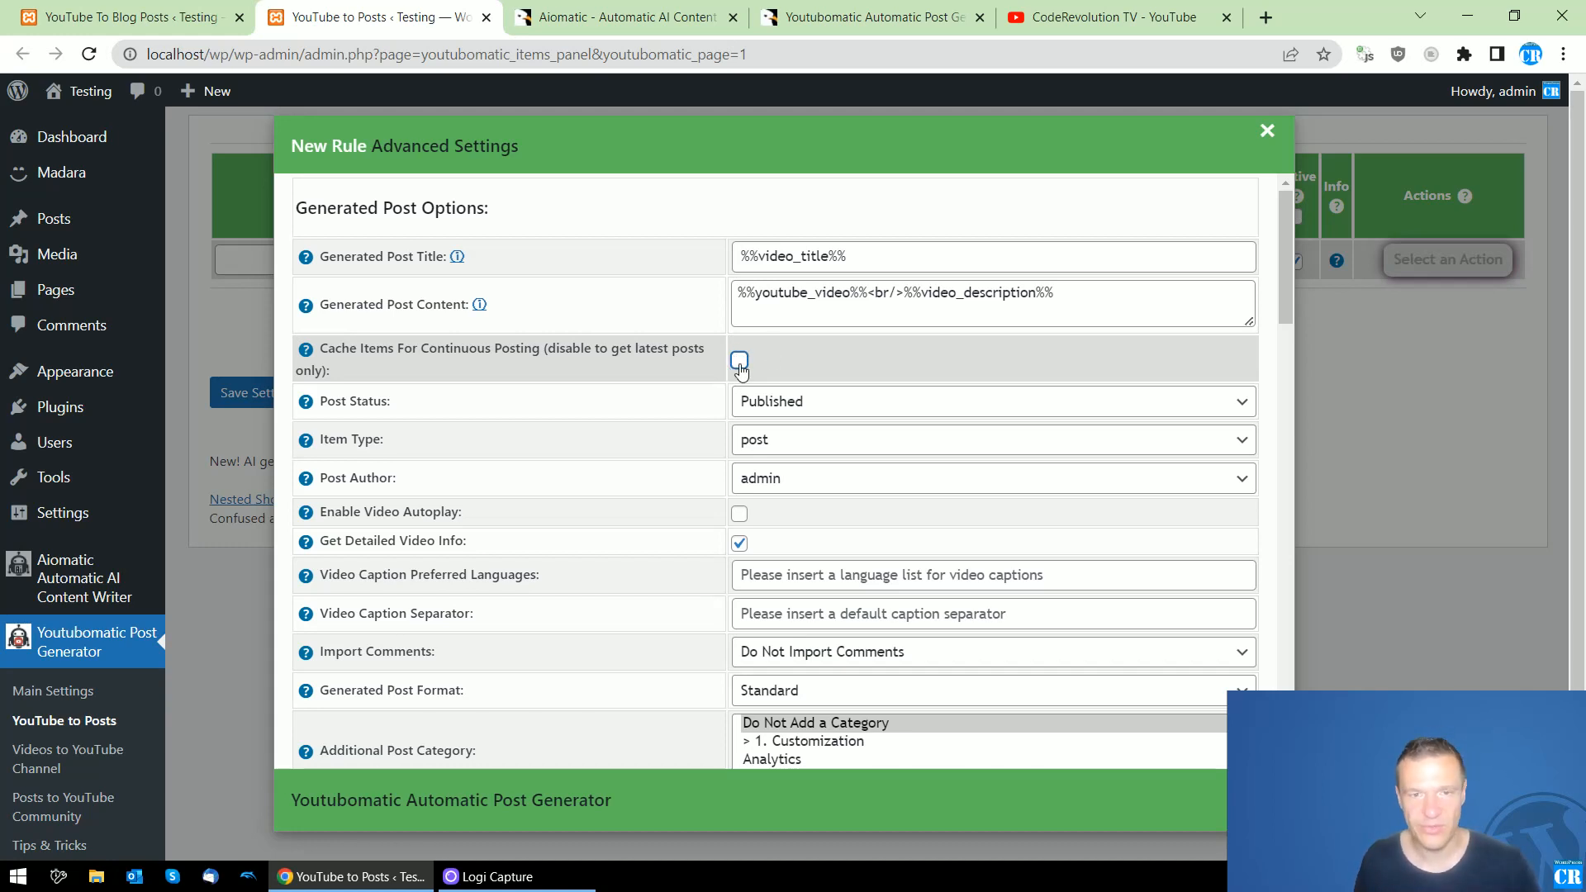
{"action": "scroll", "coordinate": [739, 367], "scroll_direction": "down", "scroll_amount": 15}
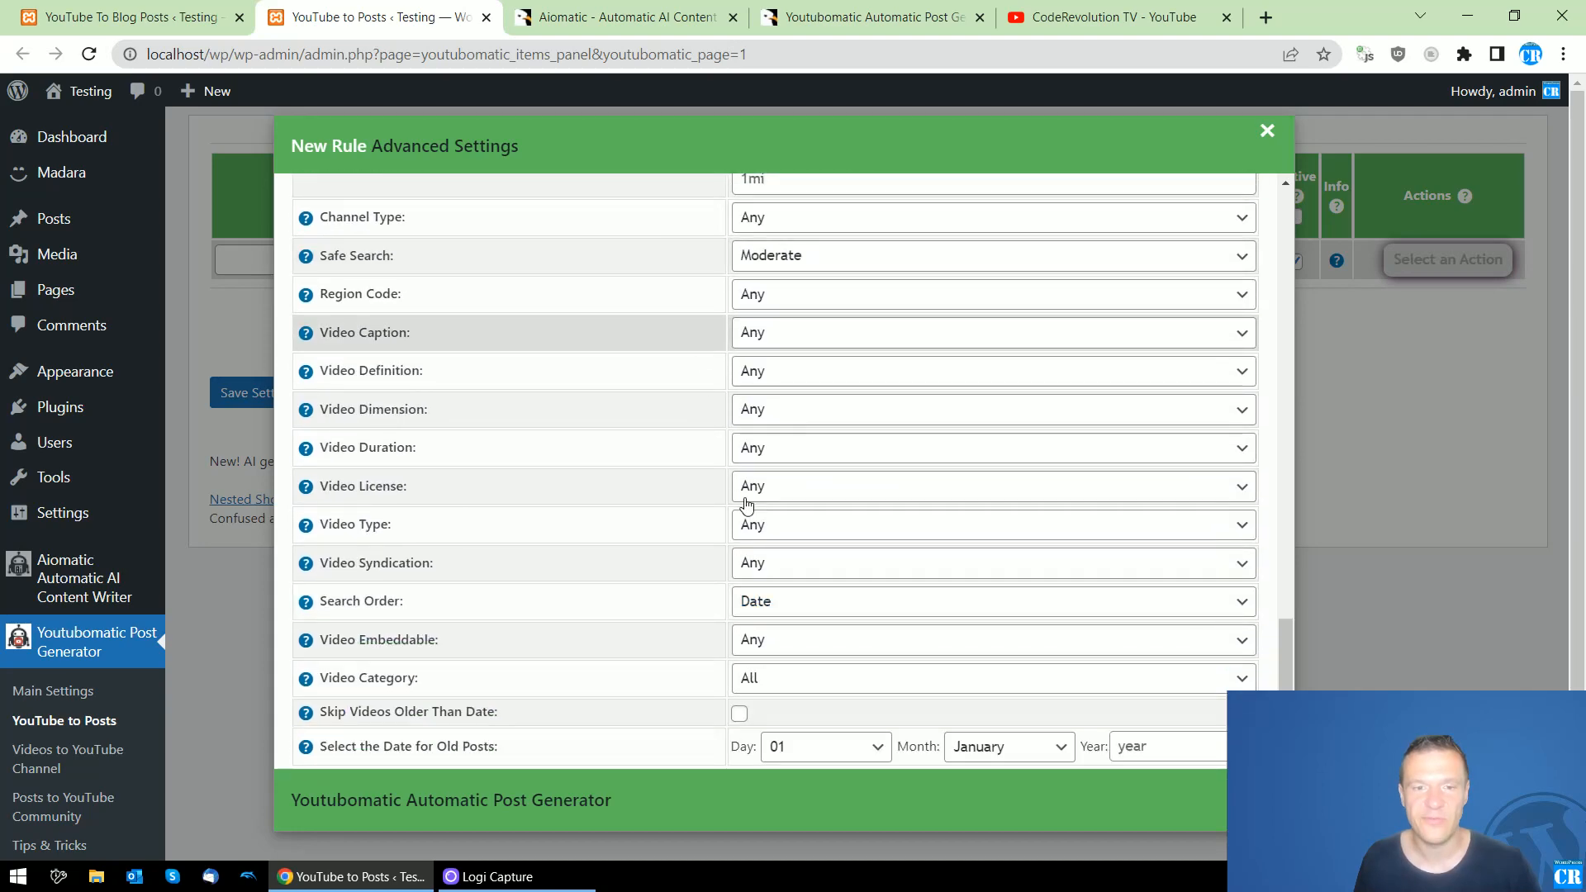
{"action": "scroll", "coordinate": [746, 504], "scroll_direction": "up", "scroll_amount": 5}
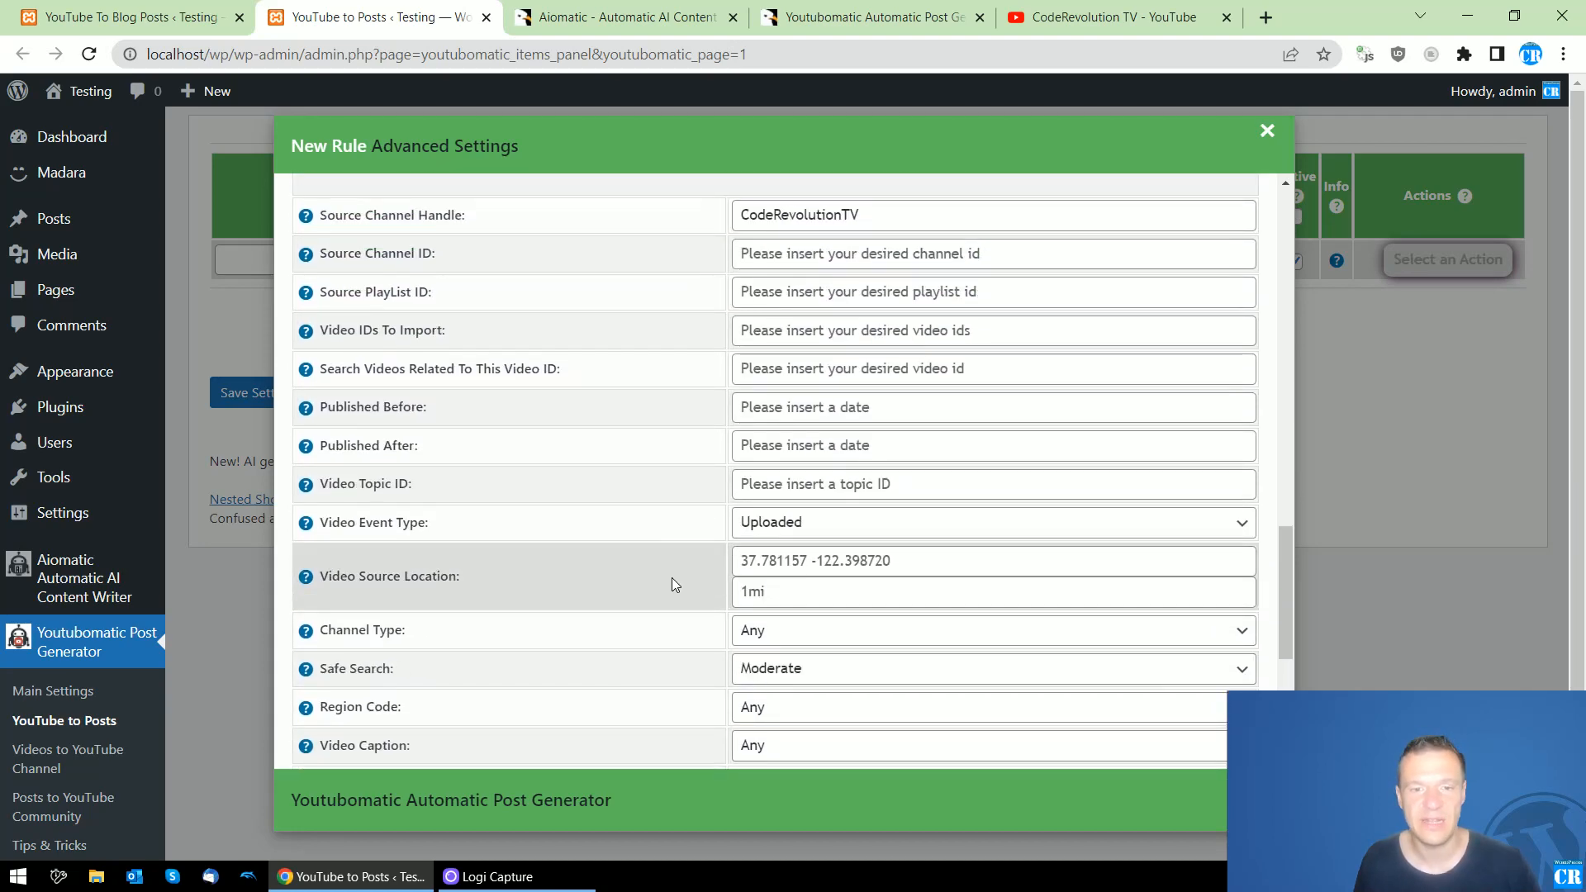
{"action": "scroll", "coordinate": [698, 618], "scroll_direction": "down", "scroll_amount": 5}
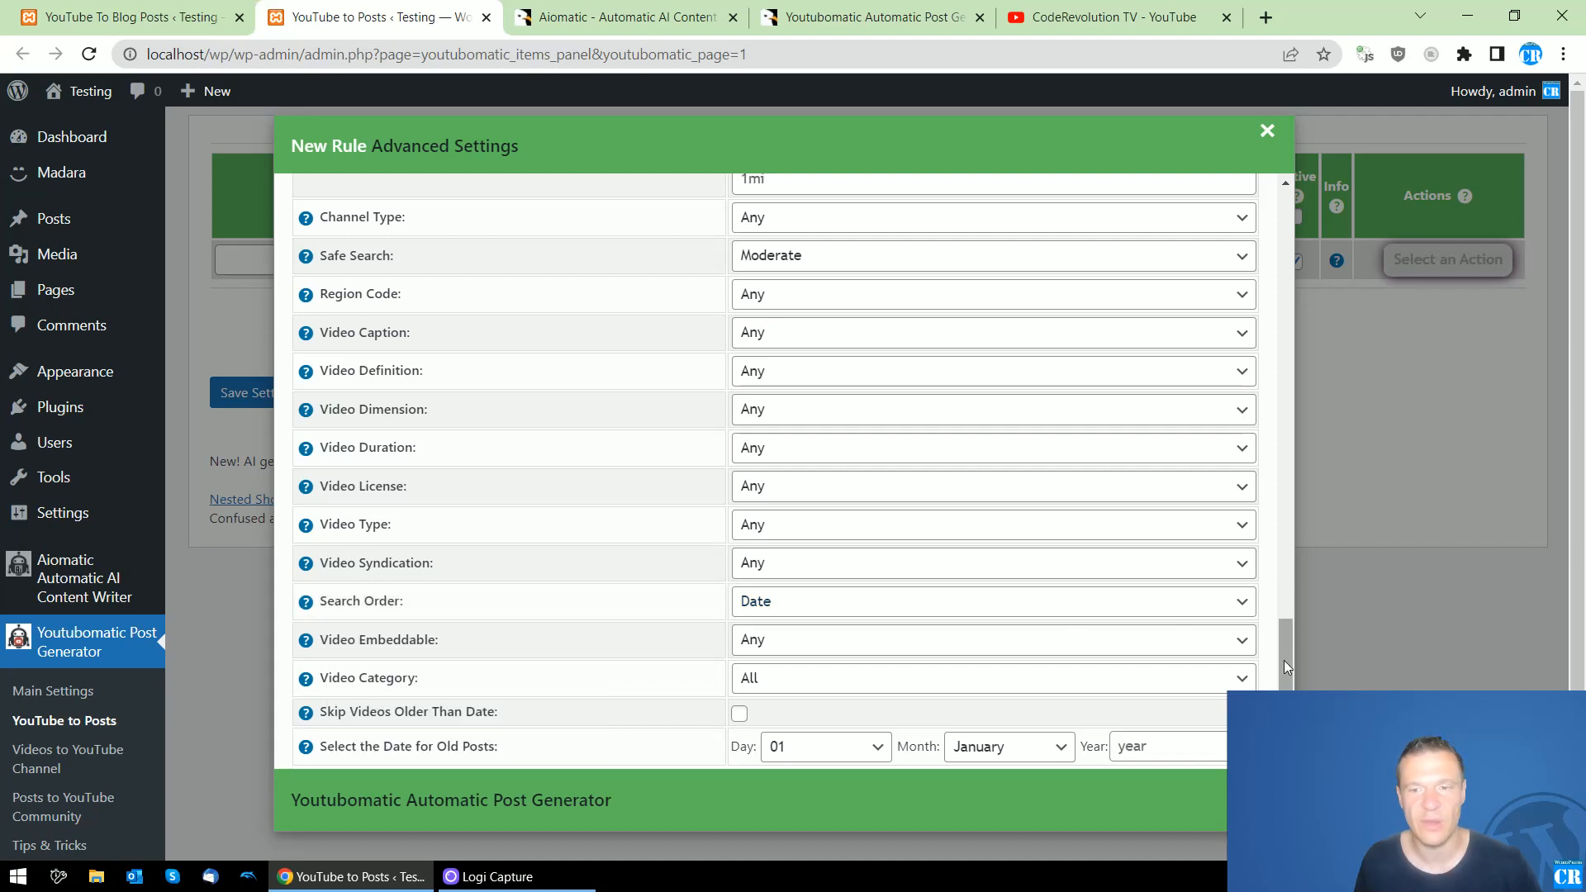
{"action": "left_click_drag", "start_coordinate": [1283, 661], "coordinate": [1375, 345]}
{"action": "left_click", "coordinate": [1375, 345]}
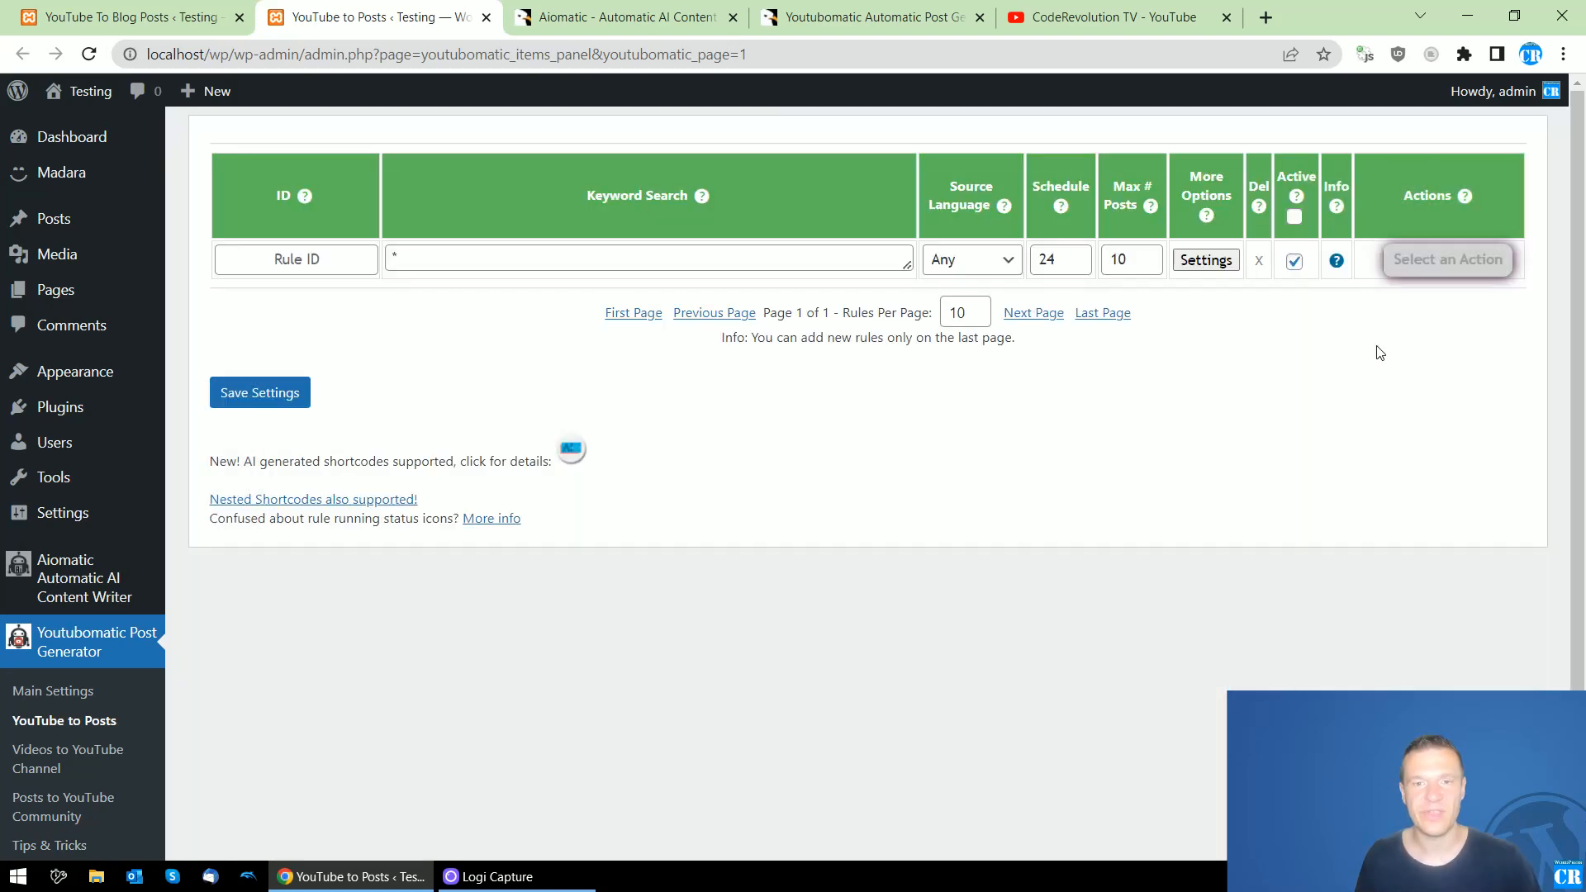
Set the new rule's maximum posts to 1, make the rule inactive and save the settings
{"action": "double_click", "coordinate": [1118, 259]}
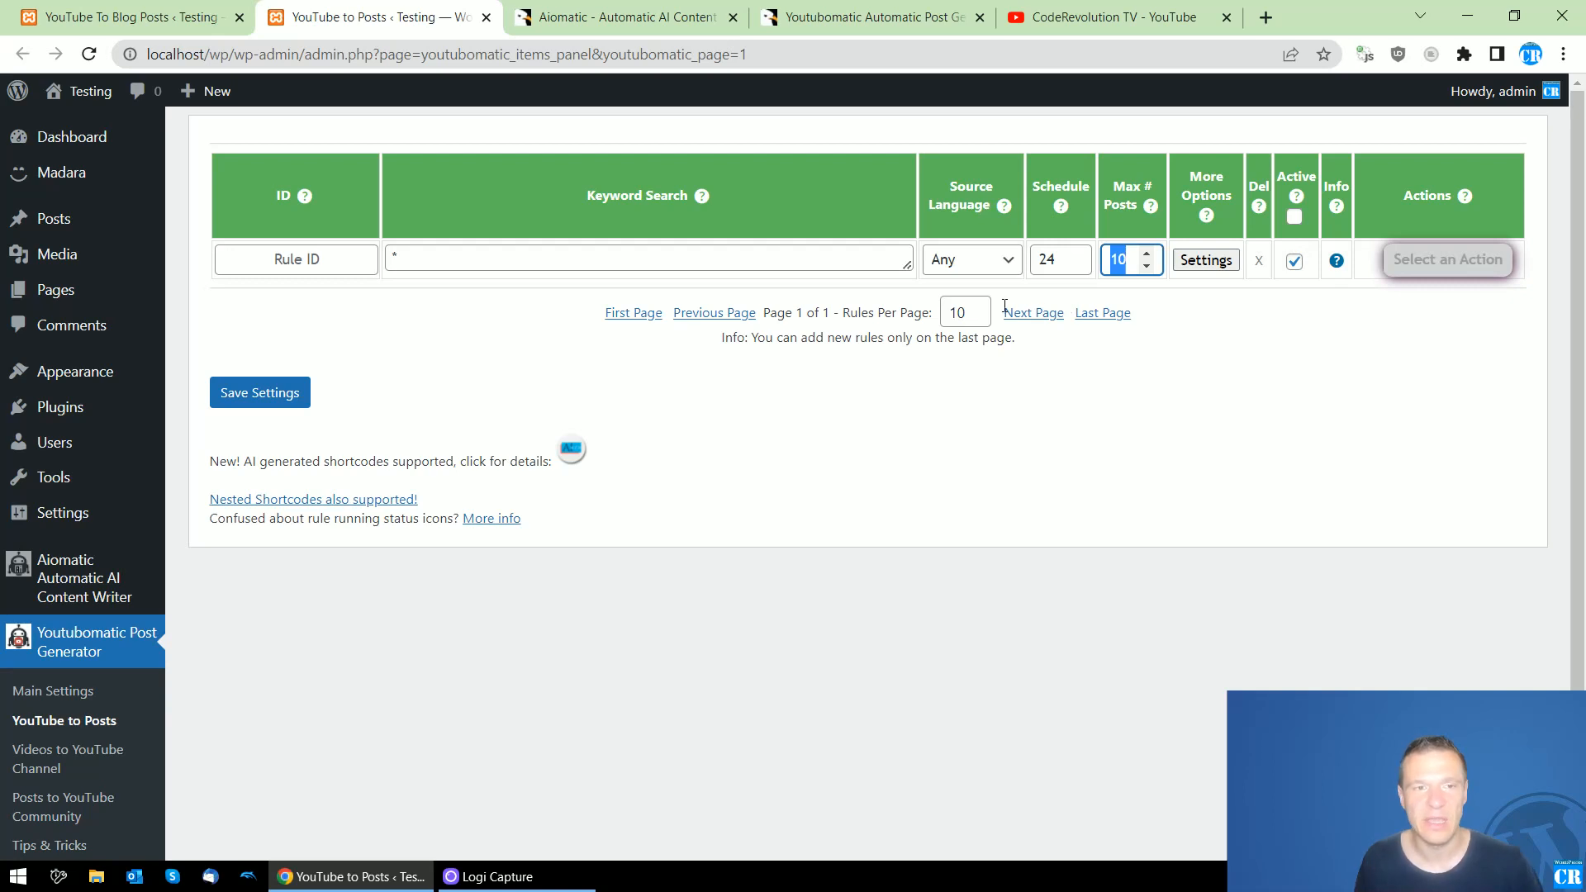
{"action": "type", "text": "1"}
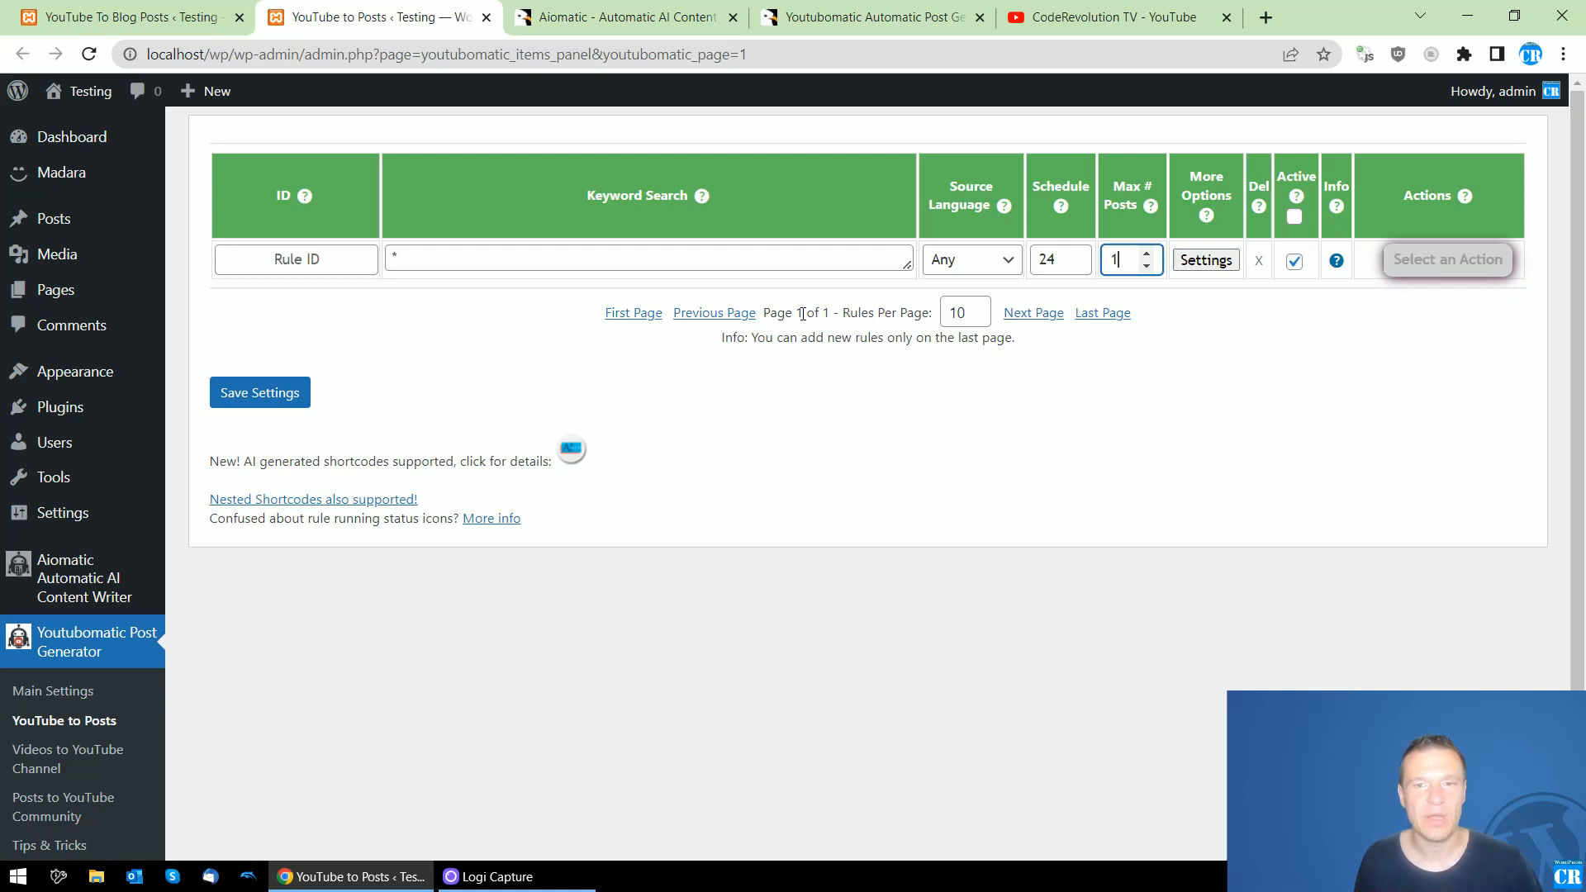
{"action": "left_click", "coordinate": [1293, 268]}
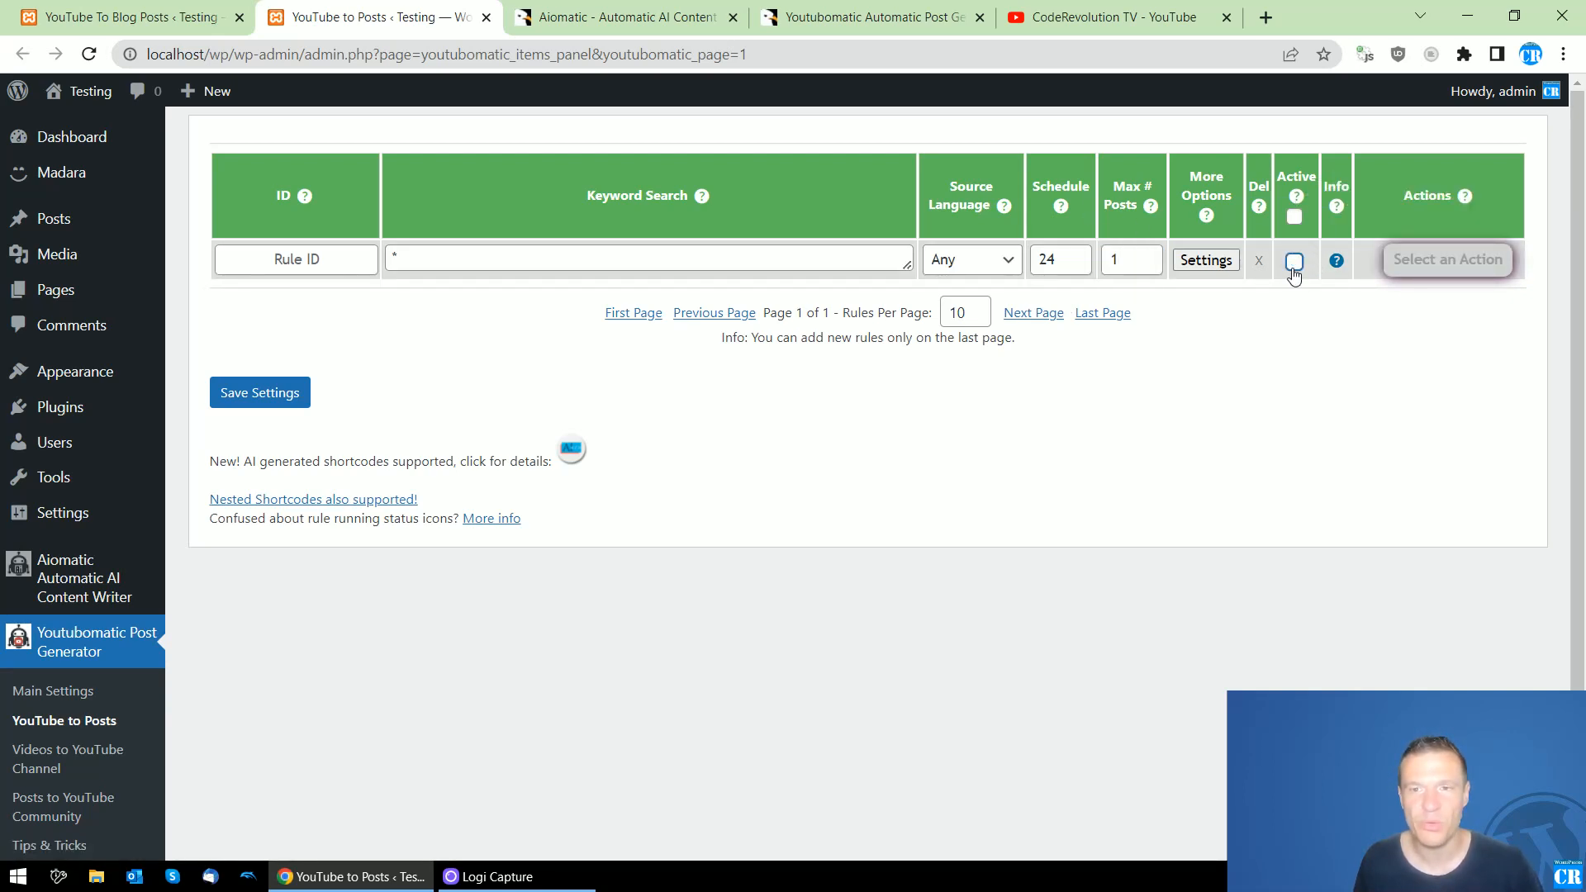
{"action": "left_click", "coordinate": [258, 395]}
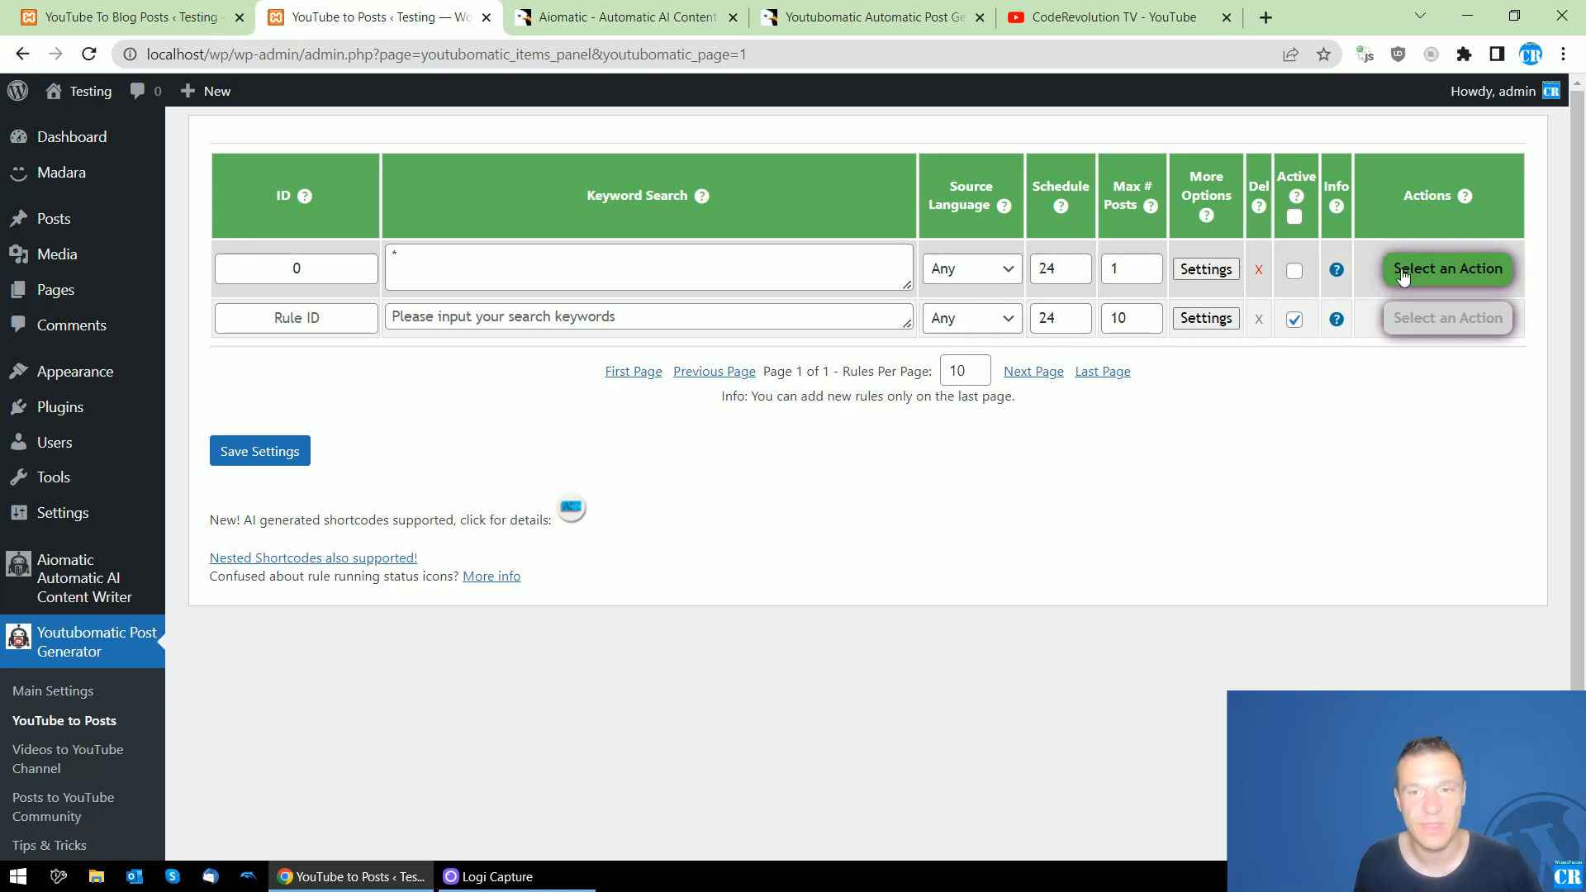
Copy the %%video_url%% shortcode from the Generated Post Content help in rule 0's advanced settings
{"action": "left_click", "coordinate": [1176, 271]}
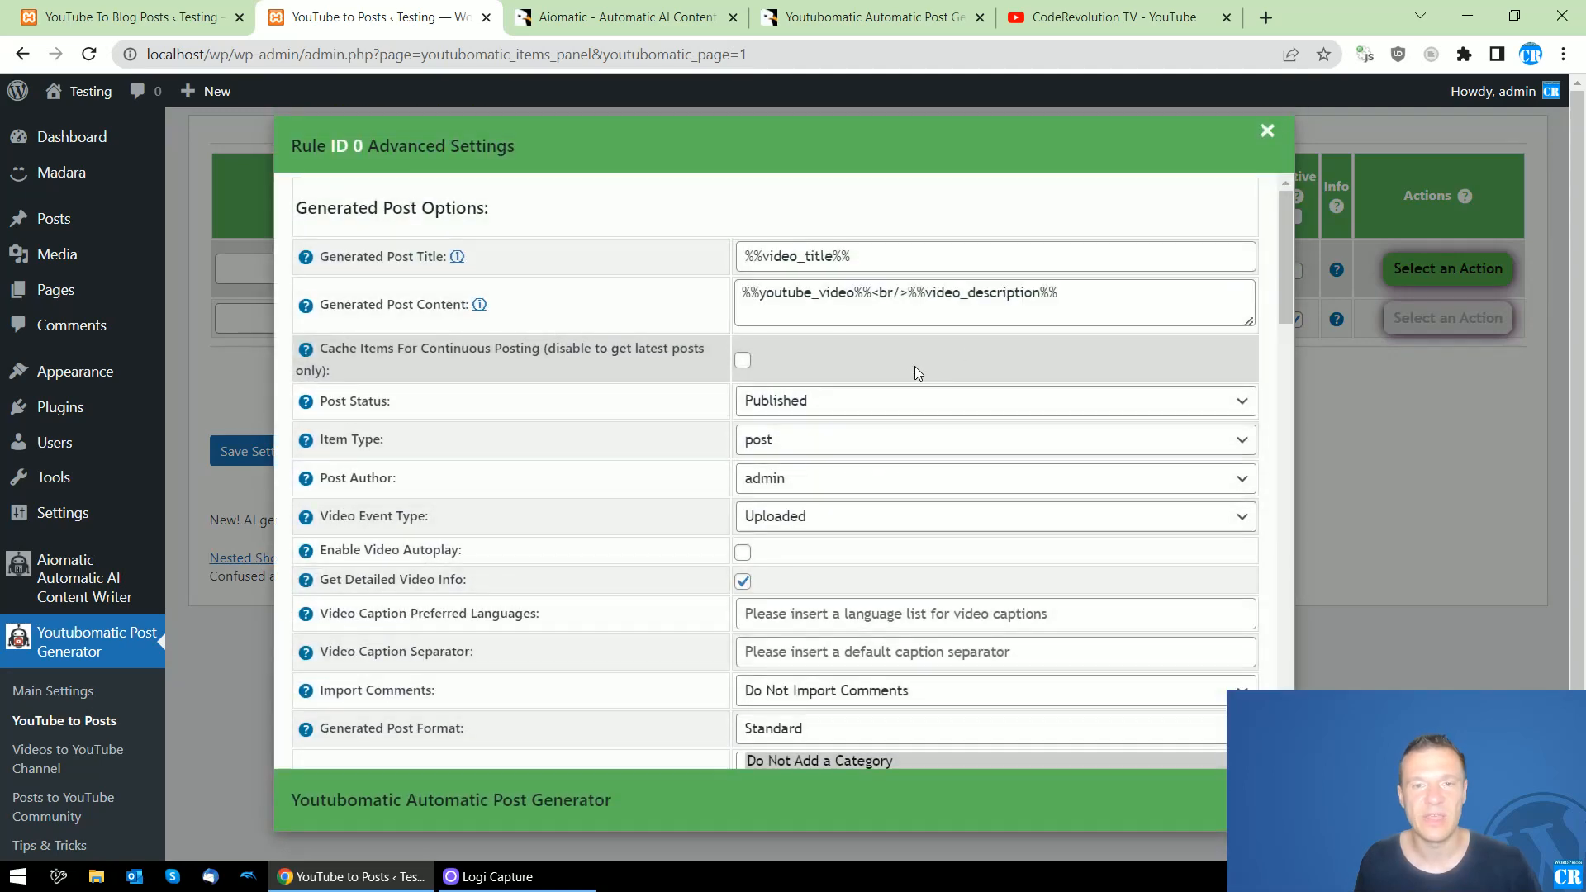
{"action": "mouse_move", "coordinate": [304, 306]}
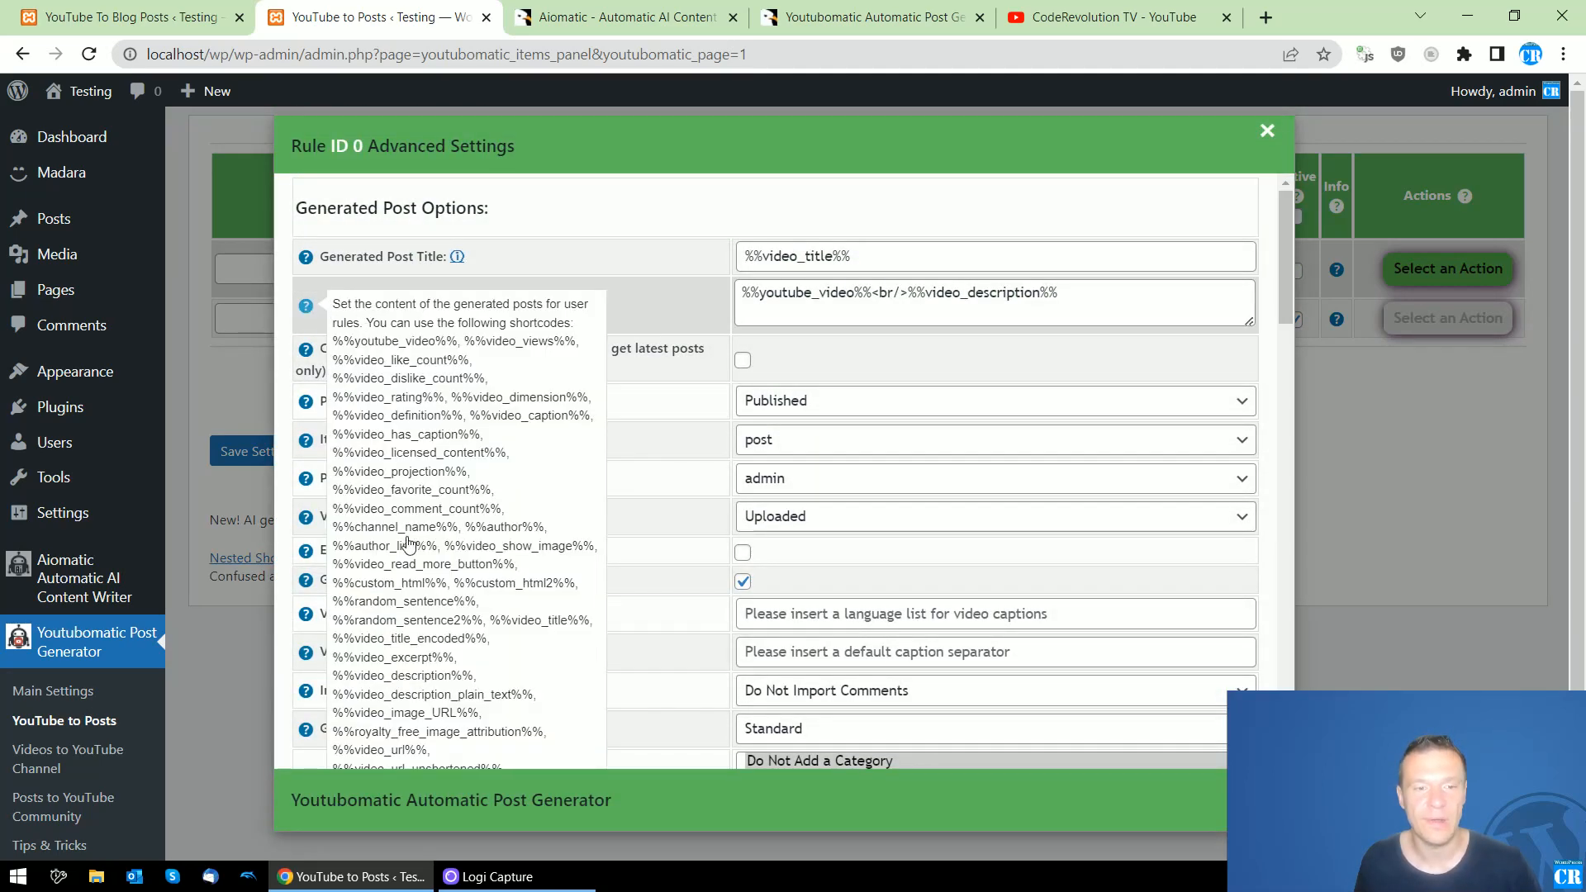
{"action": "left_click_drag", "start_coordinate": [317, 305], "coordinate": [476, 305]}
{"action": "left_click", "coordinate": [283, 312]}
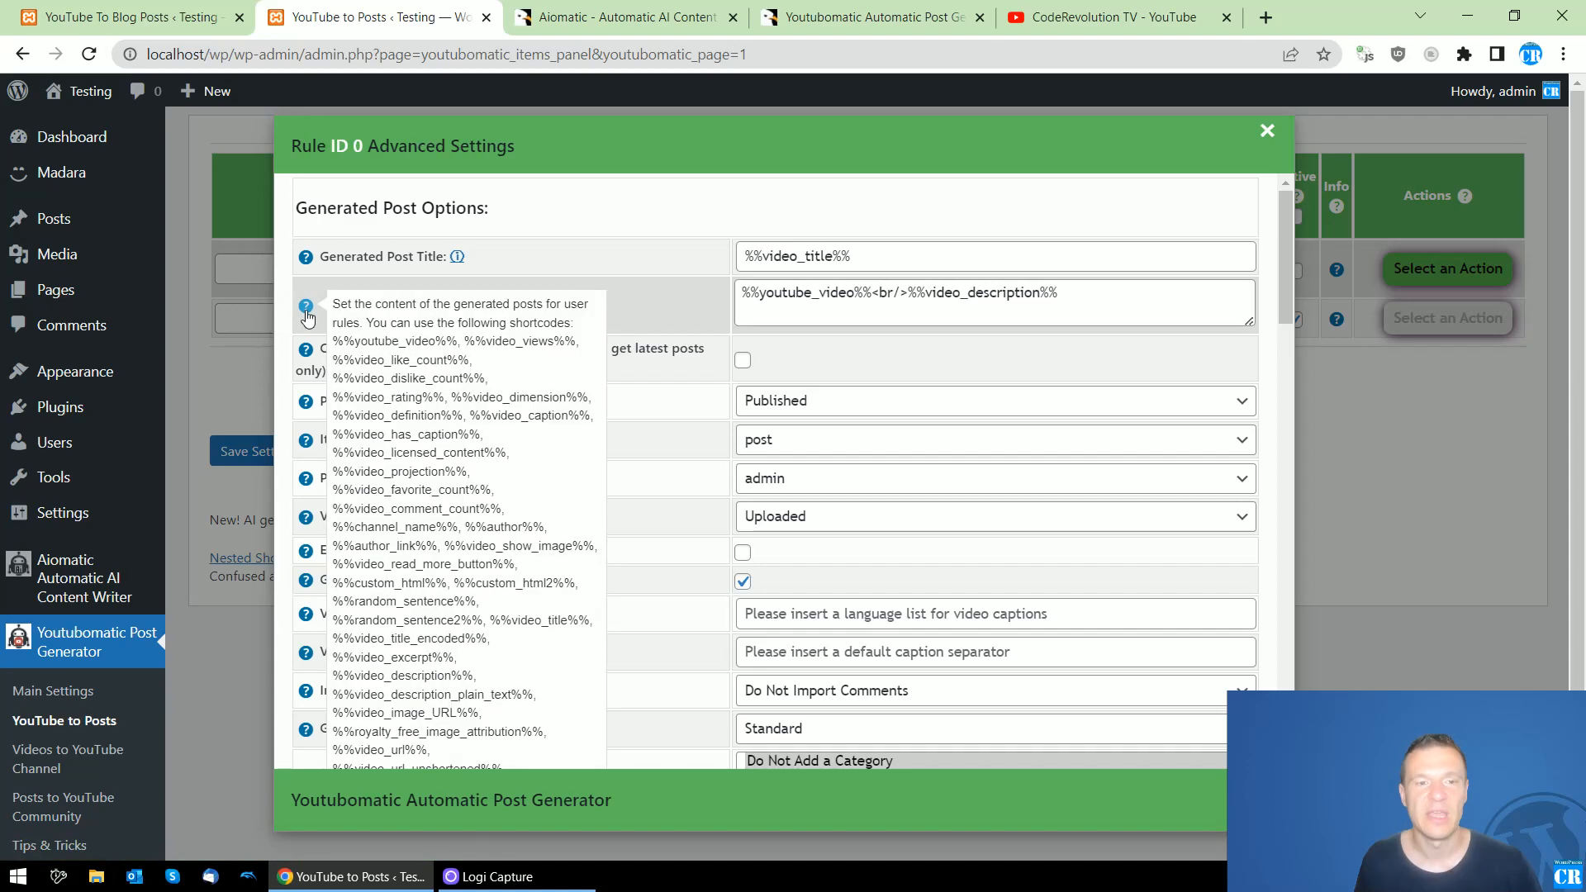
{"action": "mouse_move", "coordinate": [301, 317]}
{"action": "scroll", "coordinate": [397, 463], "scroll_direction": "down", "scroll_amount": 1}
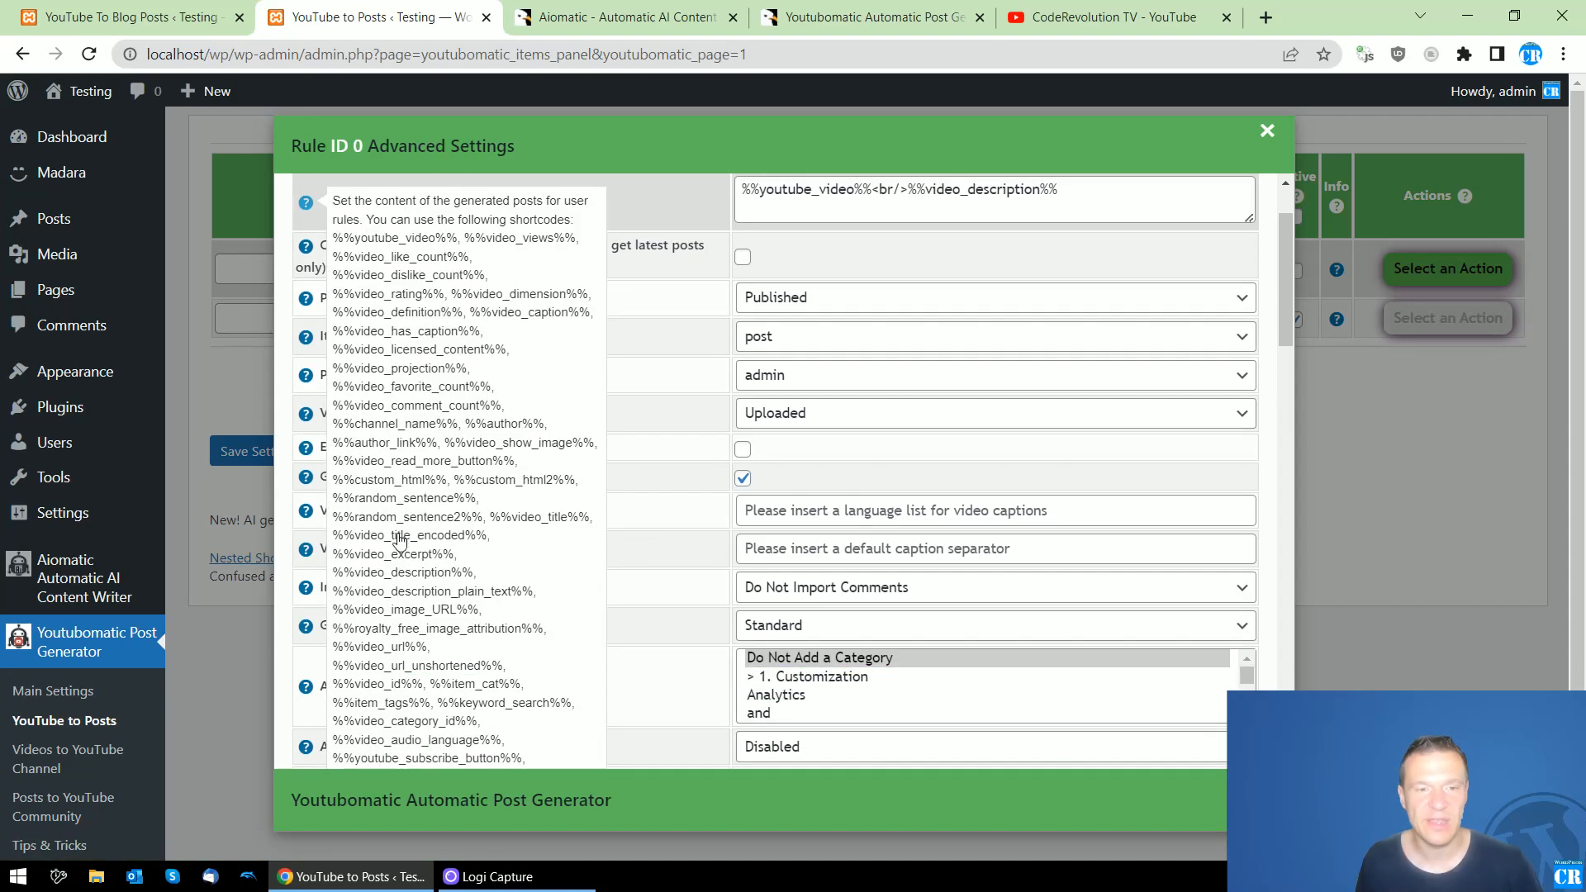
{"action": "left_click_drag", "start_coordinate": [337, 654], "coordinate": [422, 654]}
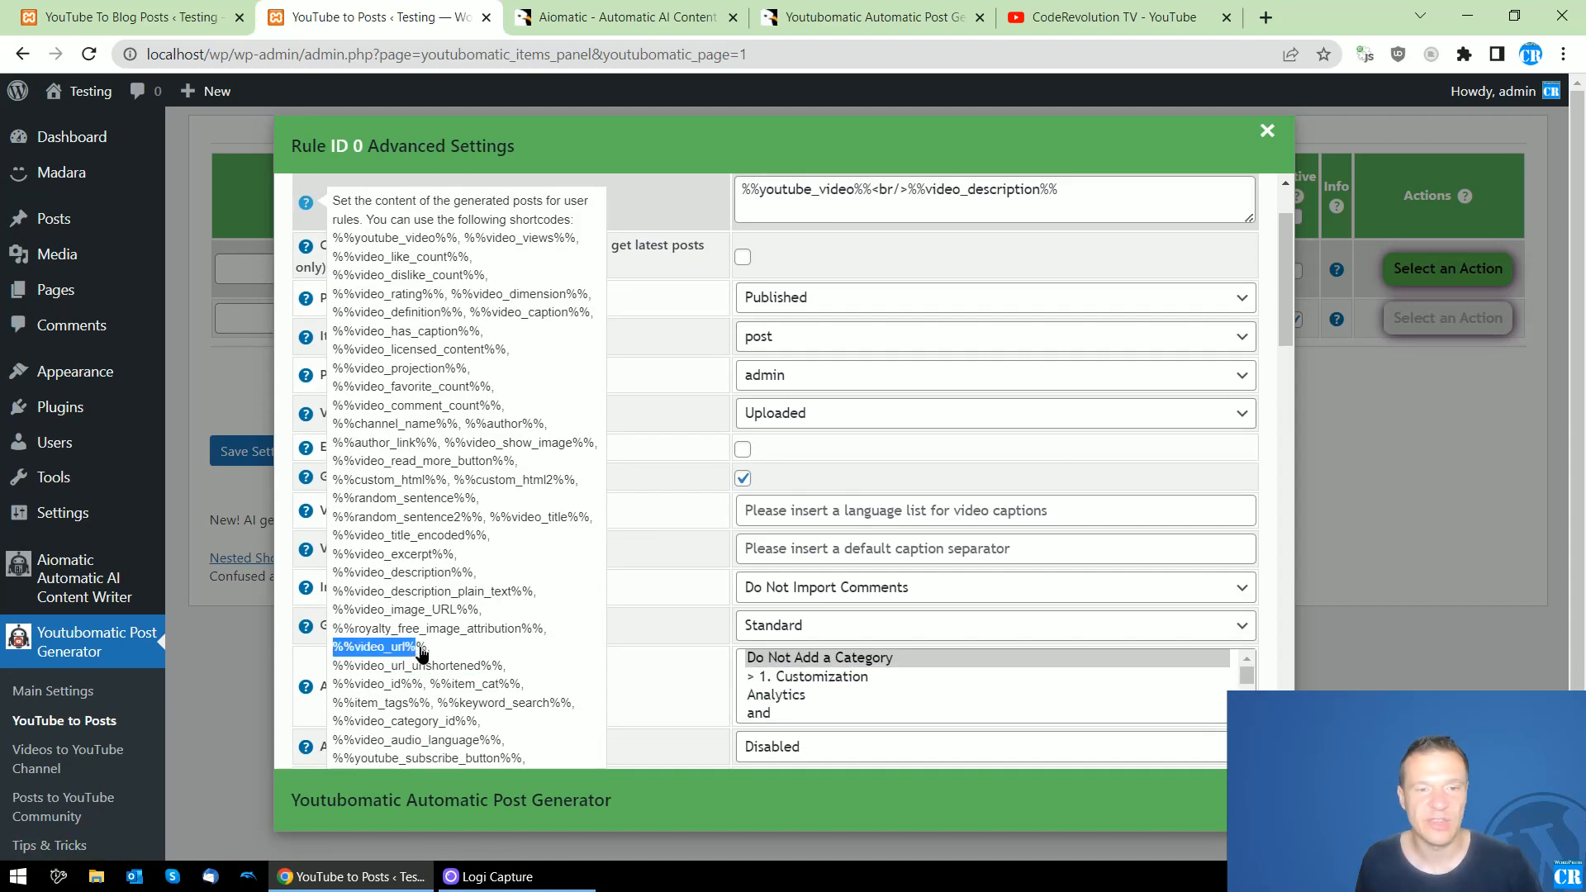
{"action": "right_click", "coordinate": [413, 653]}
{"action": "left_click", "coordinate": [450, 663]}
{"action": "scroll", "coordinate": [602, 495], "scroll_direction": "up", "scroll_amount": 1}
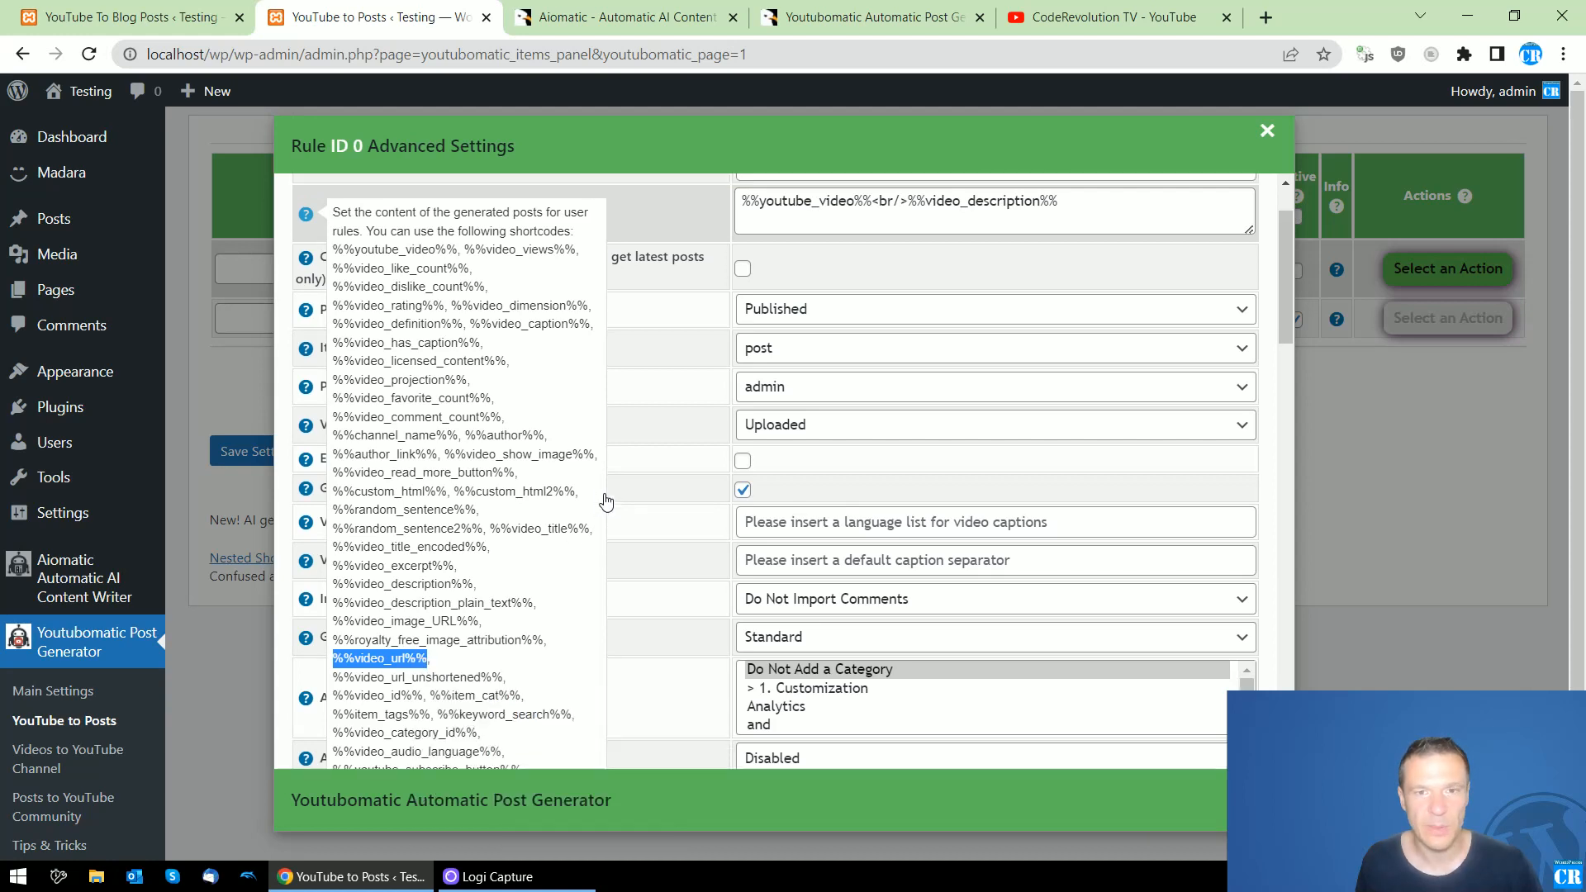
Replace rule 0's generated post content with %%video_url%%, then save the settings and check the saved content
{"action": "left_click", "coordinate": [760, 293]}
{"action": "key", "text": "ctrl+a"}
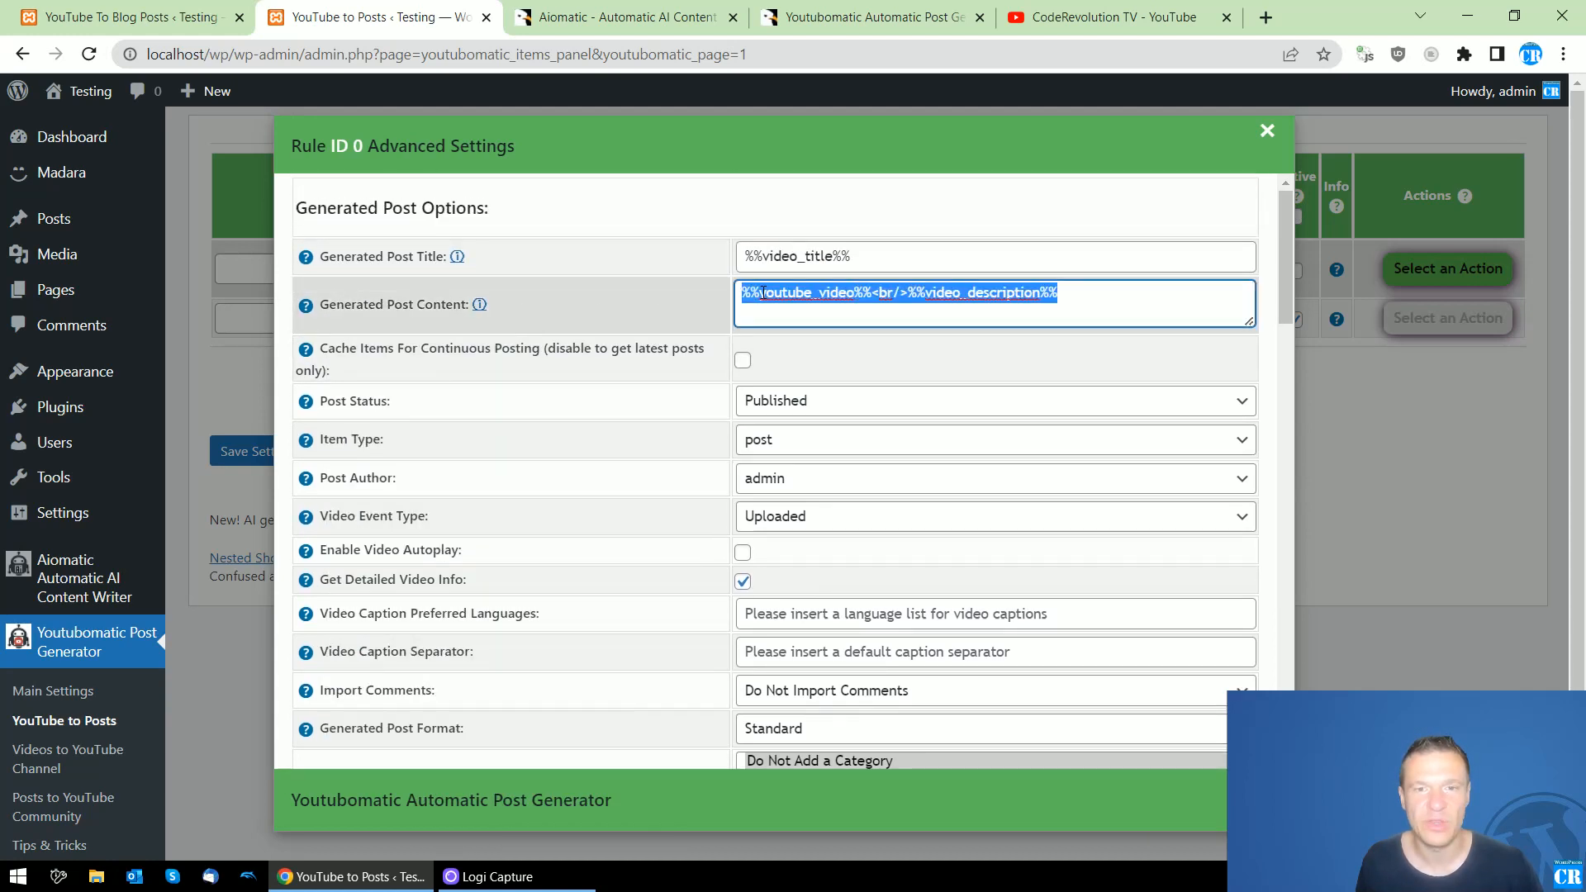
{"action": "type", "text": "%%video_url%%"}
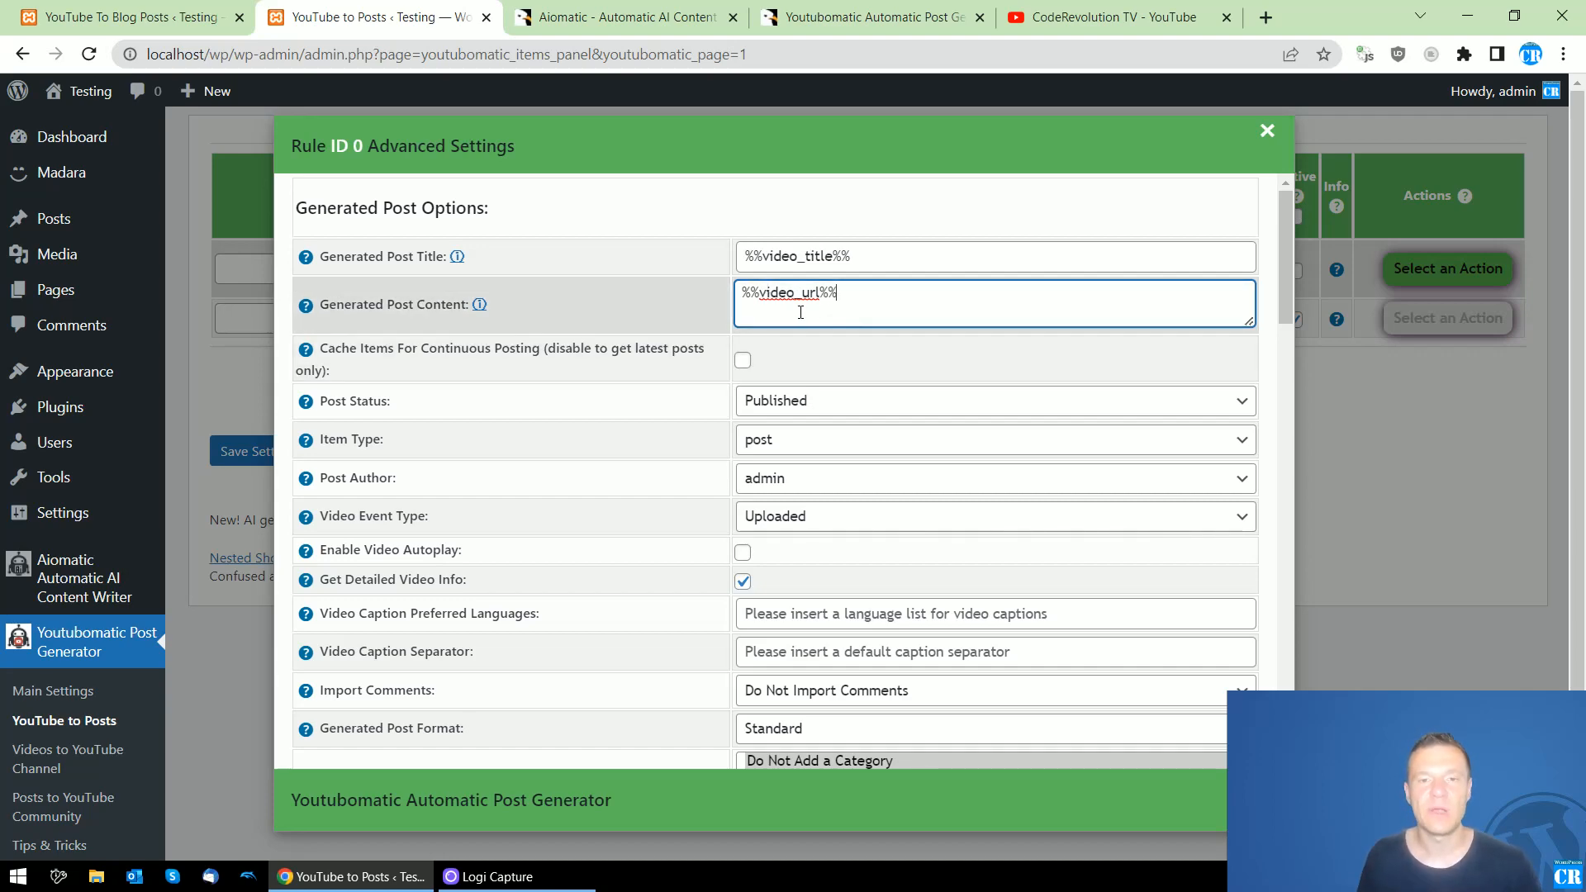
{"action": "left_click", "coordinate": [252, 450]}
{"action": "left_click", "coordinate": [253, 451]}
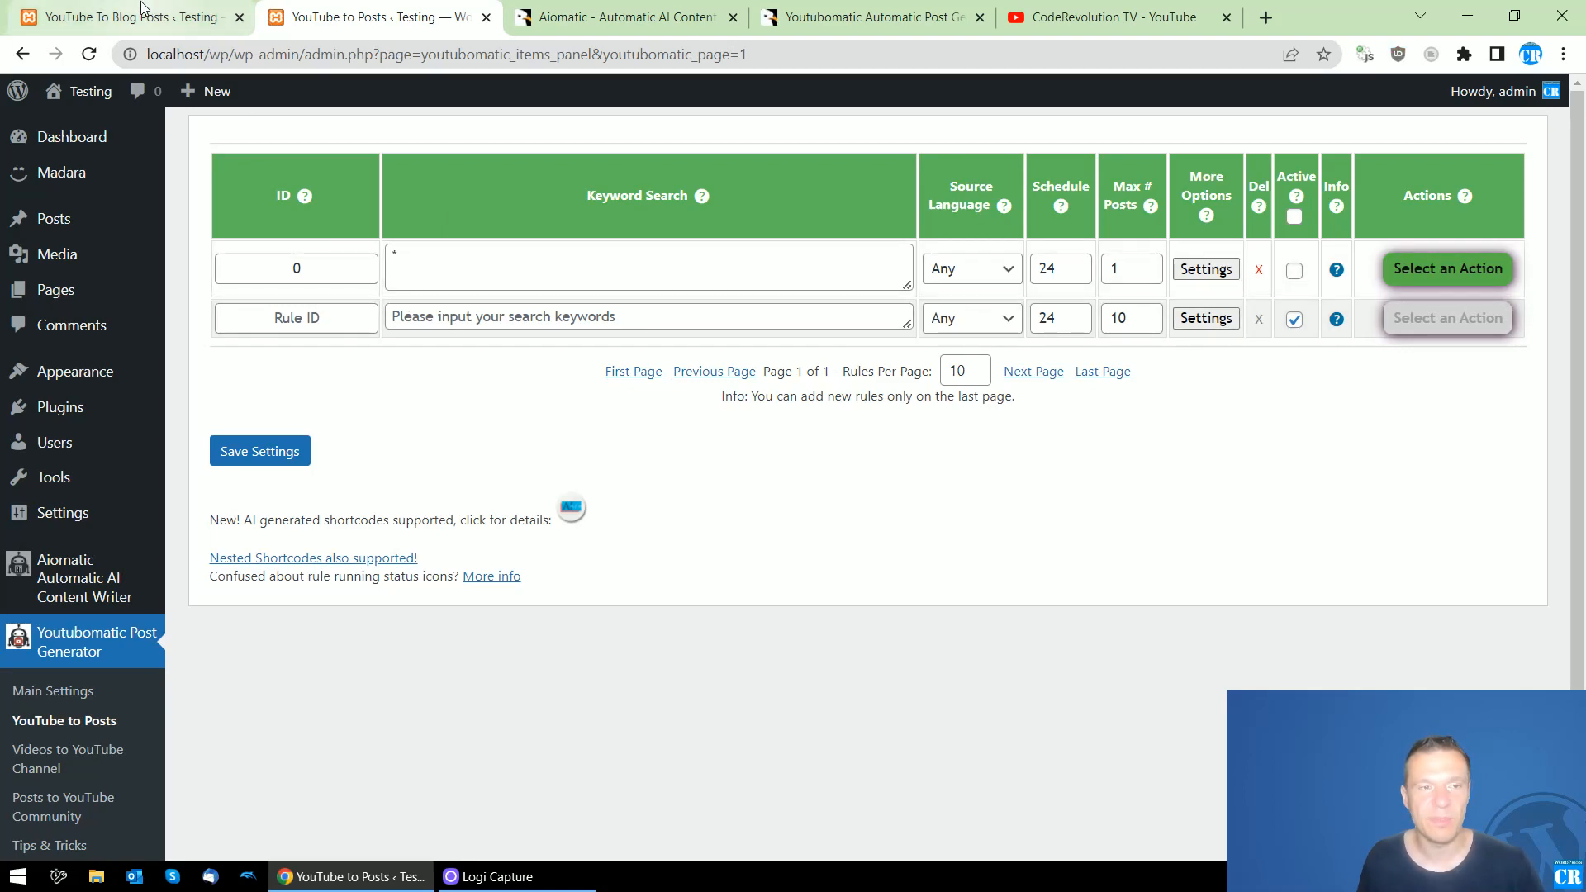
{"action": "left_click", "coordinate": [1205, 269]}
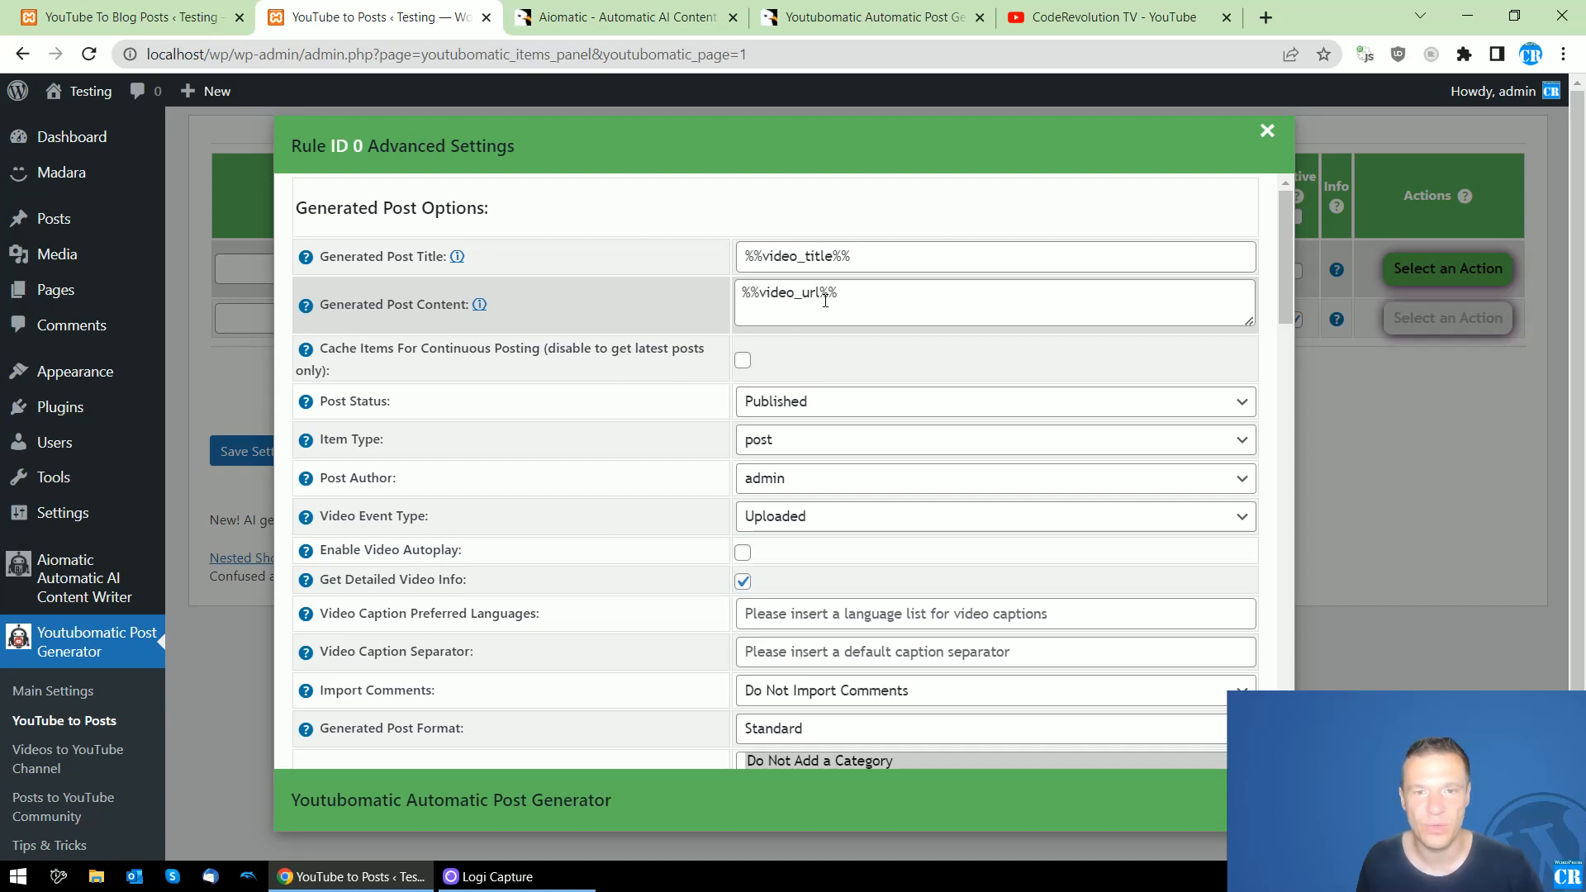
{"action": "left_click", "coordinate": [1331, 276]}
Copy the cross-posting shortcode %%youtubomatic_0_0%% from rule 0's info
{"action": "mouse_move", "coordinate": [1336, 278]}
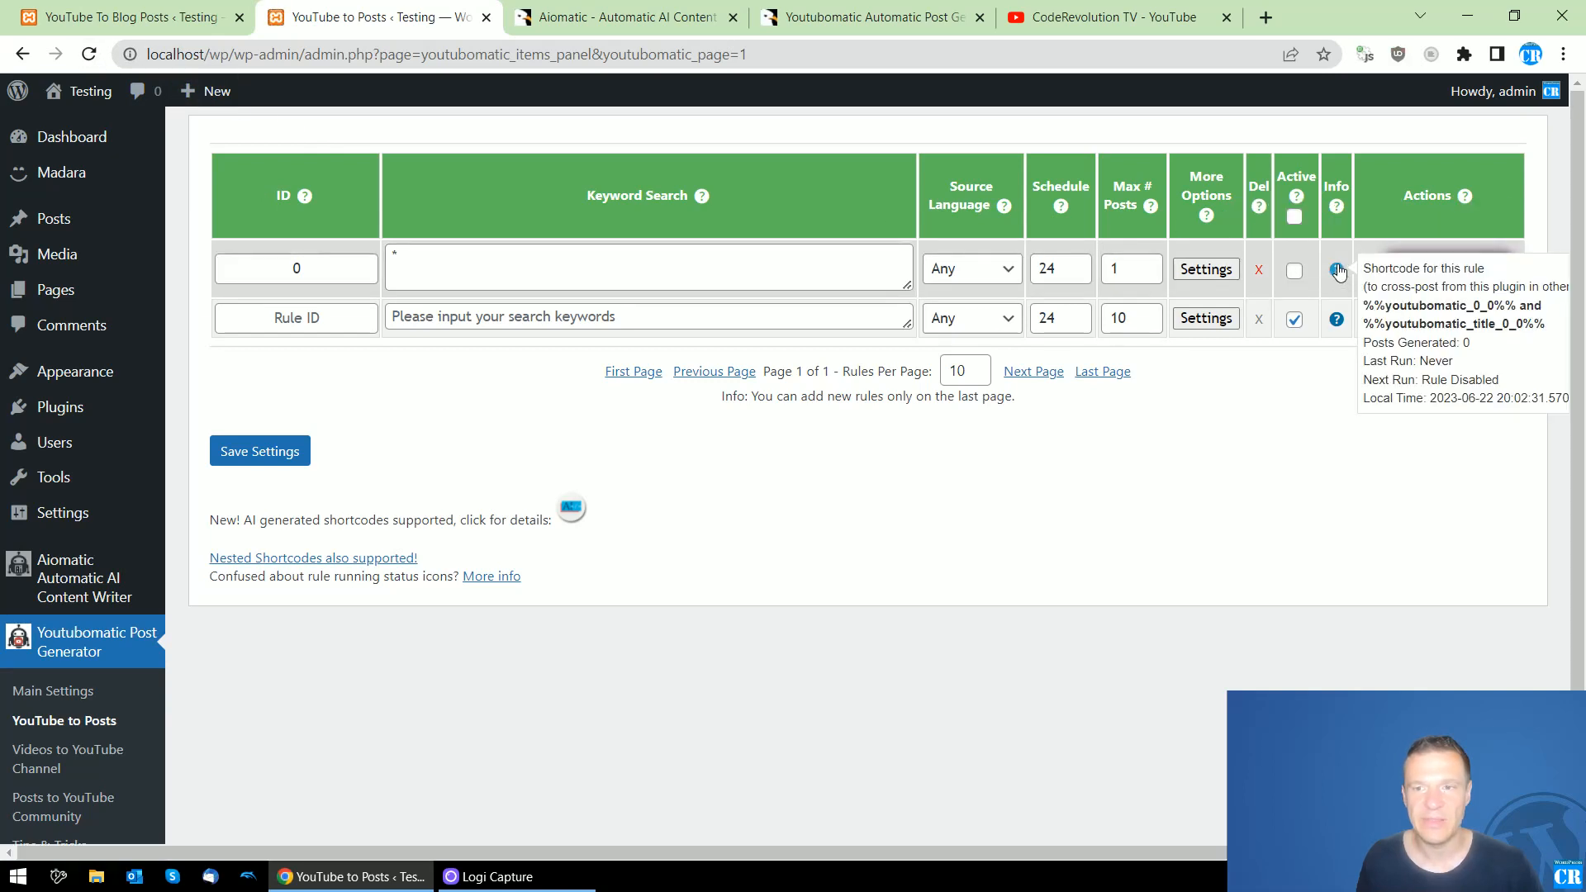
{"action": "left_click_drag", "start_coordinate": [1367, 309], "coordinate": [1518, 312]}
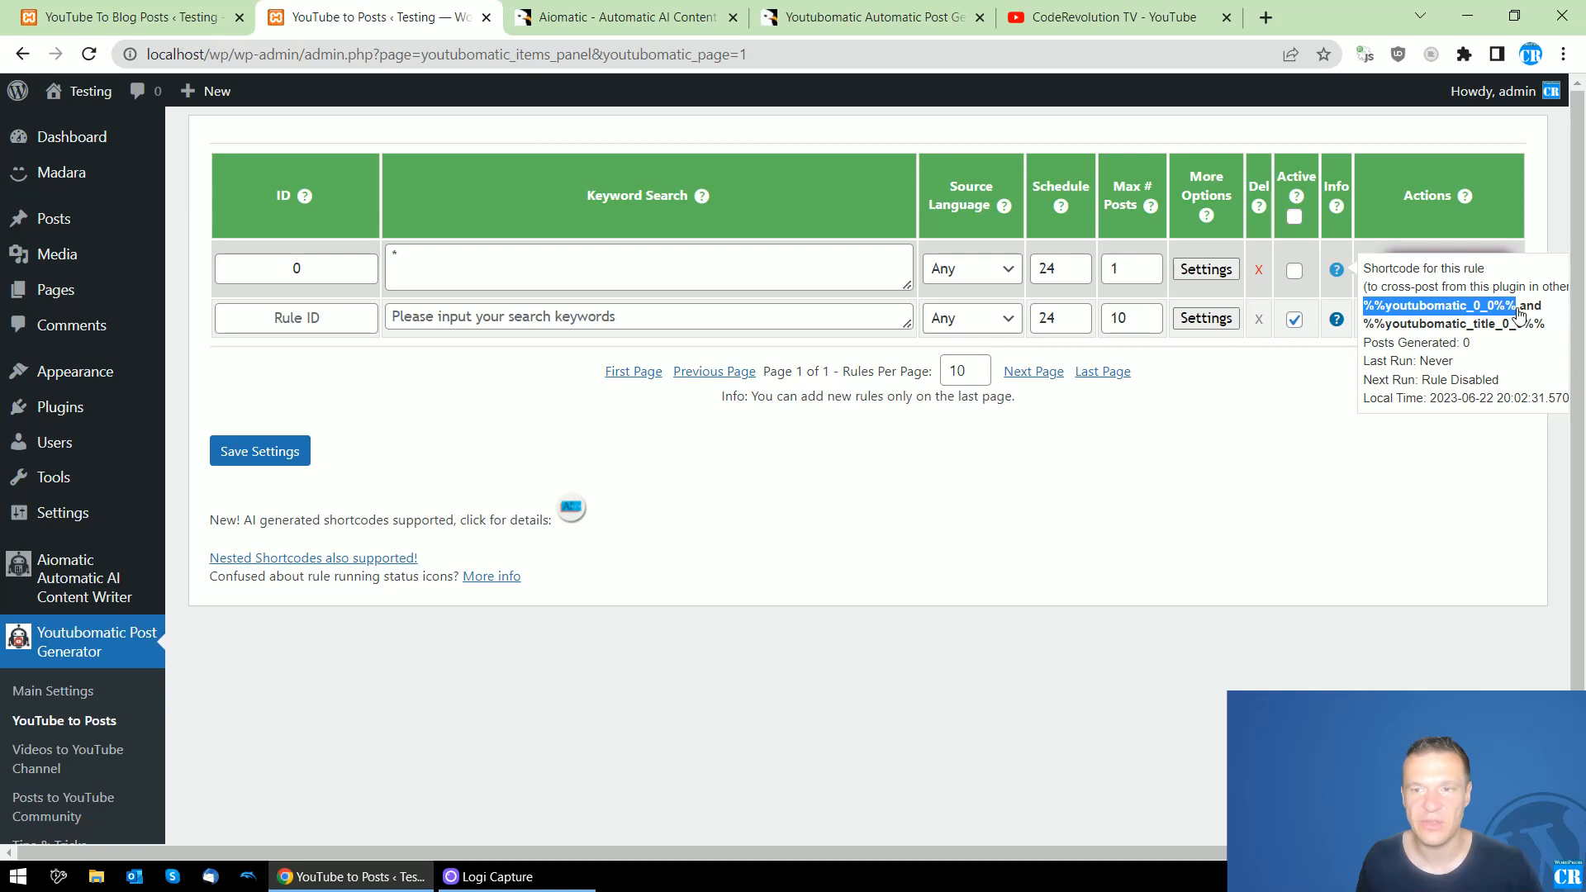
{"action": "right_click", "coordinate": [1447, 309]}
{"action": "left_click", "coordinate": [1271, 320]}
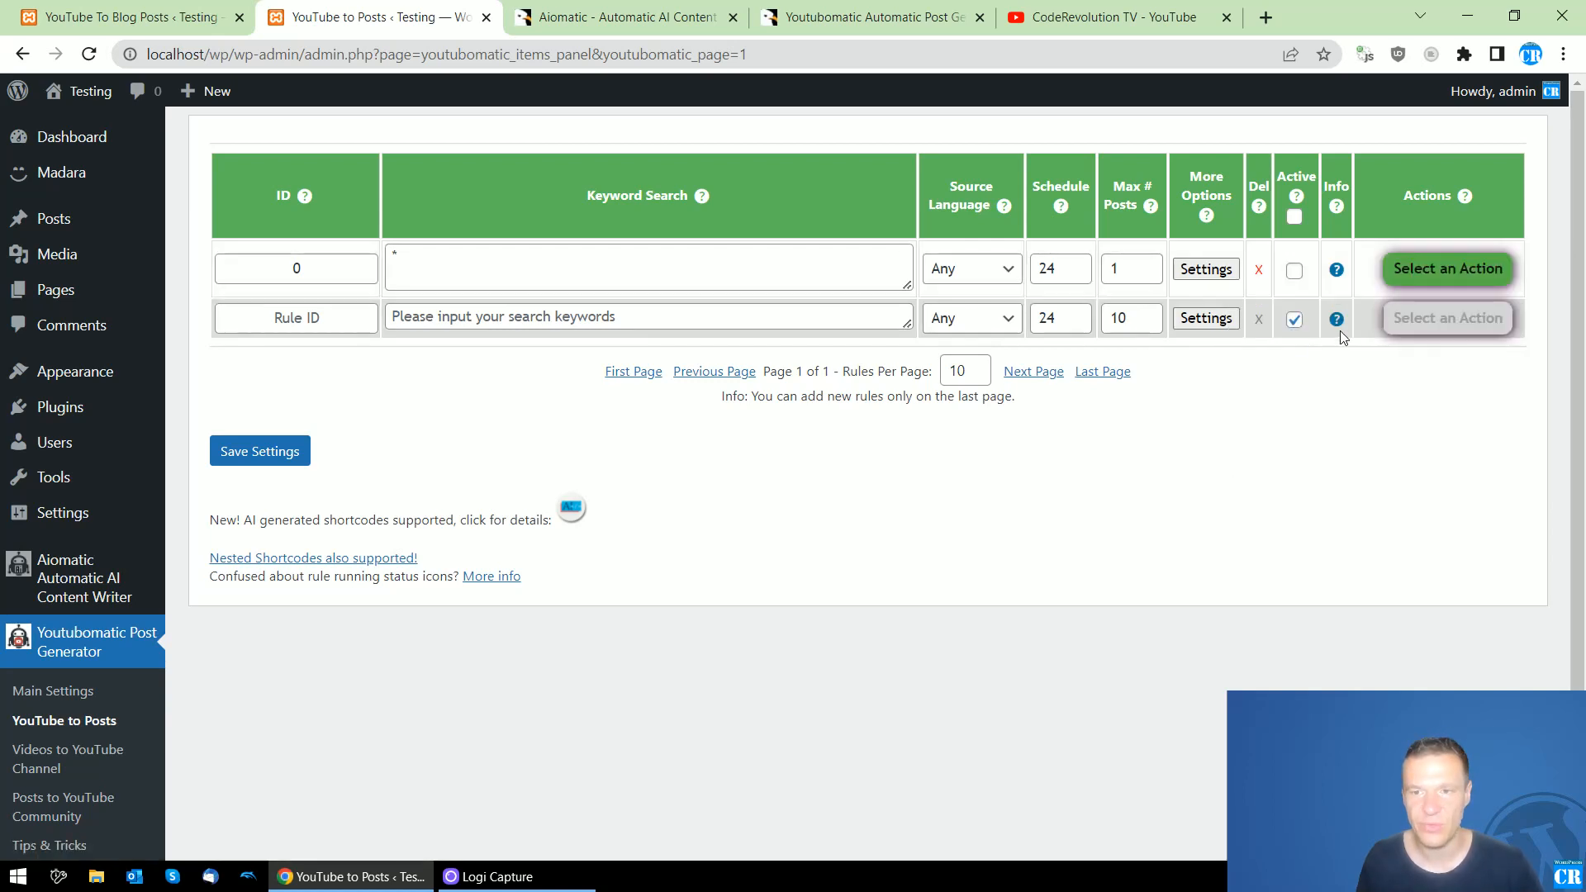
{"action": "mouse_move", "coordinate": [1338, 272]}
{"action": "right_click", "coordinate": [1406, 310]}
{"action": "left_click", "coordinate": [1401, 322]}
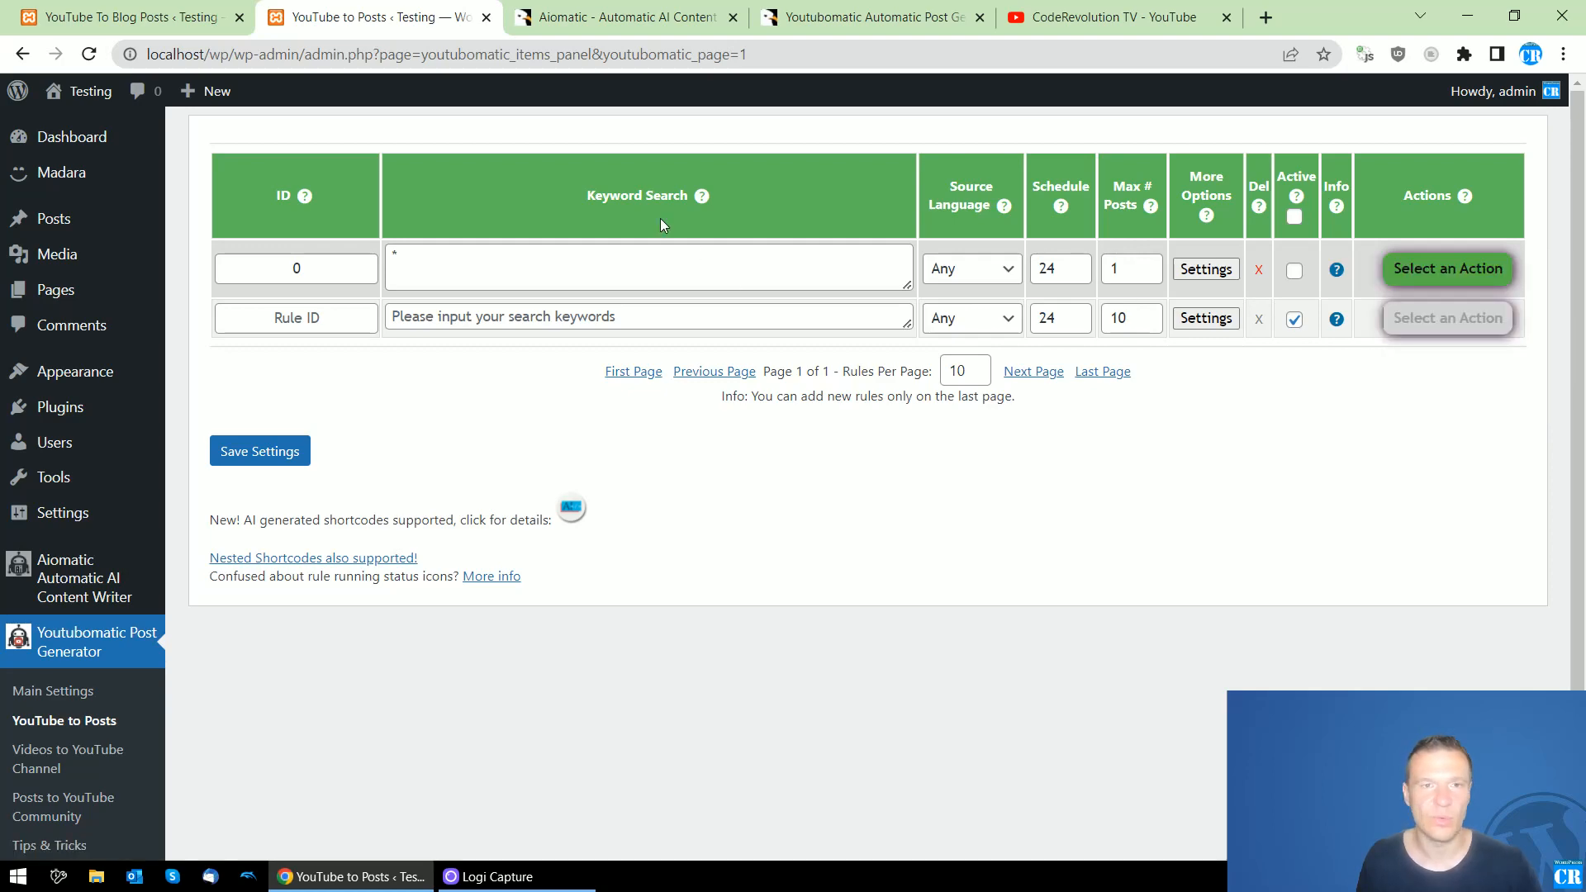
Enter the copied %%youtubomatic_0_0%% shortcode as the YouTube video URLs of the new Aiomatic YouTube To Blog Posts rule
{"action": "left_click", "coordinate": [180, 9]}
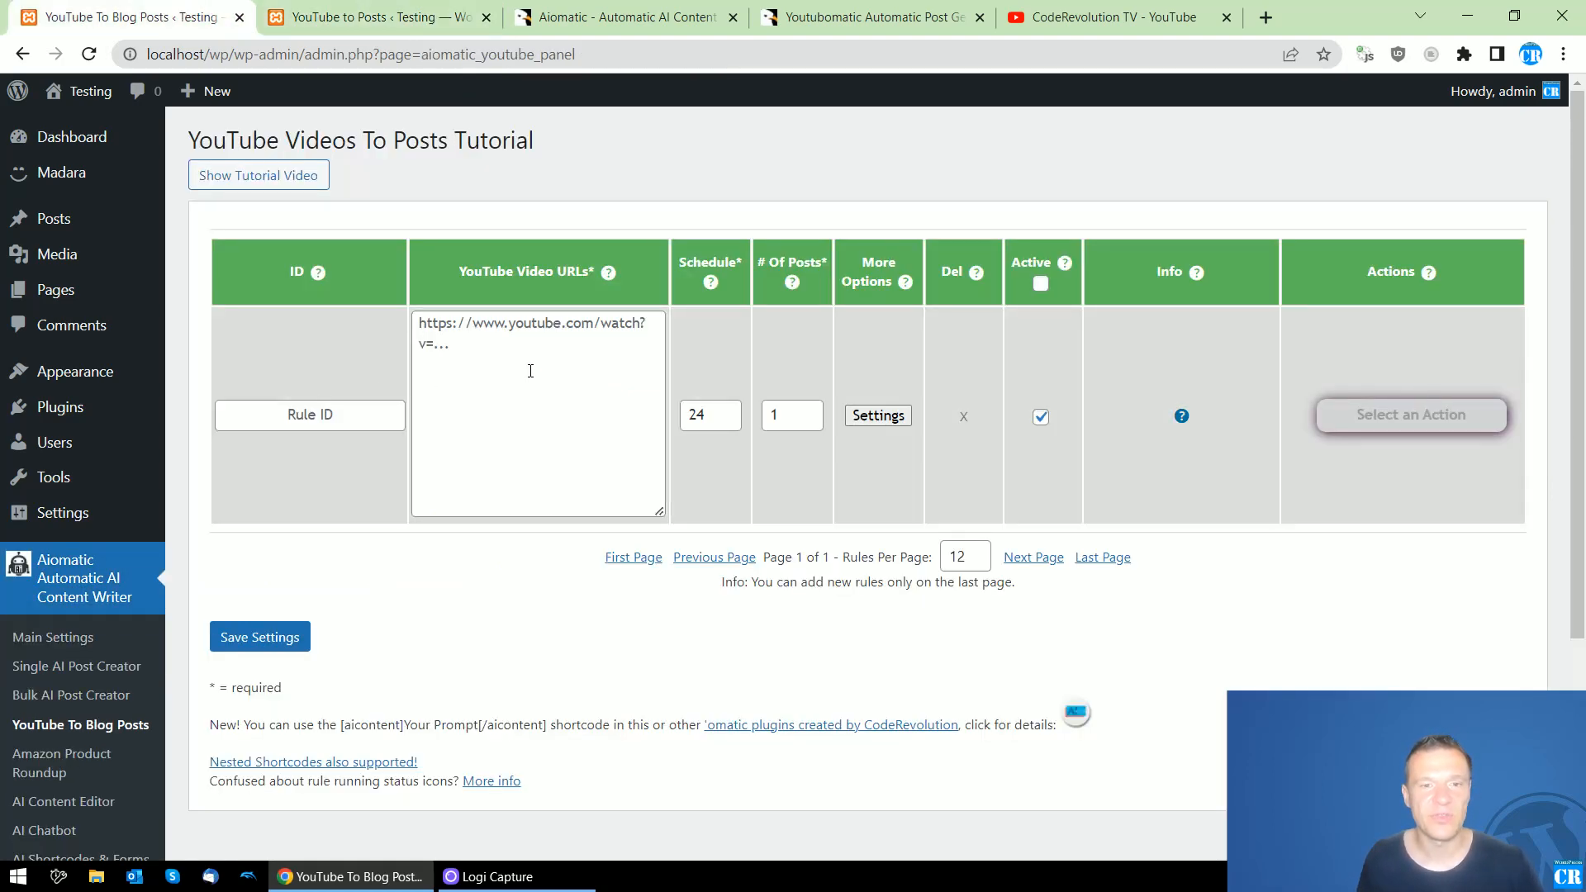
{"action": "left_click", "coordinate": [501, 338]}
{"action": "right_click", "coordinate": [495, 336]}
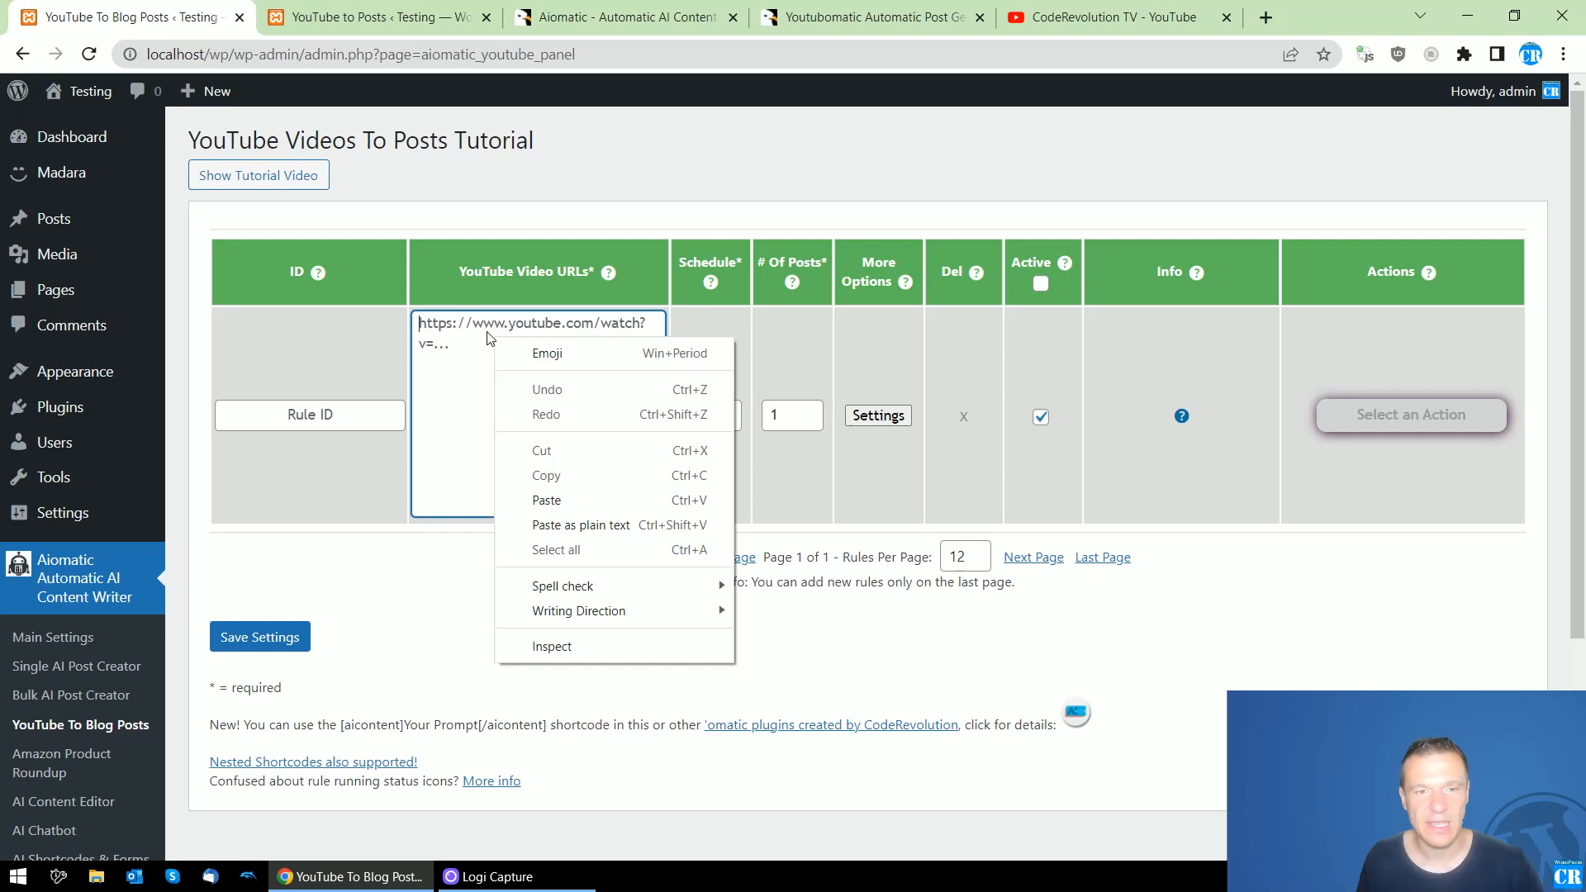
{"action": "left_click", "coordinate": [547, 500]}
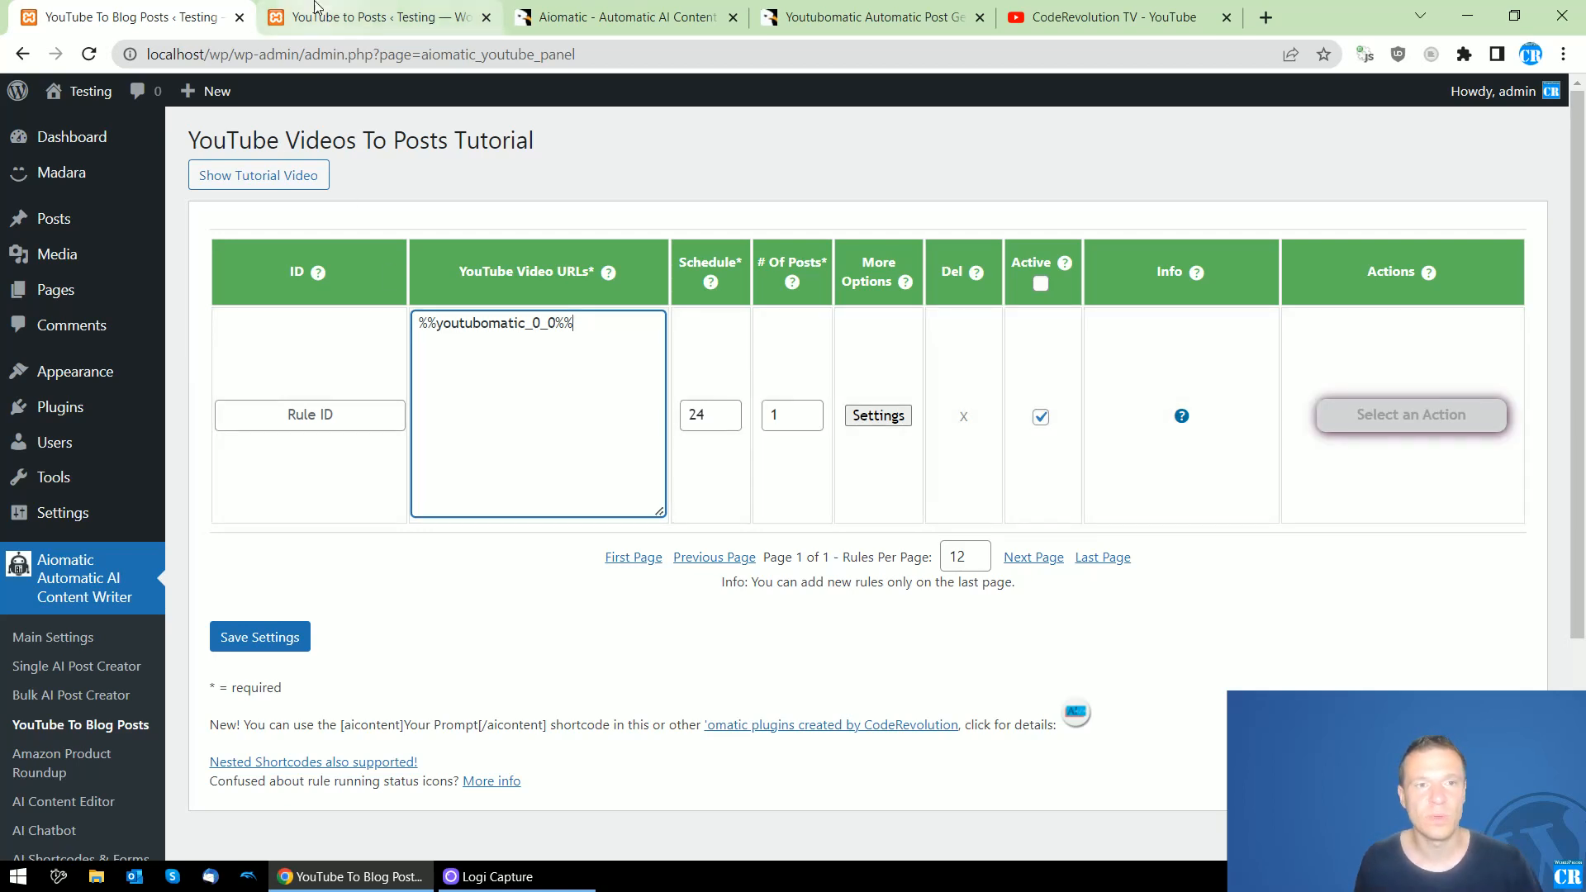
Return to the Youtubomatic rules and check rule 0's generated post content in its advanced settings
{"action": "left_click", "coordinate": [379, 17]}
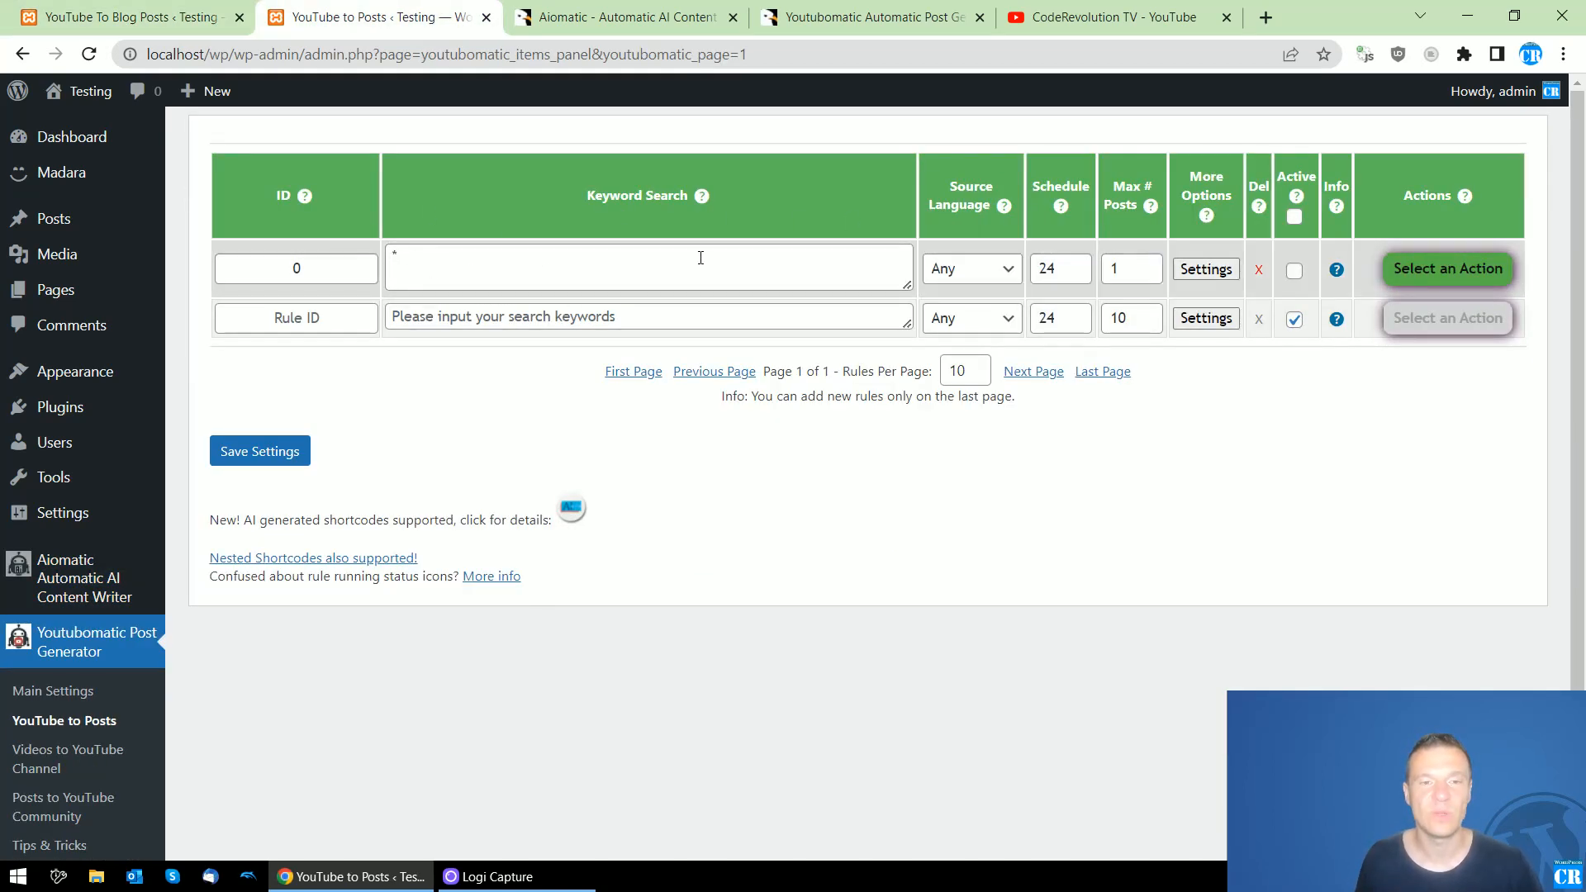
{"action": "left_click", "coordinate": [198, 7]}
{"action": "left_click", "coordinate": [371, 17]}
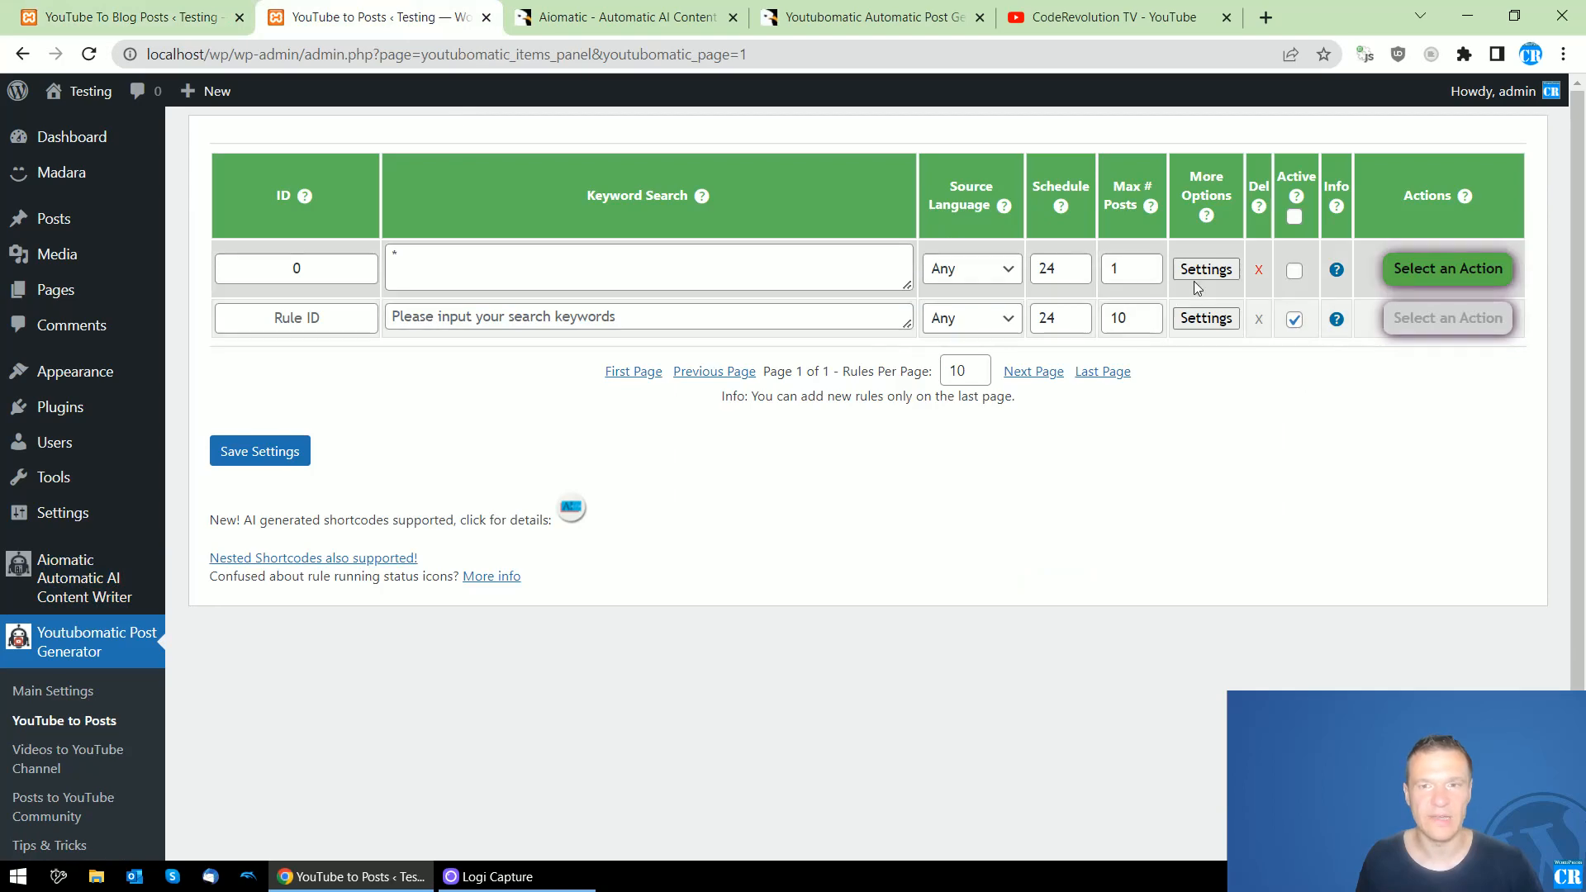
{"action": "left_click", "coordinate": [1195, 272]}
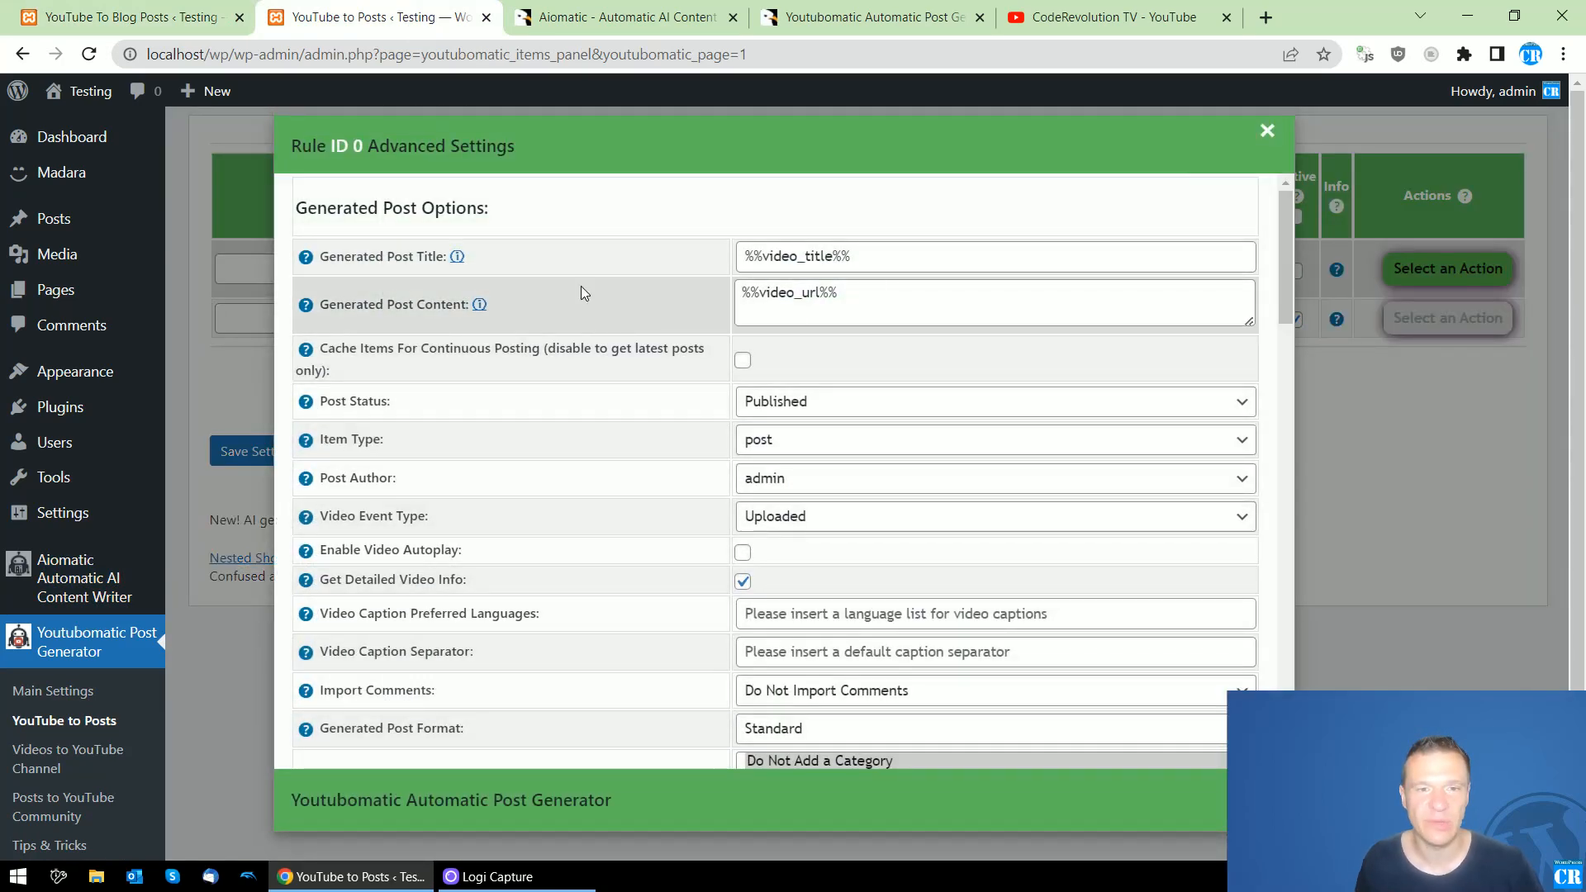
{"action": "triple_click", "coordinate": [763, 295]}
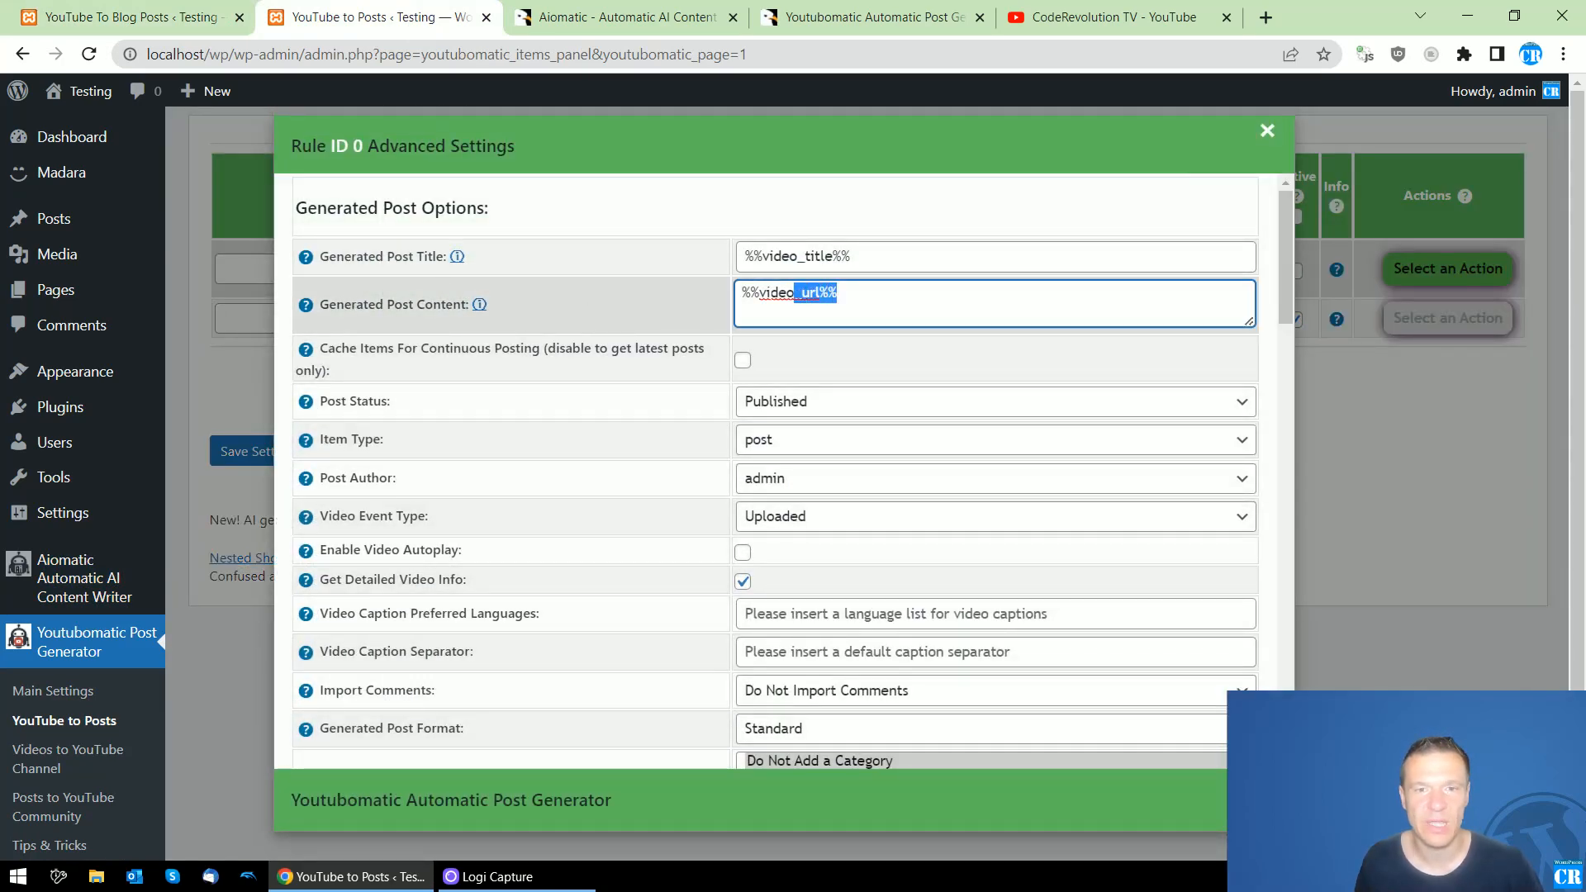
Return to the new Aiomatic YouTube To Blog Posts rule, check its advanced settings and save the rule
{"action": "left_click", "coordinate": [124, 16]}
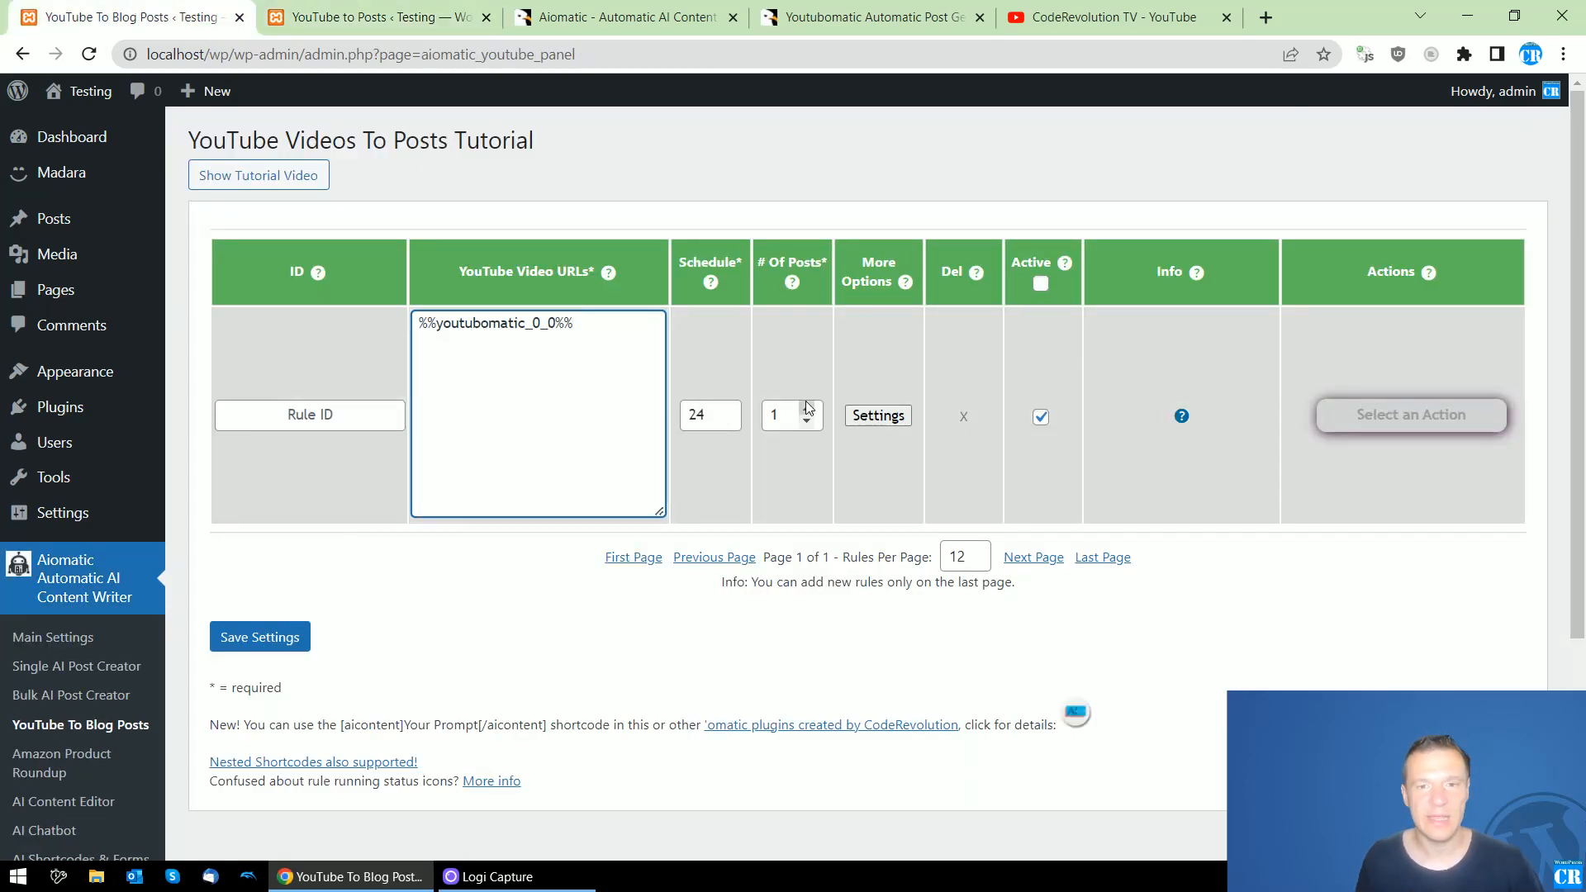
{"action": "left_click", "coordinate": [865, 416]}
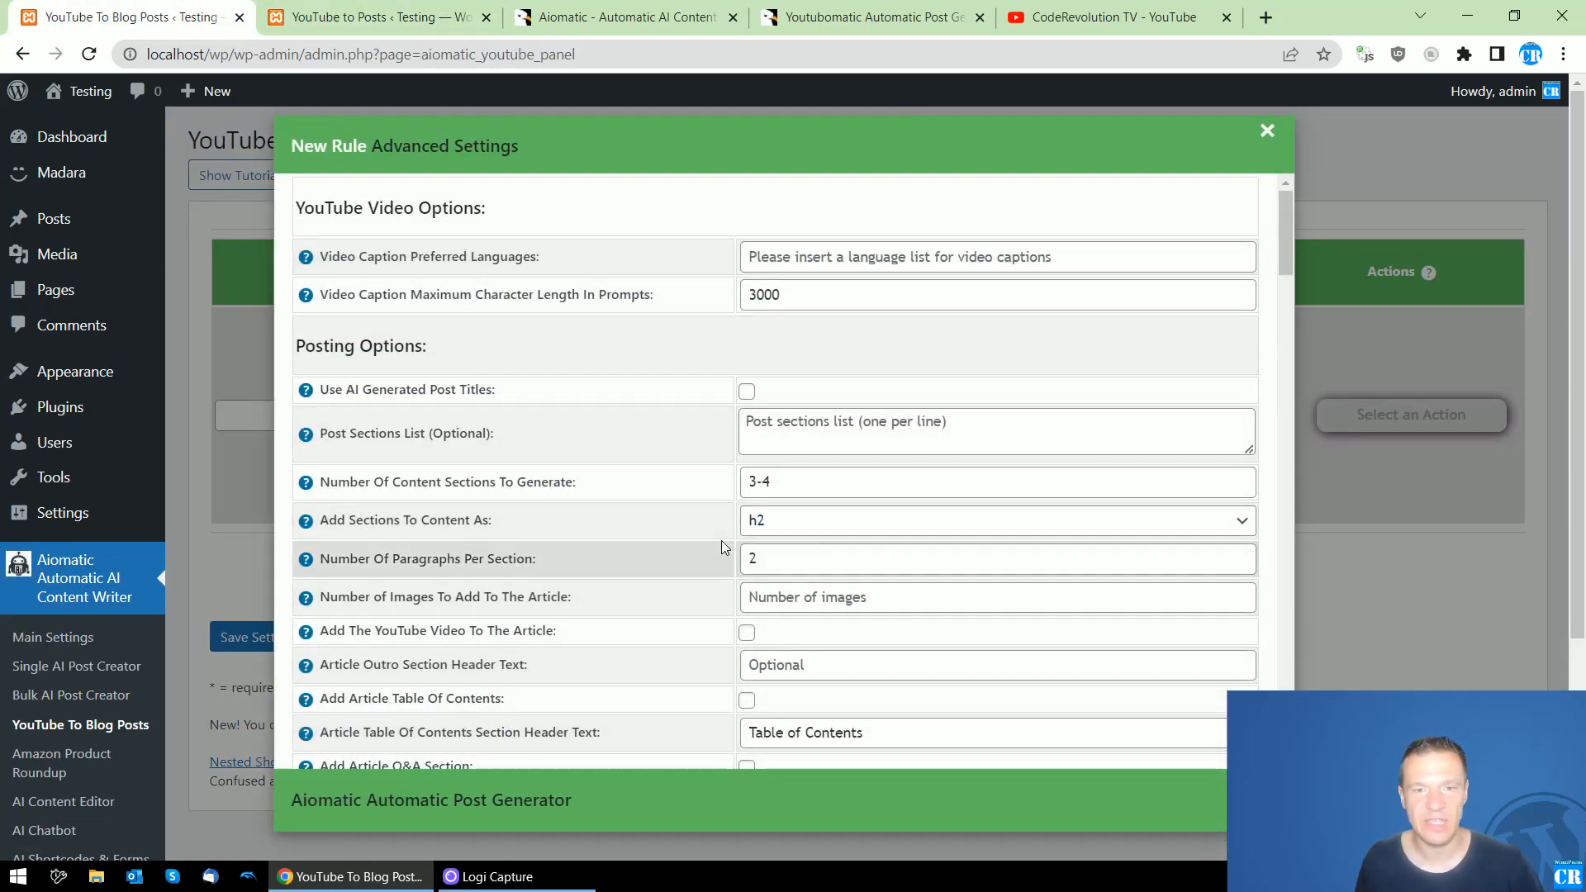
{"action": "left_click", "coordinate": [265, 637]}
{"action": "left_click", "coordinate": [254, 640]}
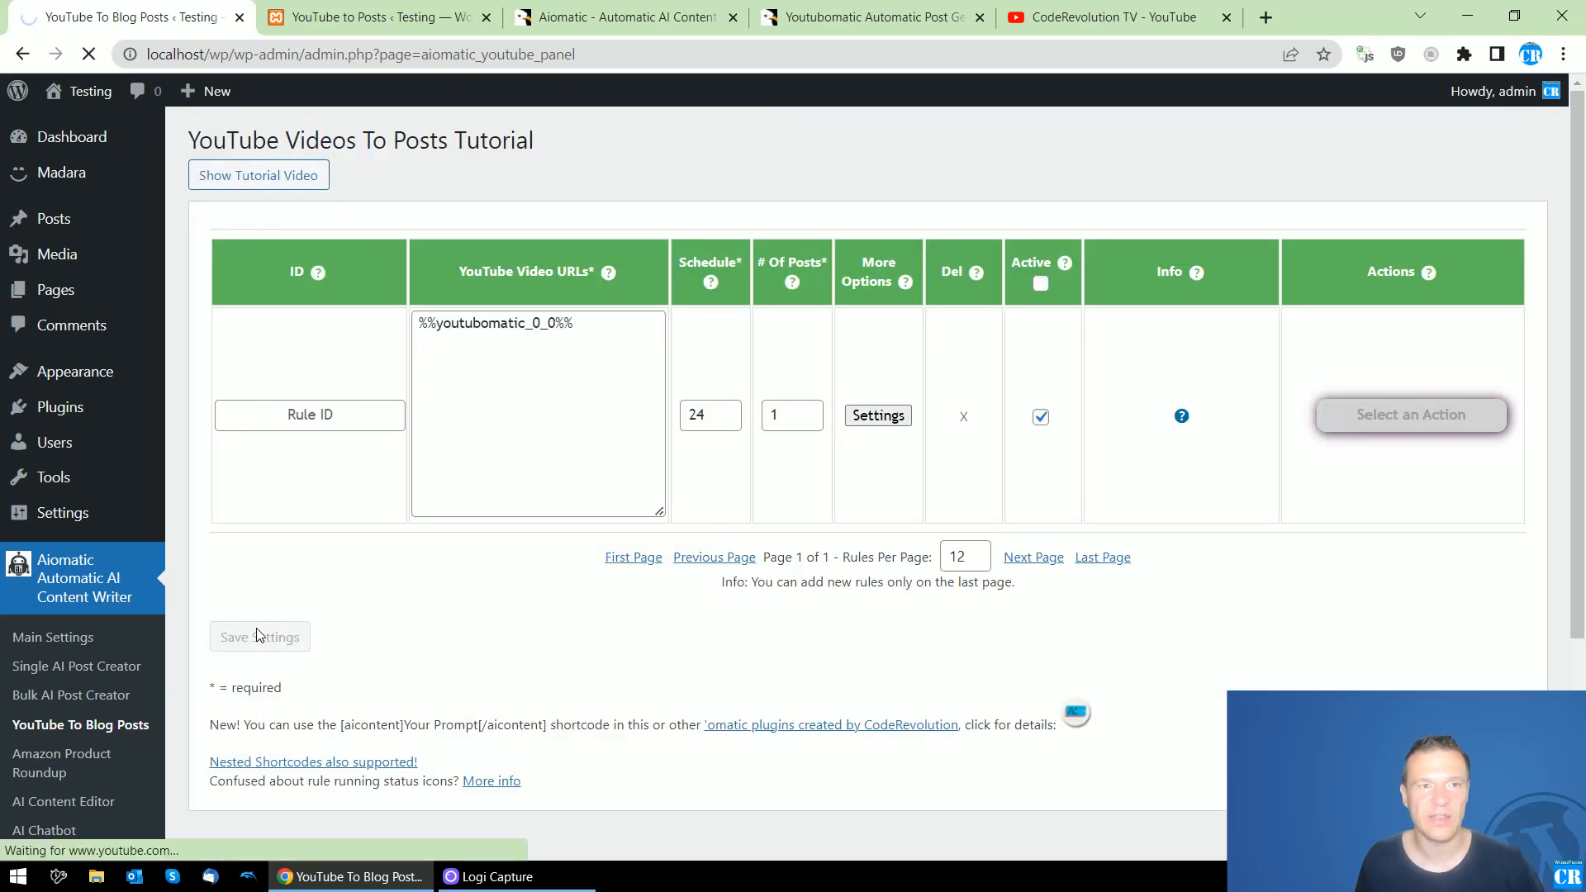
Open the site's front page in a separate tab to view the existing posts, and return to the Aiomatic rules
{"action": "mouse_move", "coordinate": [93, 96]}
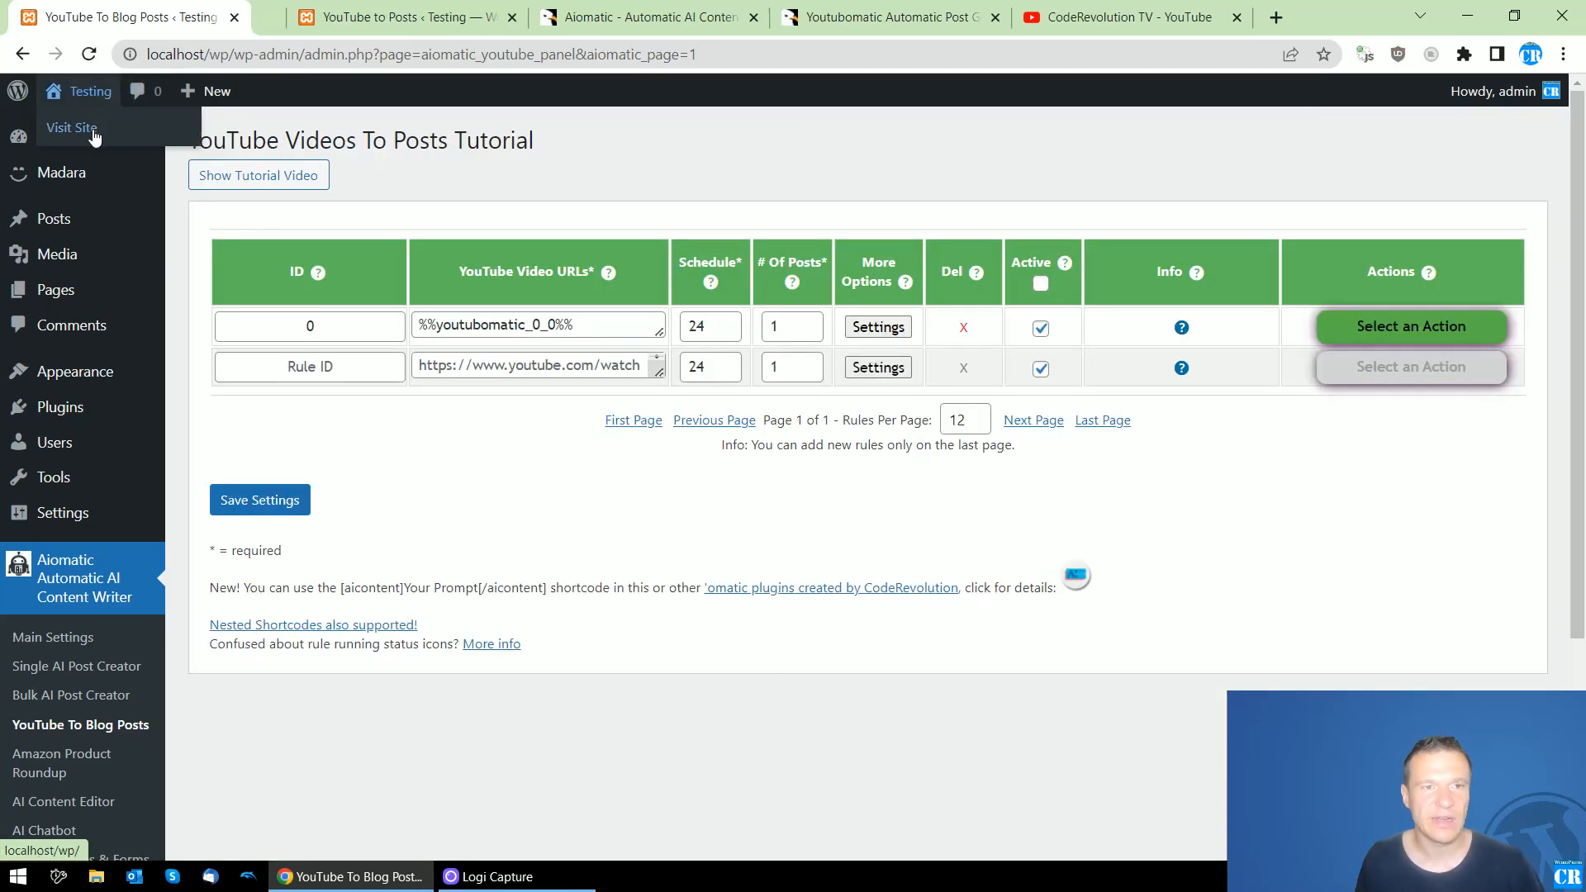
{"action": "left_click", "coordinate": [93, 131]}
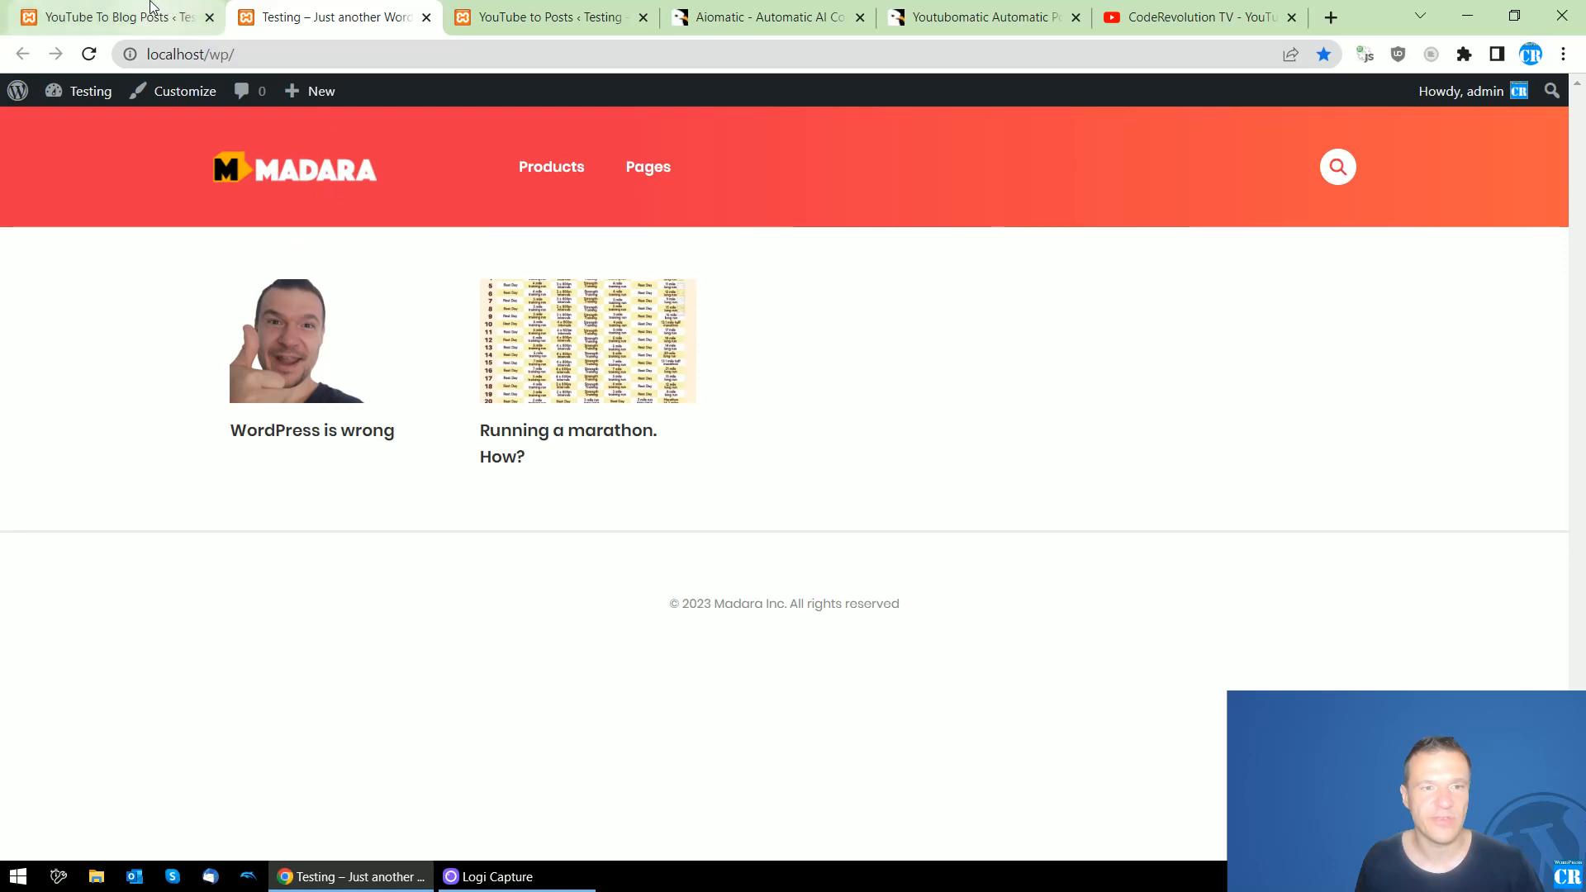
{"action": "left_click", "coordinate": [150, 3]}
Open the WordPress posts list in a separate tab and move all posts to the trash
{"action": "middle_click", "coordinate": [51, 218]}
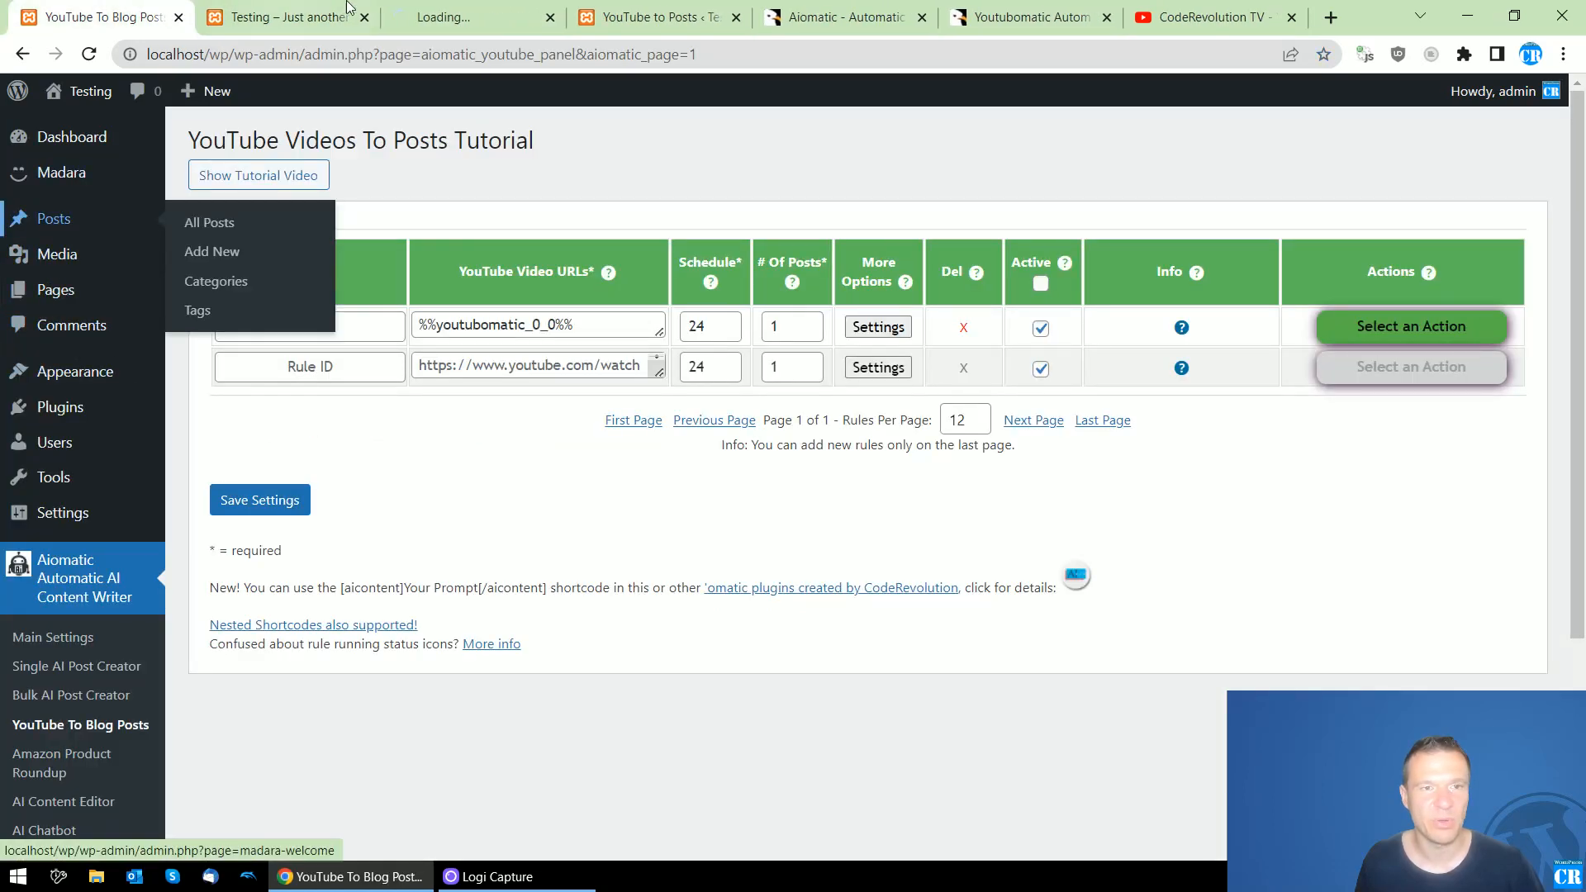
{"action": "left_click", "coordinate": [429, 17]}
{"action": "left_click", "coordinate": [208, 258]}
{"action": "left_click", "coordinate": [247, 217]}
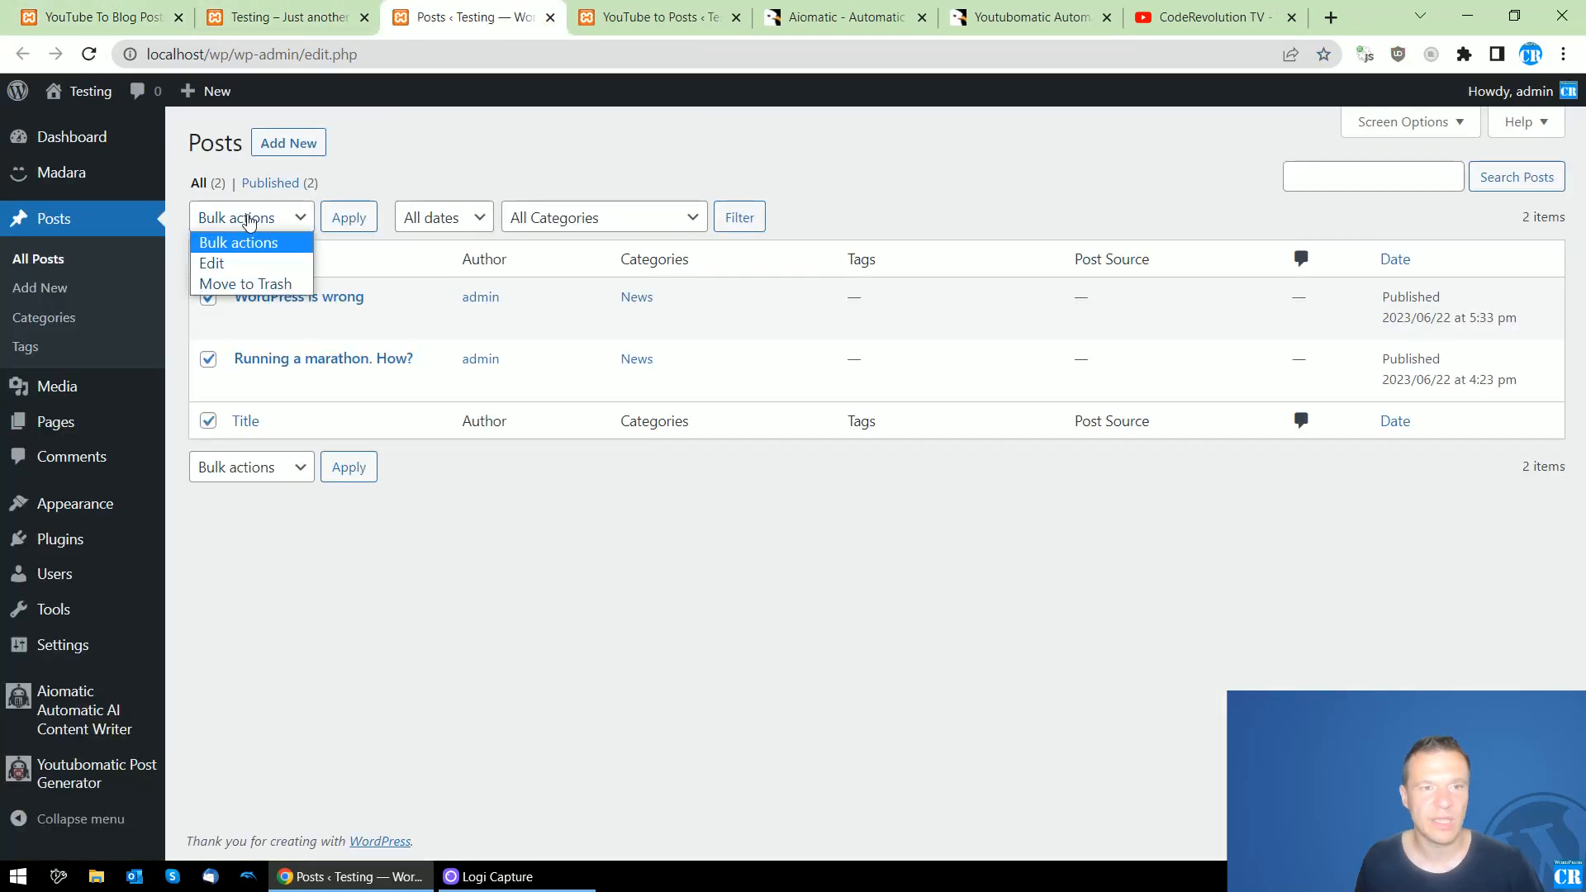
{"action": "left_click", "coordinate": [248, 284]}
{"action": "left_click", "coordinate": [336, 220]}
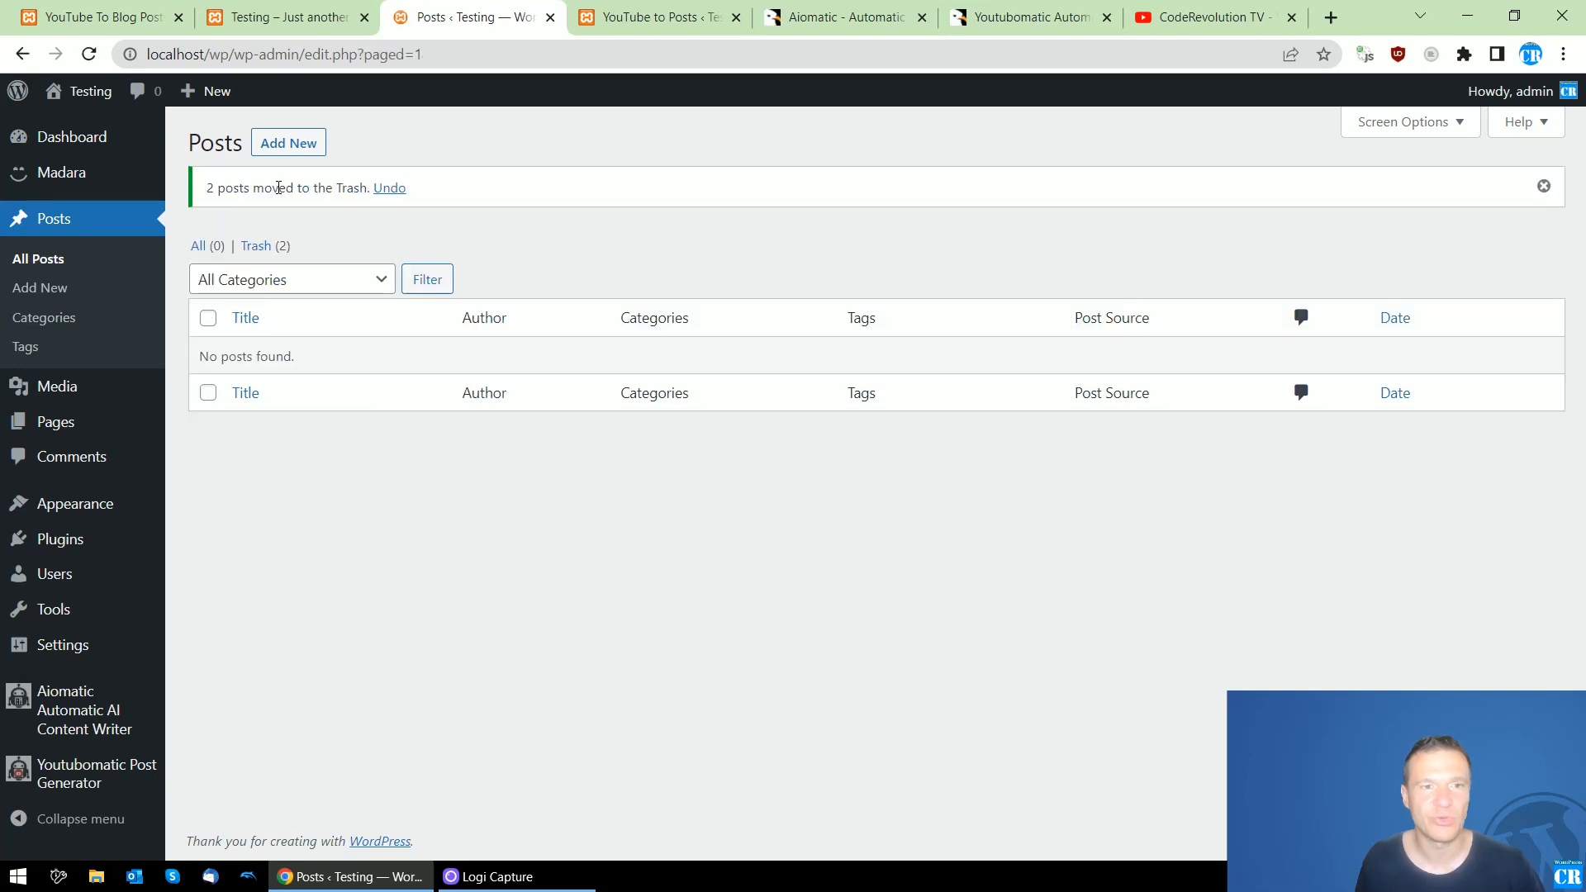
Permanently delete all trashed posts and reload the site's front page
{"action": "left_click", "coordinate": [259, 246]}
{"action": "left_click", "coordinate": [208, 258]}
{"action": "left_click", "coordinate": [247, 217]}
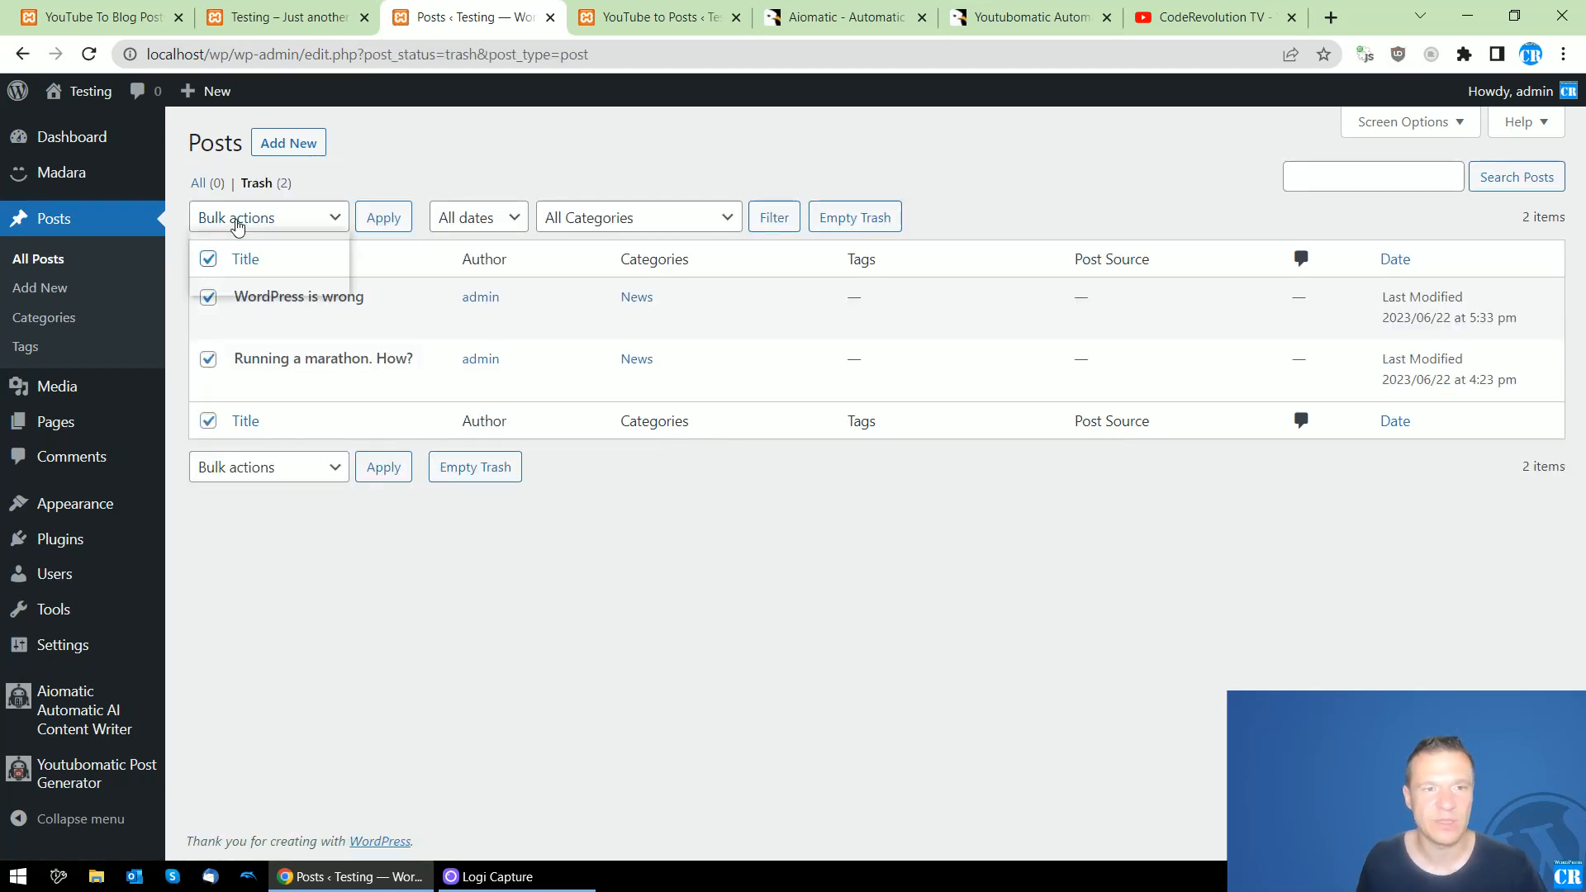
{"action": "left_click", "coordinate": [244, 284]}
{"action": "left_click", "coordinate": [382, 217]}
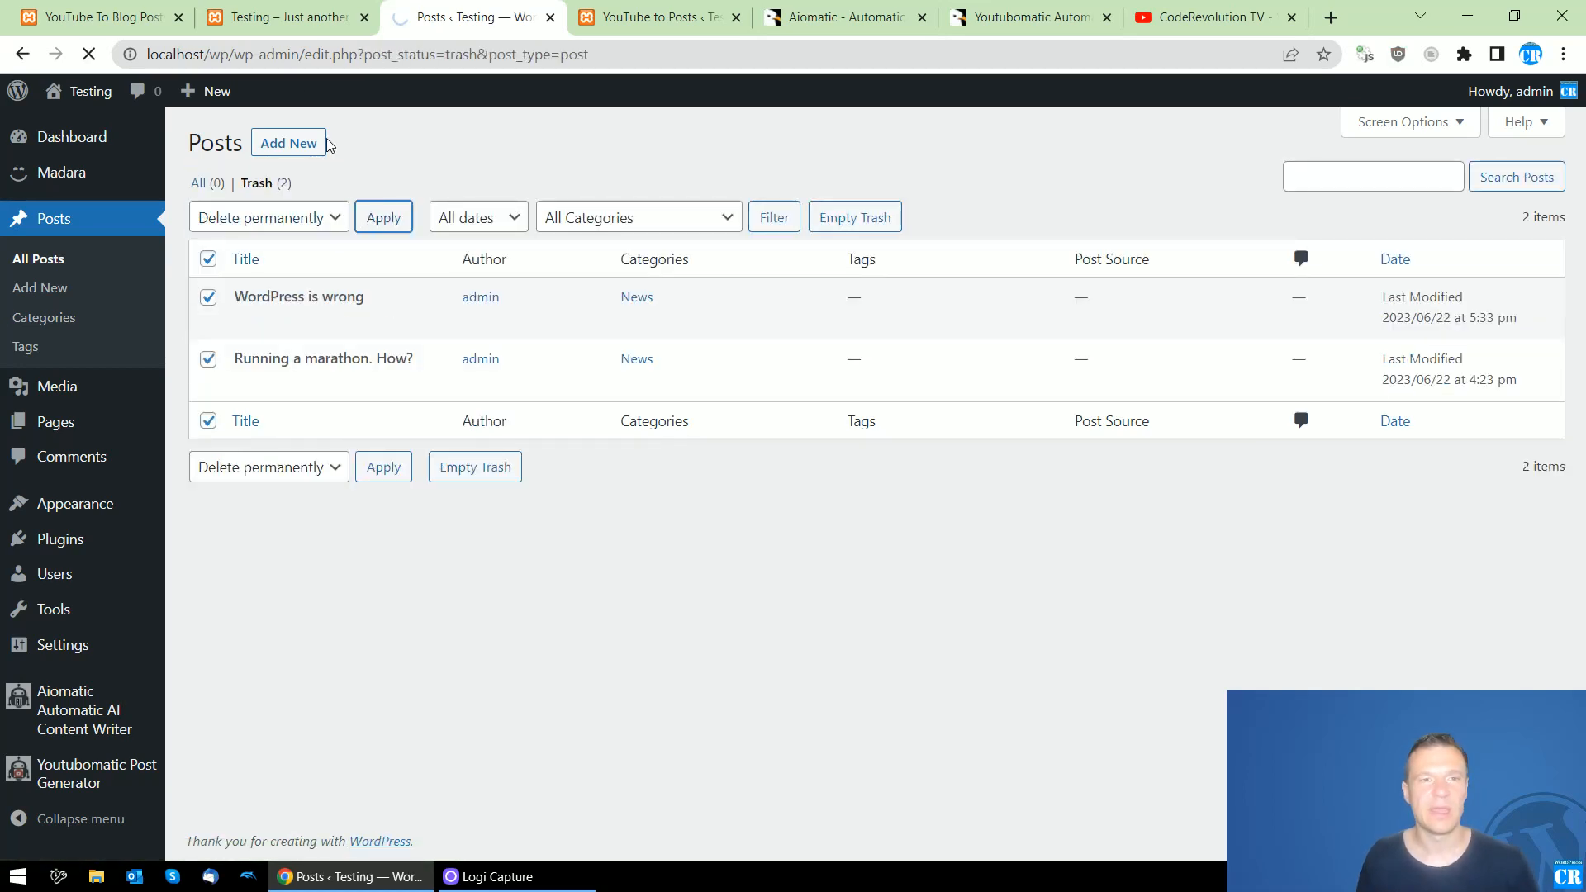
{"action": "left_click", "coordinate": [248, 17]}
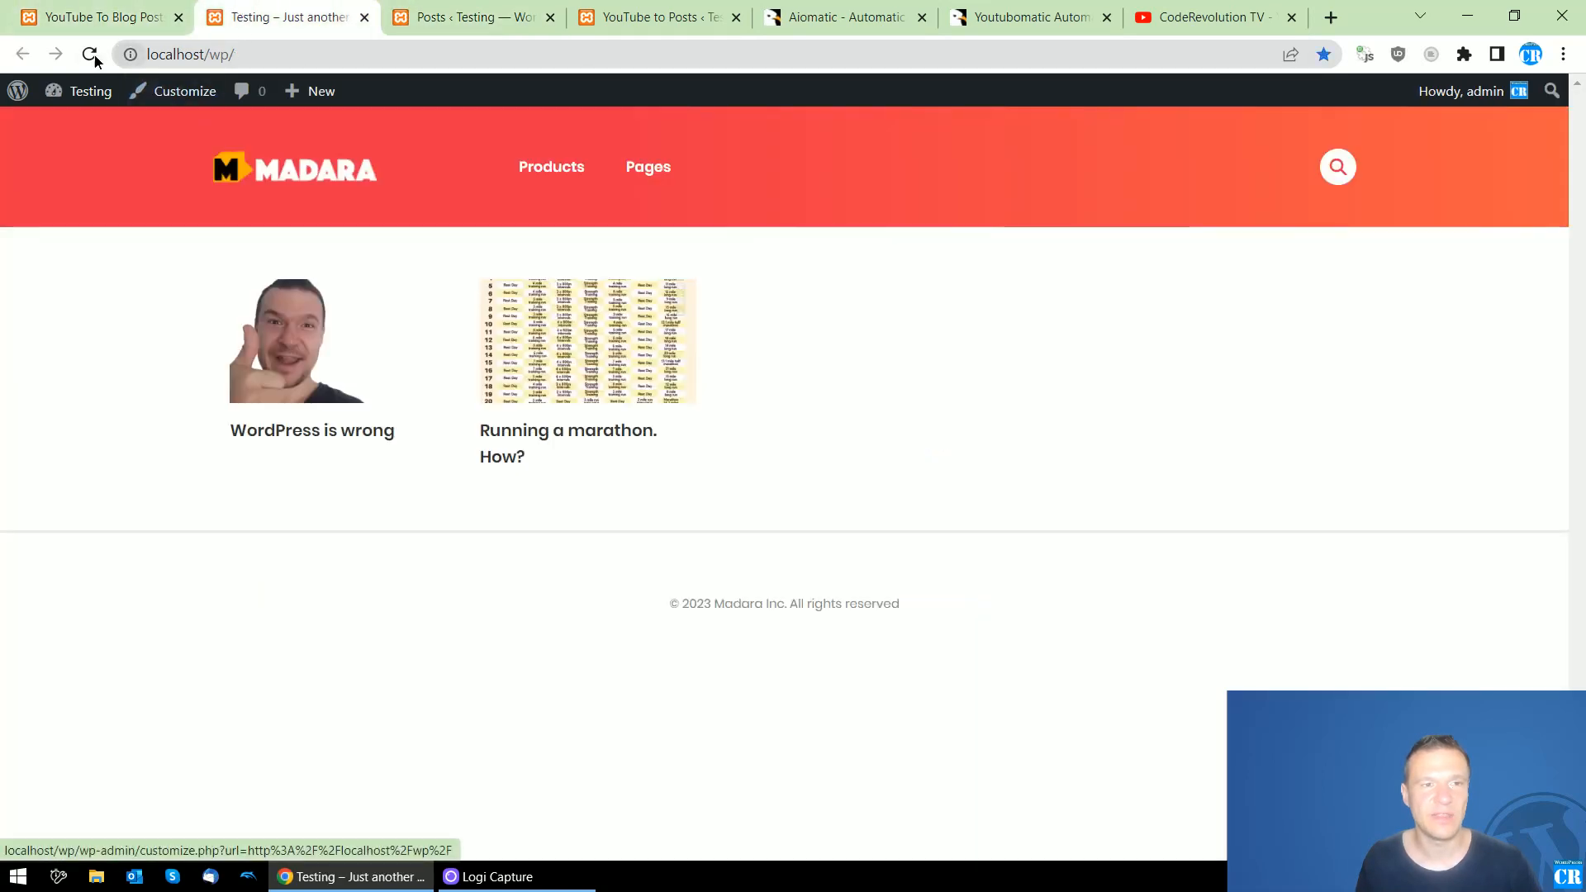
{"action": "left_click", "coordinate": [88, 54]}
Run rule 0 of the Aiomatic YouTube To Blog Posts rules and confirm the run
{"action": "left_click", "coordinate": [124, 17]}
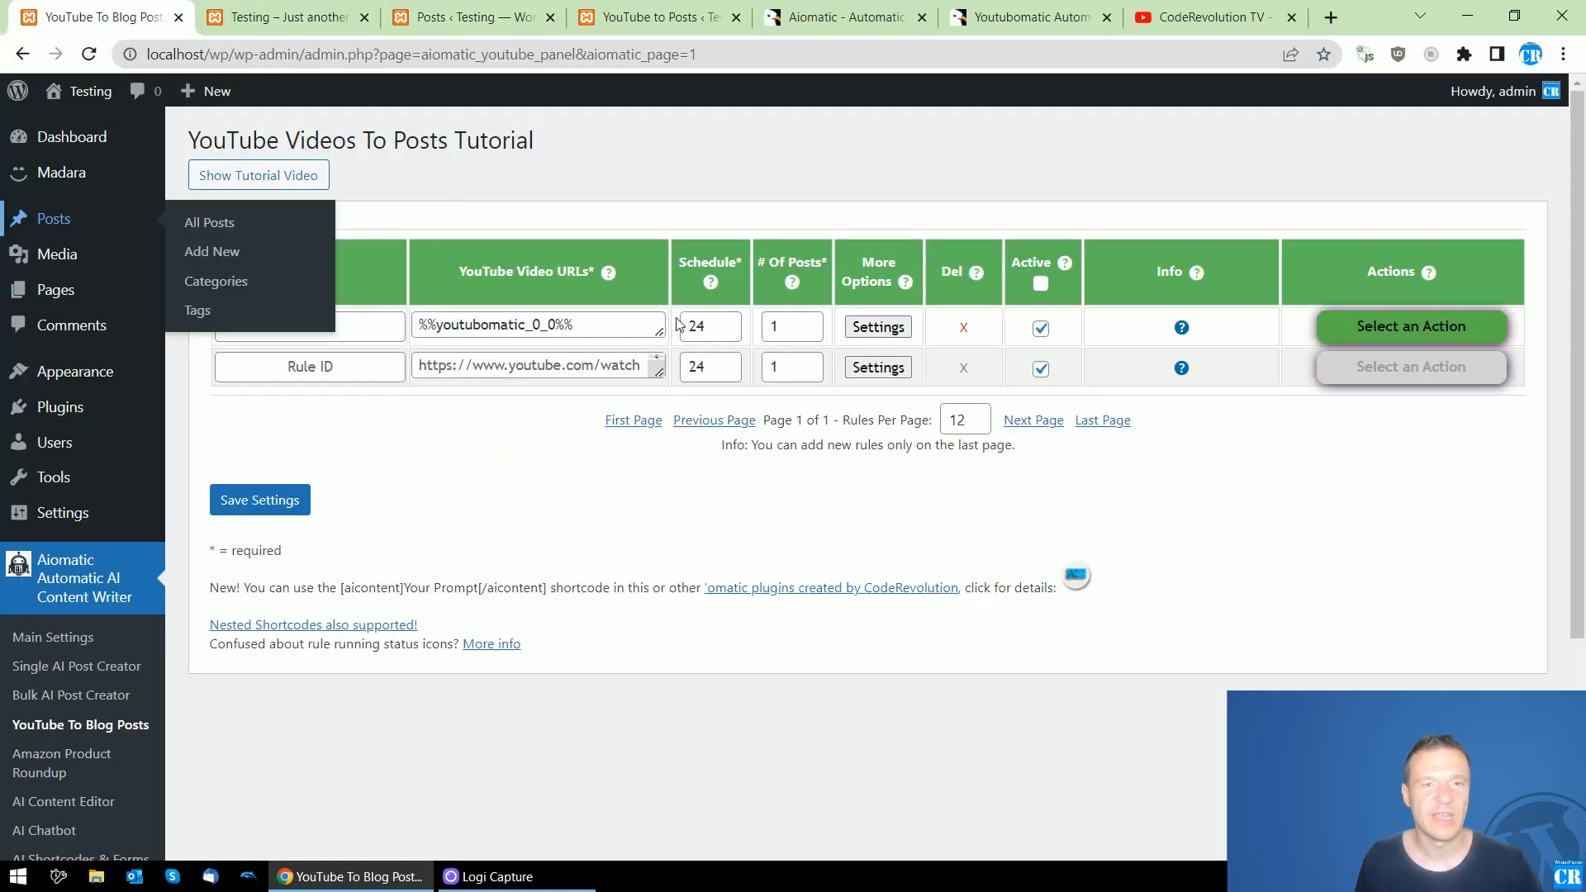
{"action": "left_click", "coordinate": [1358, 326]}
{"action": "left_click", "coordinate": [1387, 369]}
{"action": "left_click", "coordinate": [892, 170]}
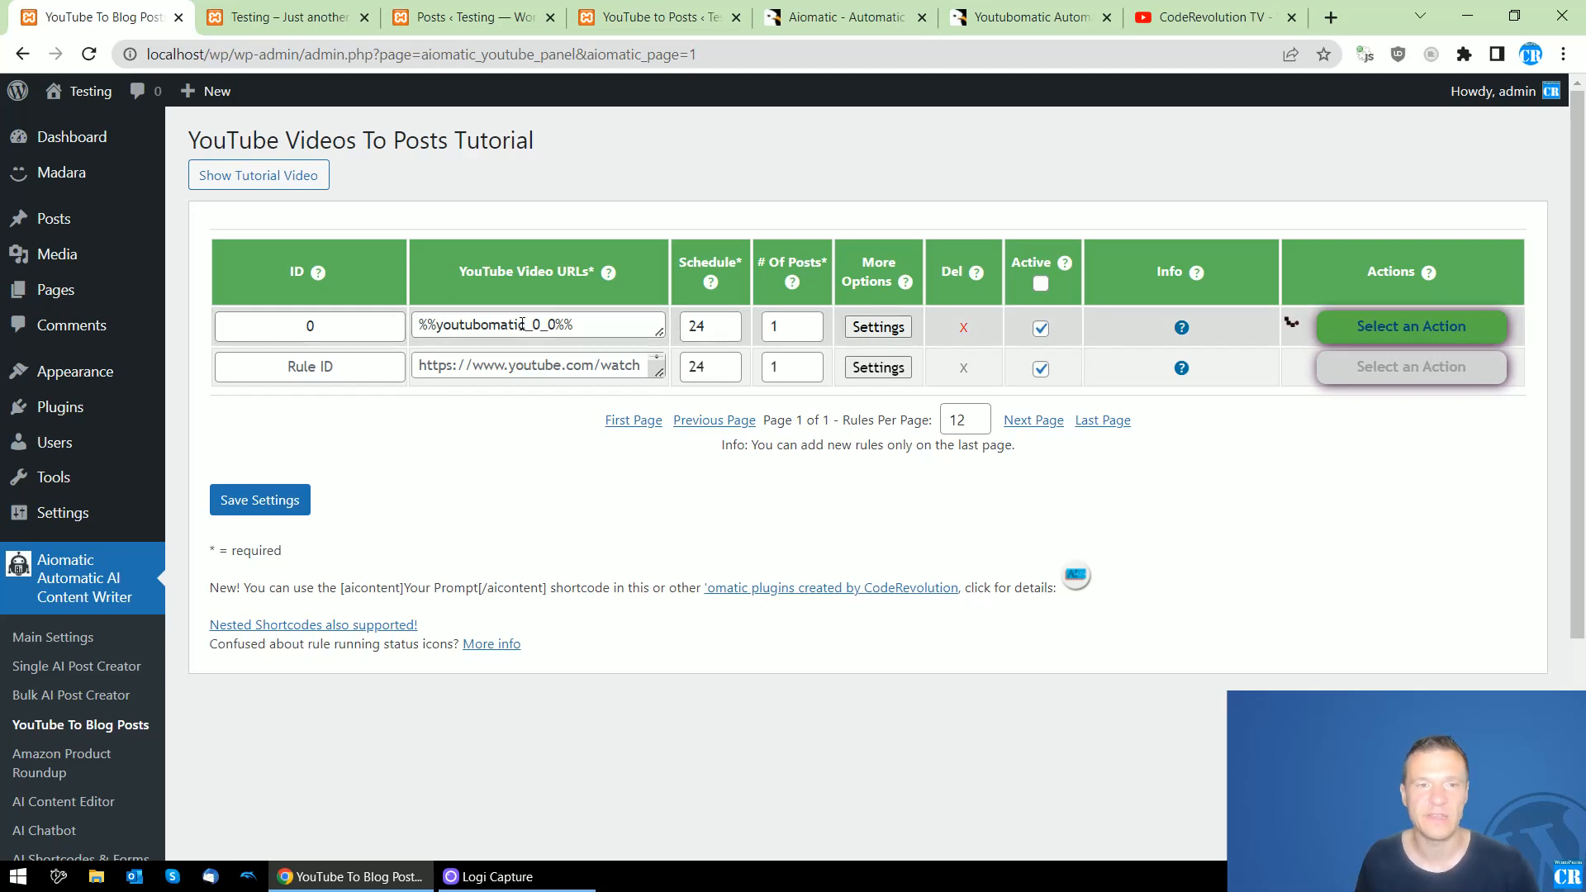
Open Aiomatic's activity logs in a separate tab and examine the model and section heading in the latest OpenAI call
{"action": "scroll", "coordinate": [522, 324], "scroll_direction": "down", "scroll_amount": 4}
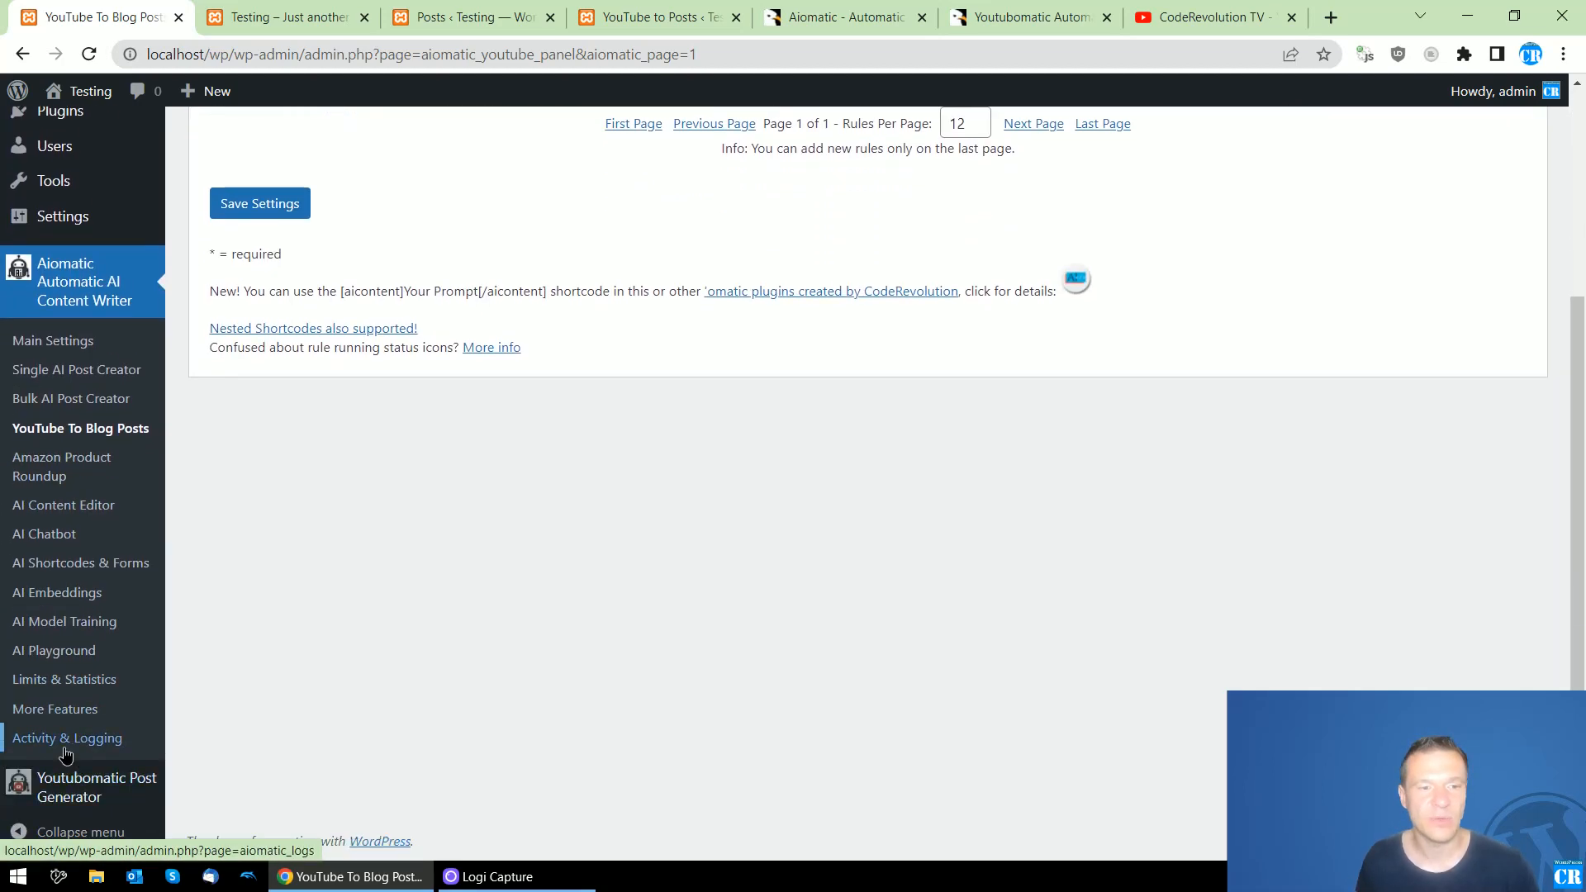
{"action": "middle_click", "coordinate": [66, 754]}
{"action": "scroll", "coordinate": [510, 588], "scroll_direction": "up", "scroll_amount": 5}
{"action": "left_click", "coordinate": [578, 16]}
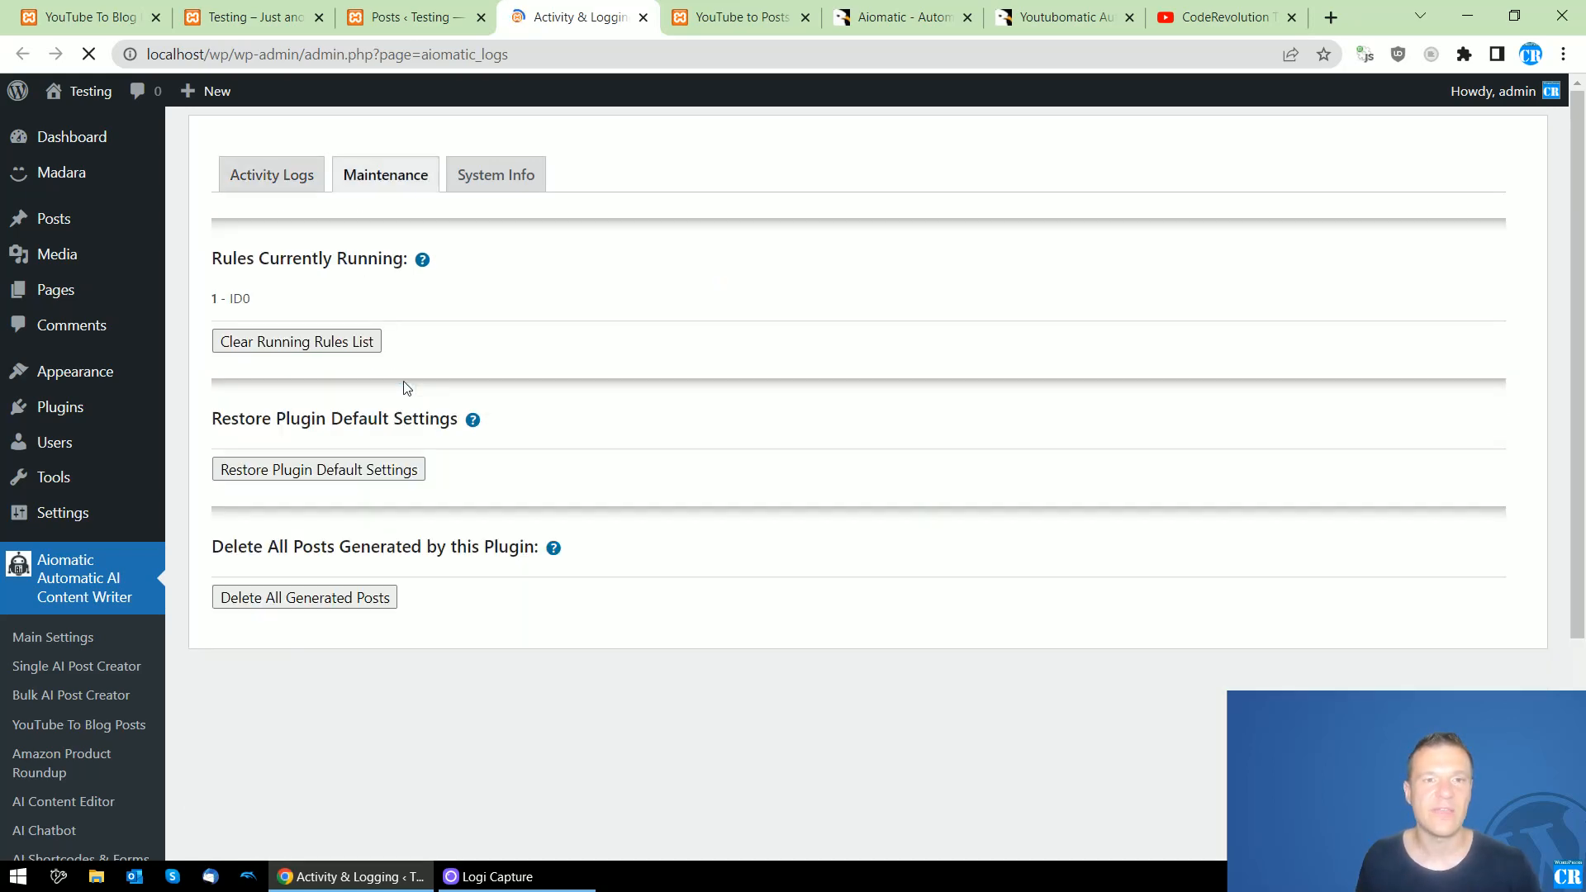
{"action": "left_click", "coordinate": [269, 178]}
{"action": "scroll", "coordinate": [460, 584], "scroll_direction": "down", "scroll_amount": 15}
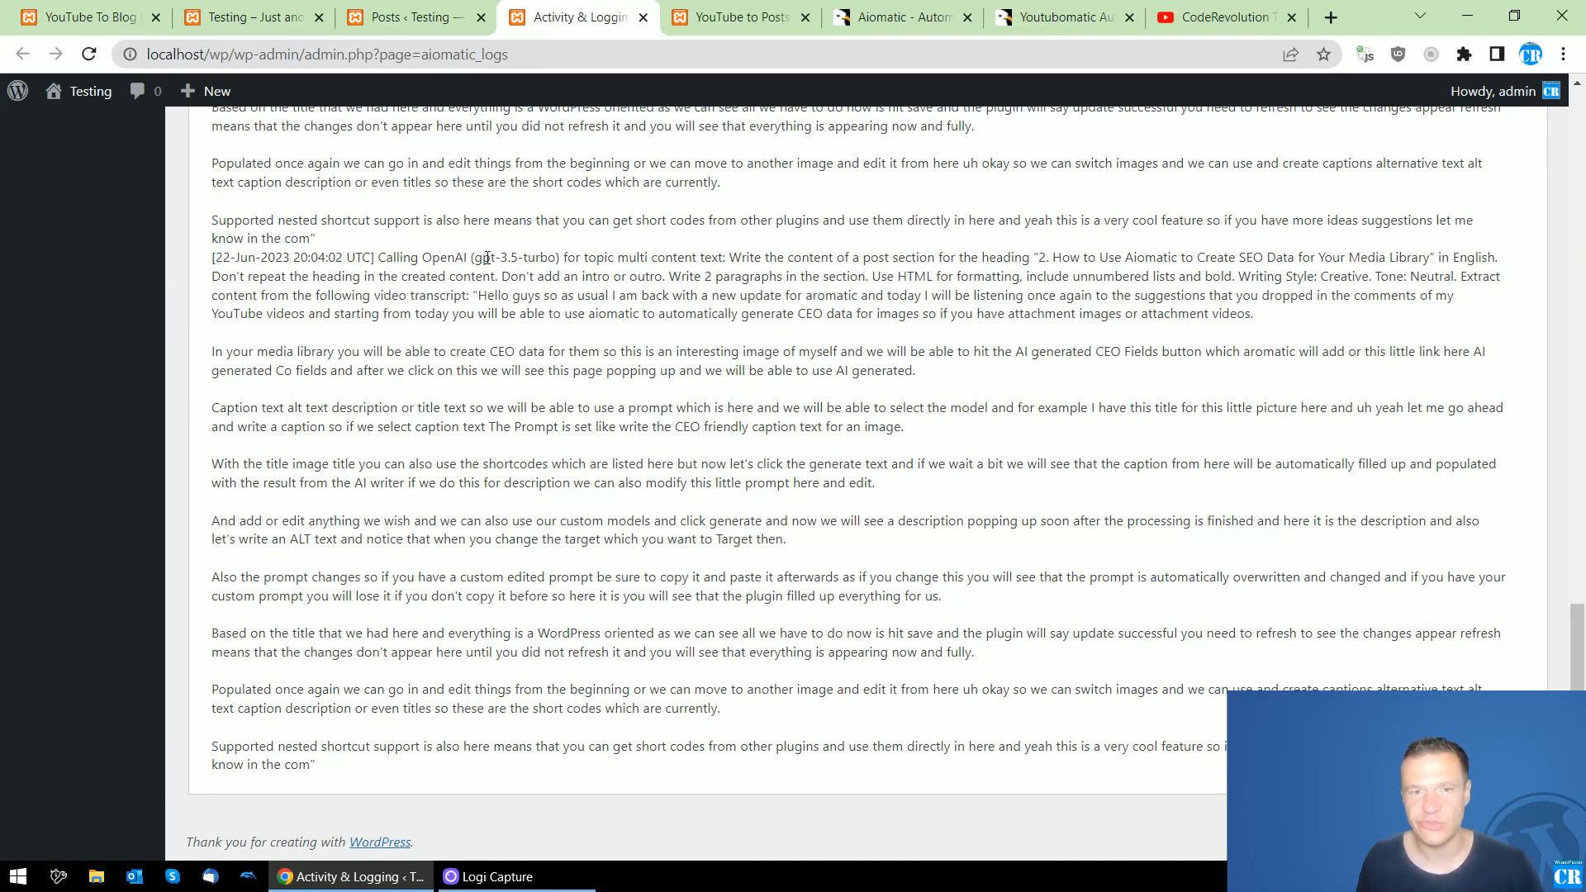
{"action": "left_click_drag", "start_coordinate": [483, 257], "coordinate": [556, 258]}
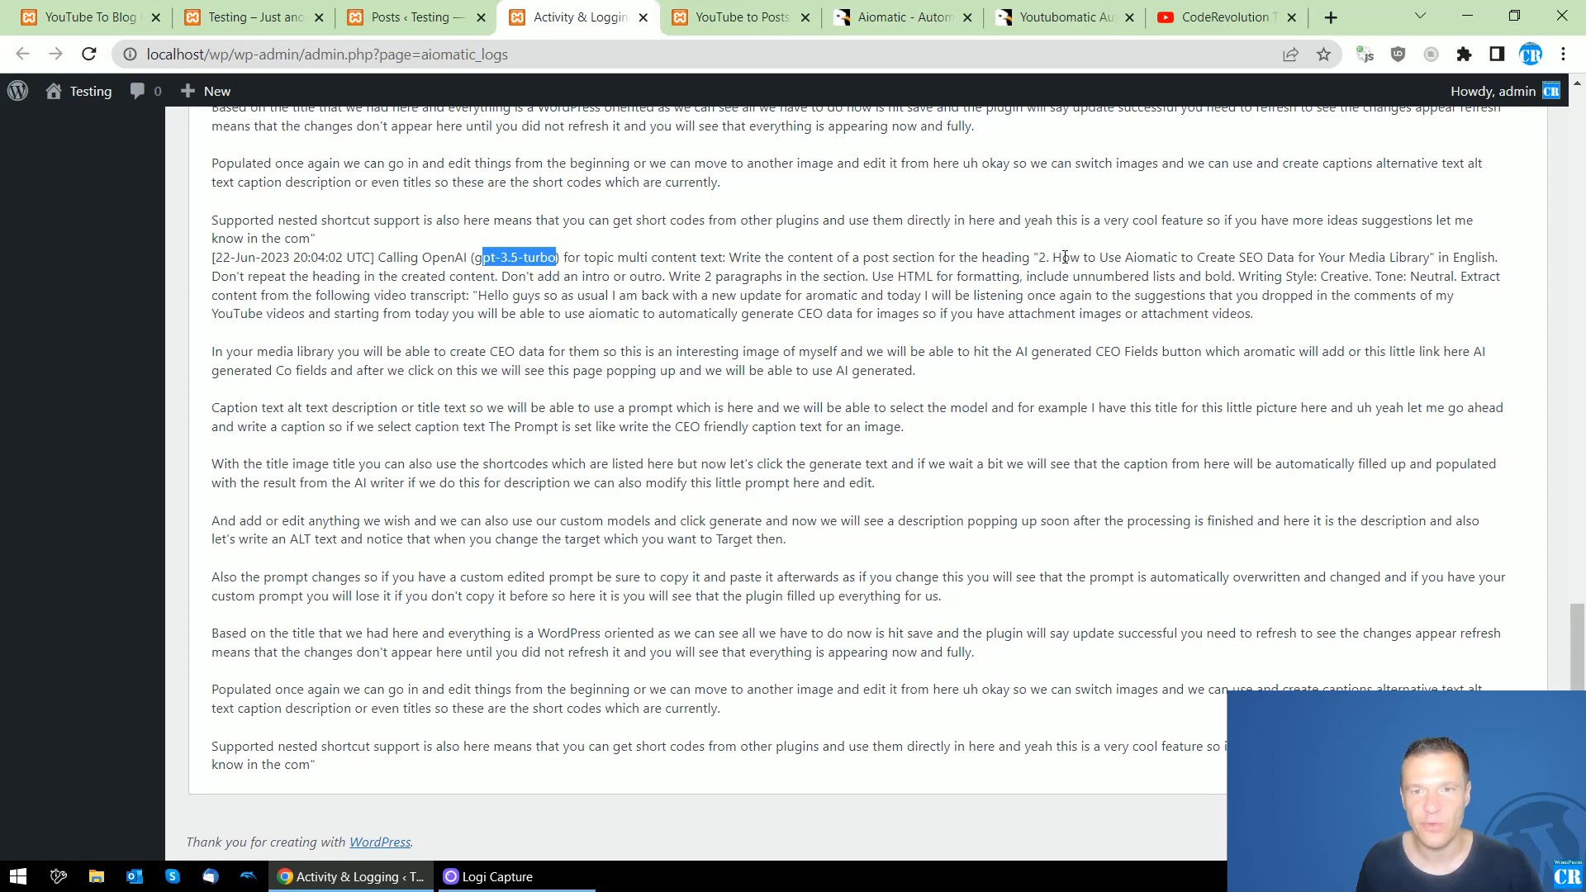
{"action": "left_click_drag", "start_coordinate": [1053, 257], "coordinate": [1422, 257]}
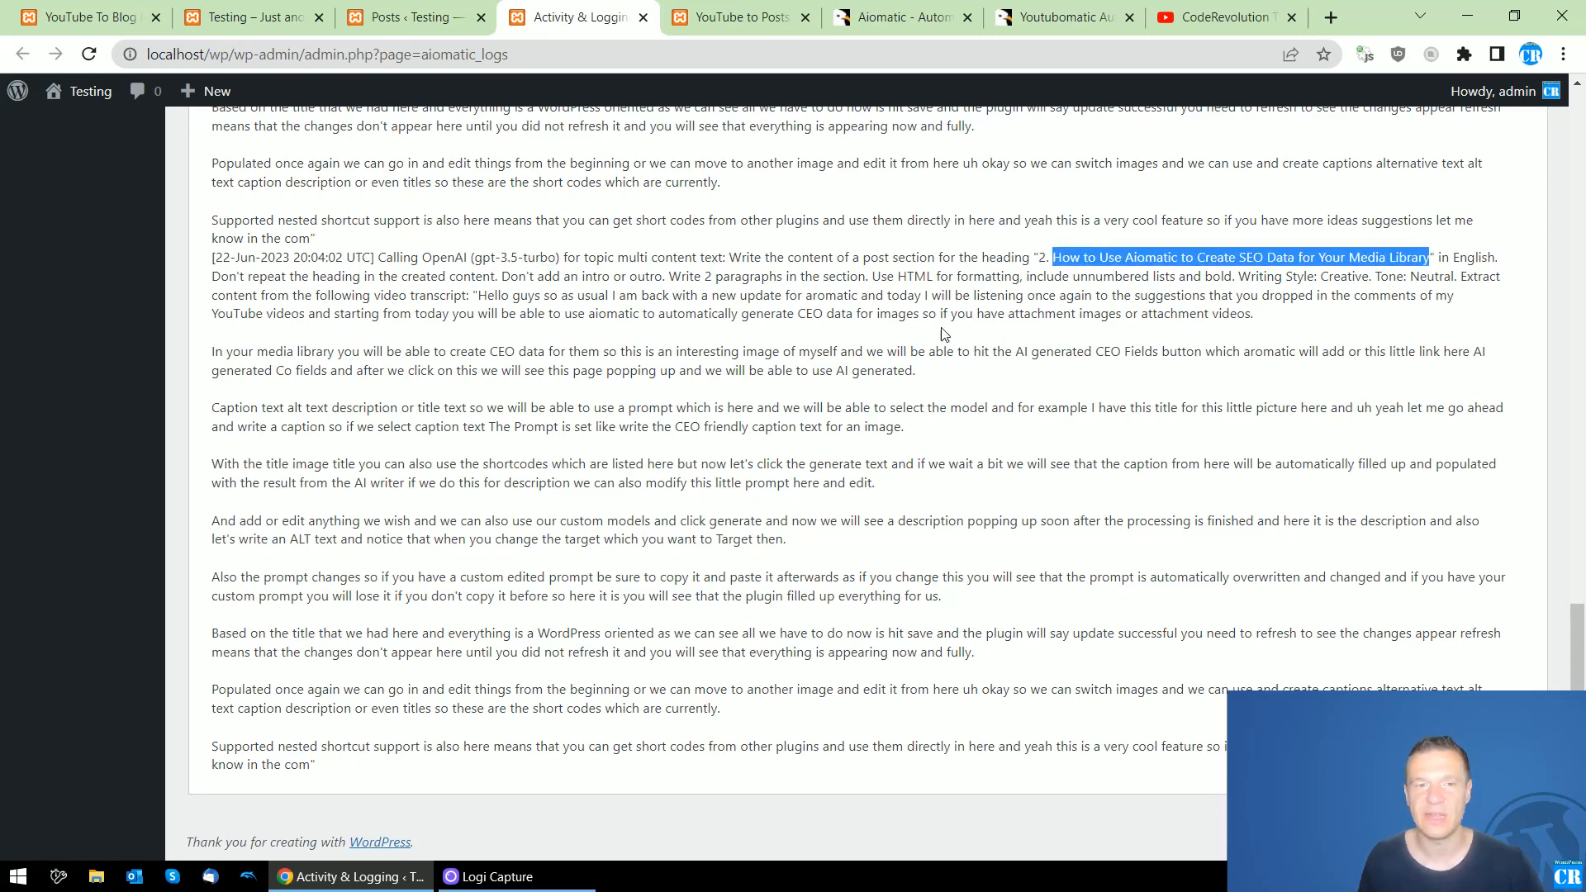
Compare the latest videos on the CodeRevolution TV YouTube channel with the running status of Aiomatic rule 0
{"action": "left_click", "coordinate": [1214, 18]}
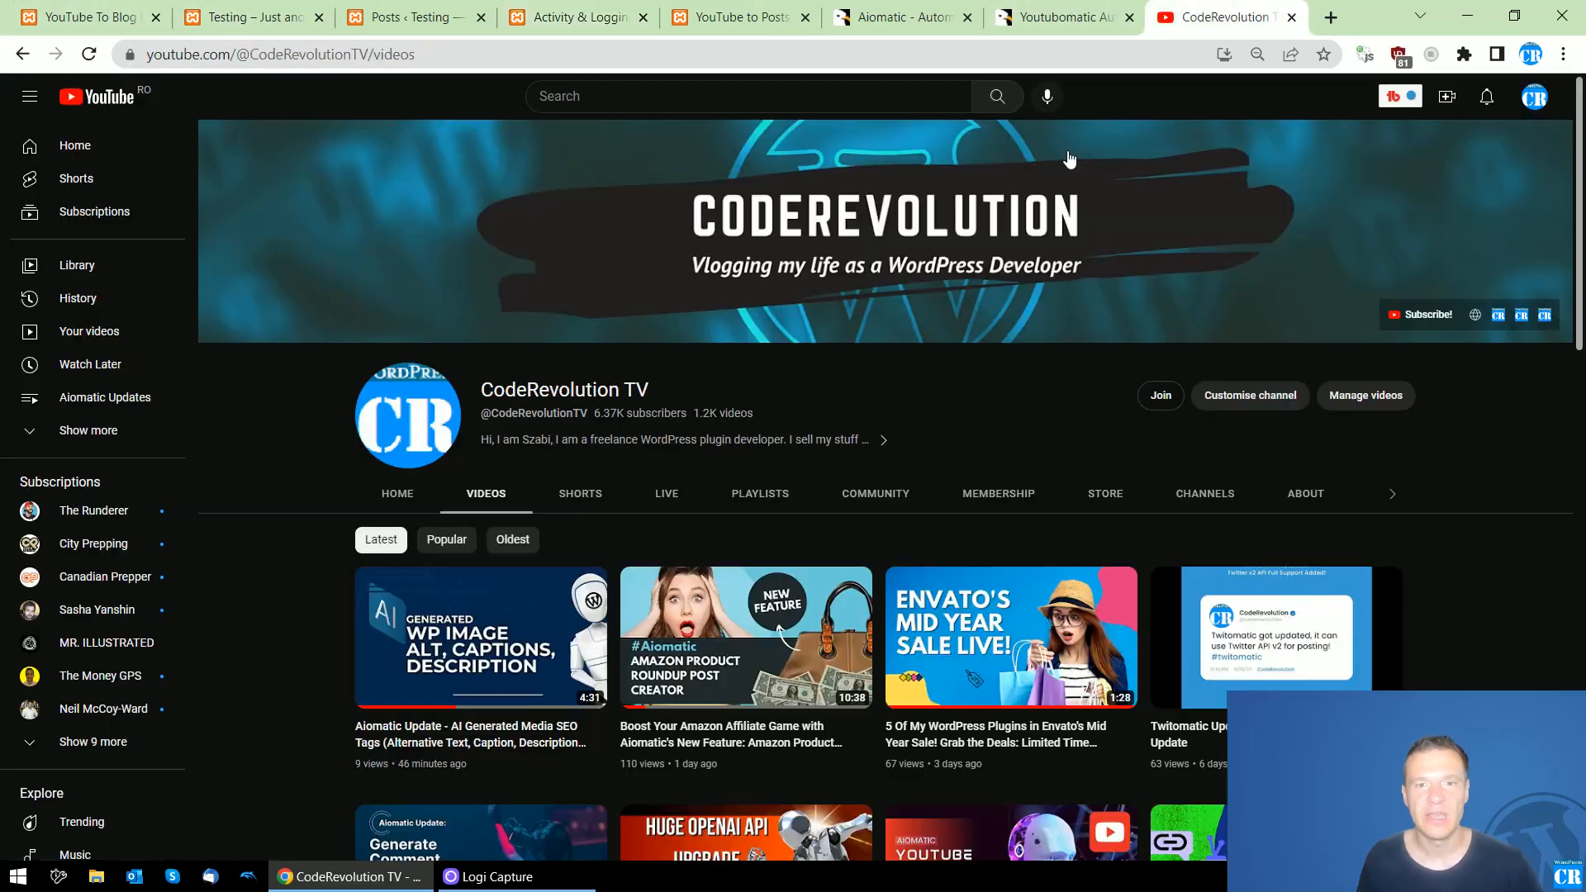
{"action": "left_click", "coordinate": [83, 18]}
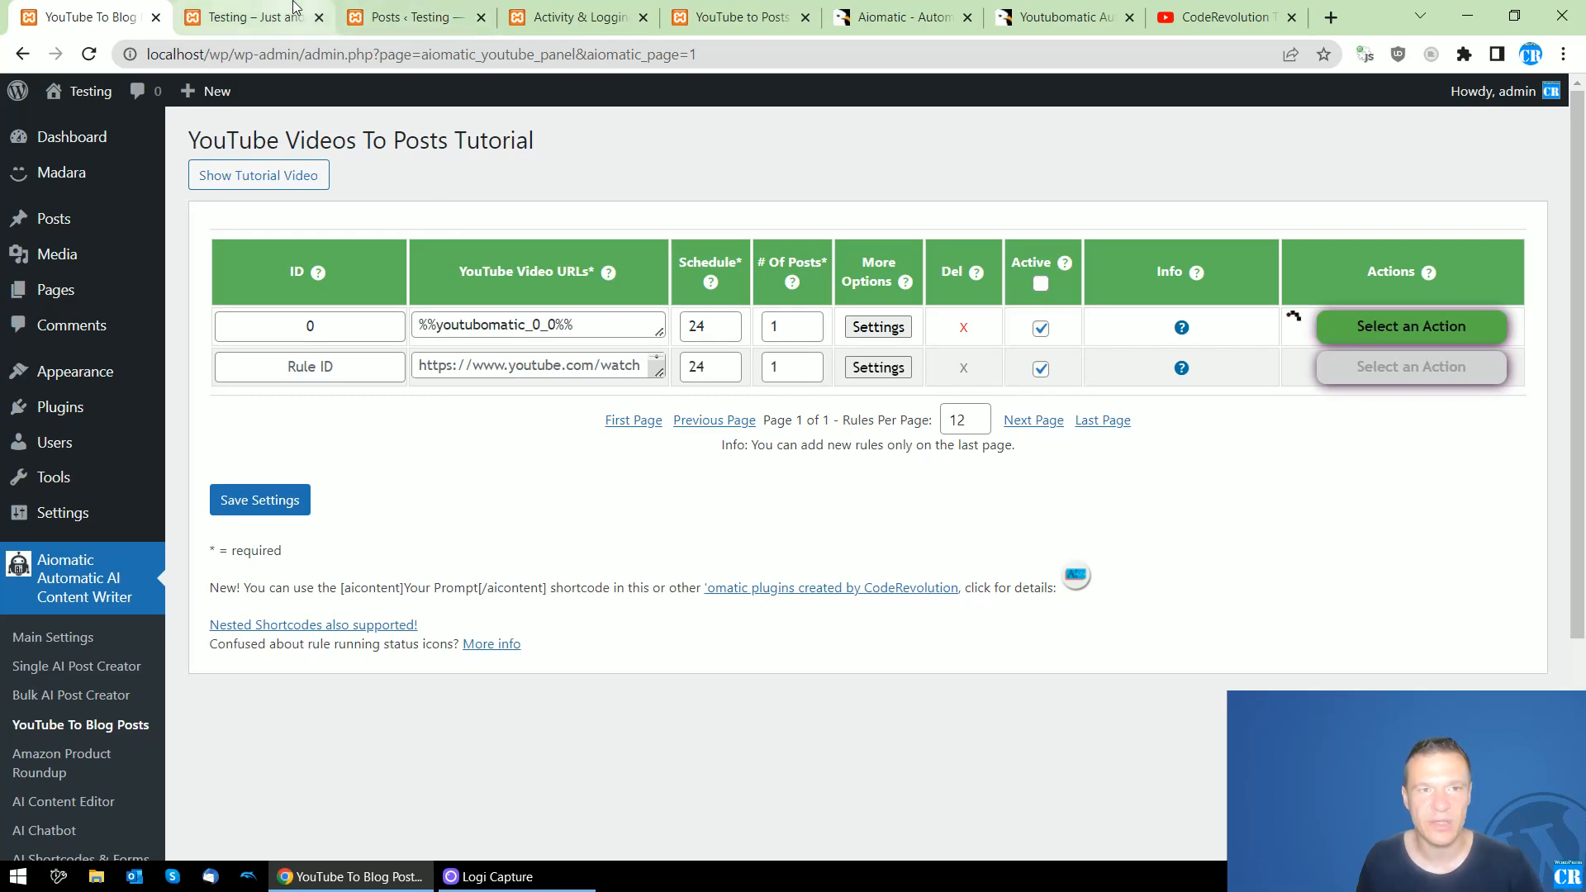
{"action": "left_click", "coordinate": [279, 10]}
{"action": "left_click", "coordinate": [99, 17]}
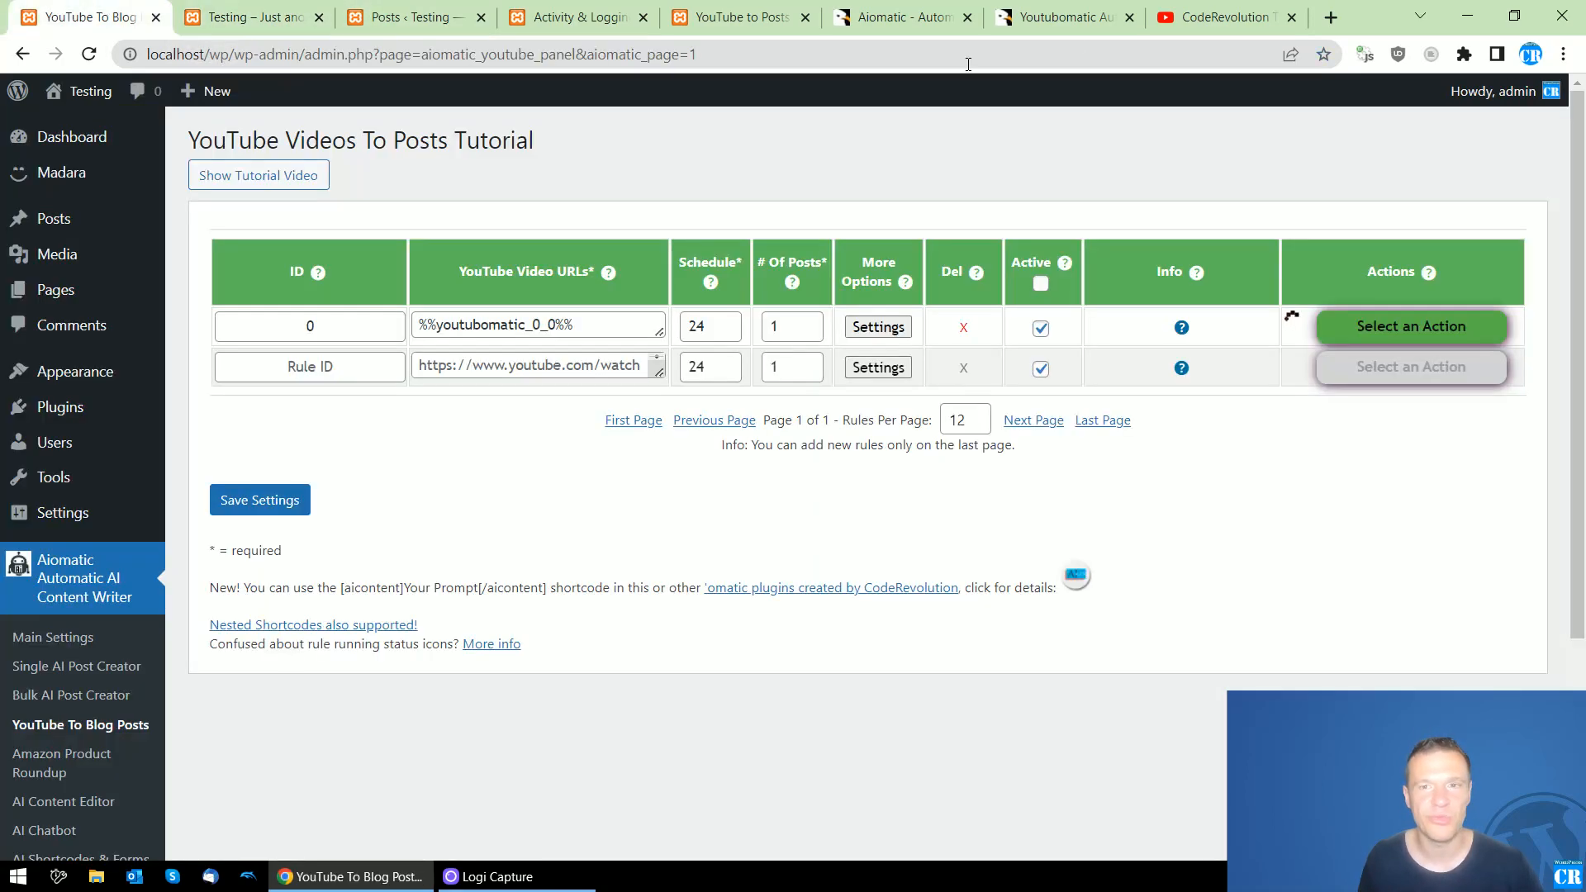
{"action": "left_click", "coordinate": [1210, 17]}
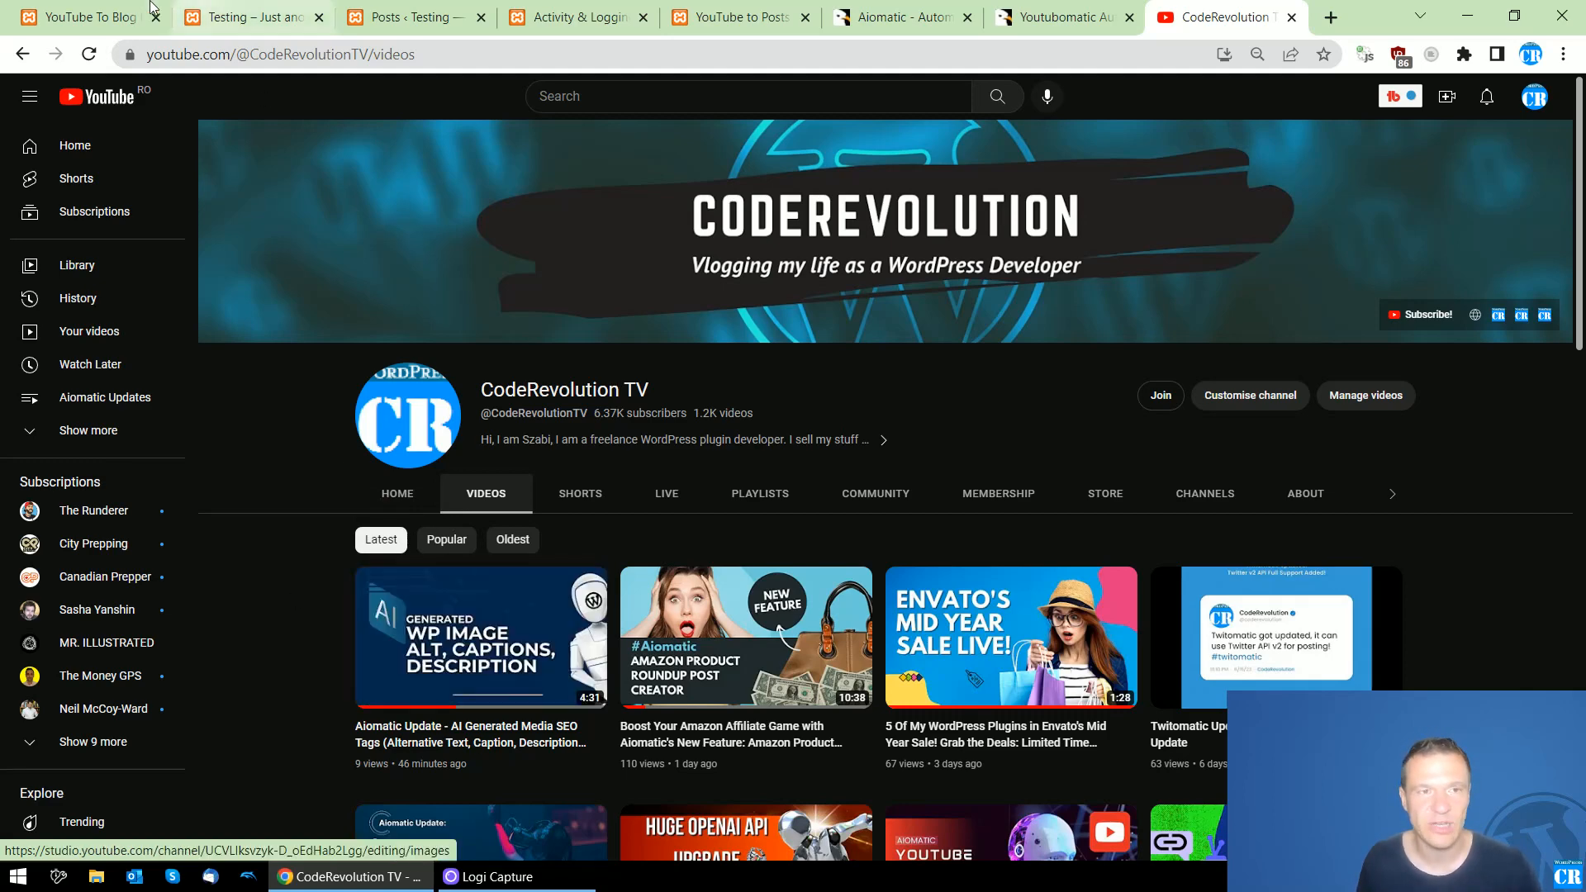
{"action": "left_click", "coordinate": [91, 17]}
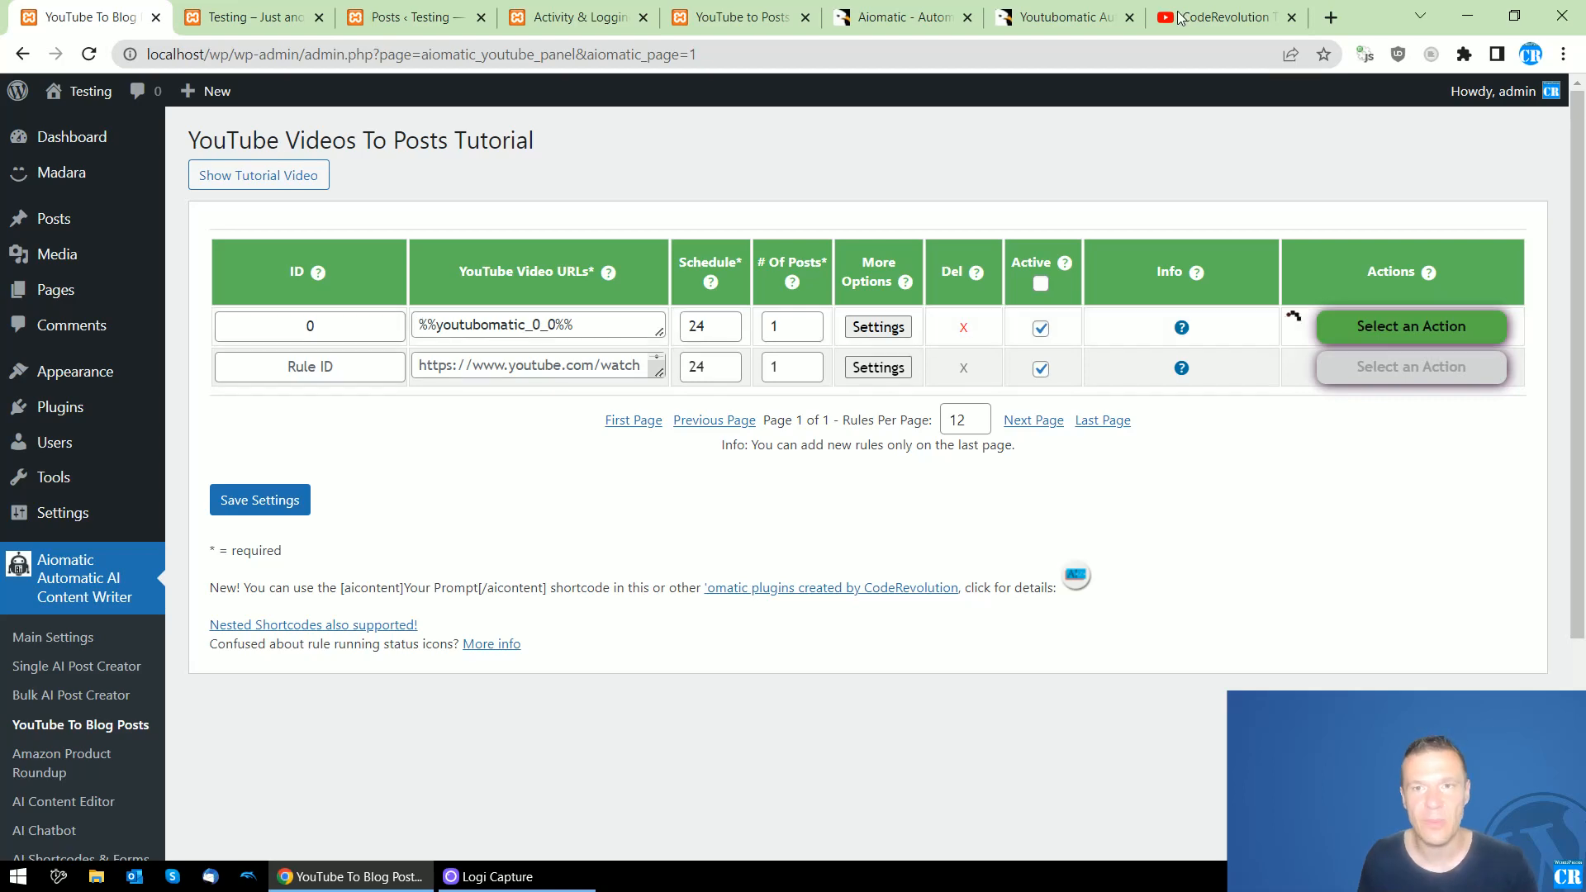
{"action": "left_click", "coordinate": [1222, 18]}
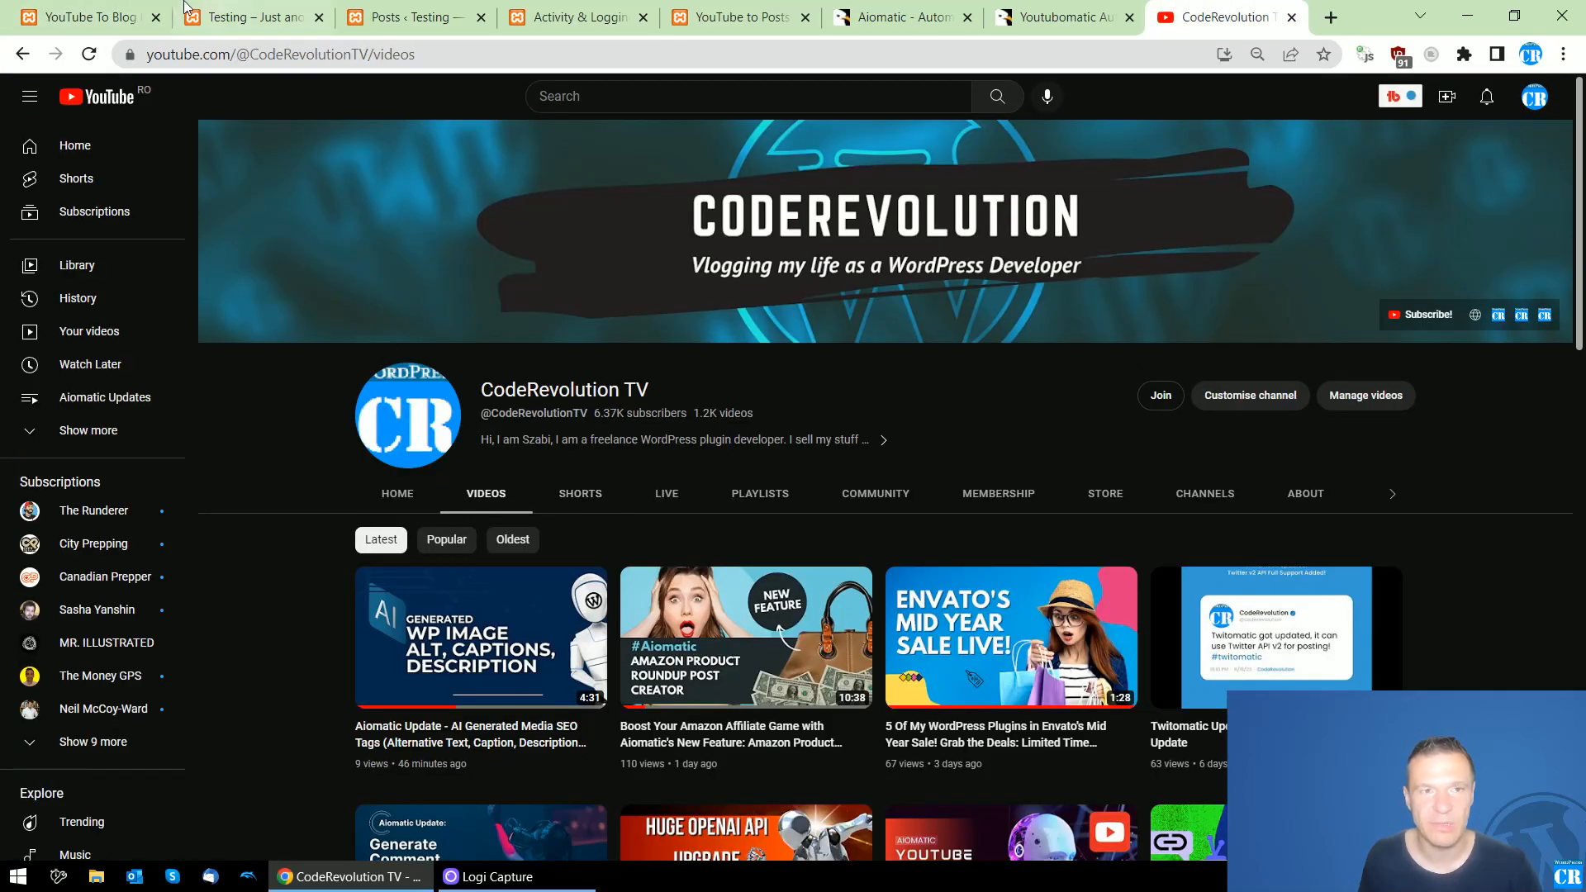
{"action": "left_click", "coordinate": [145, 17]}
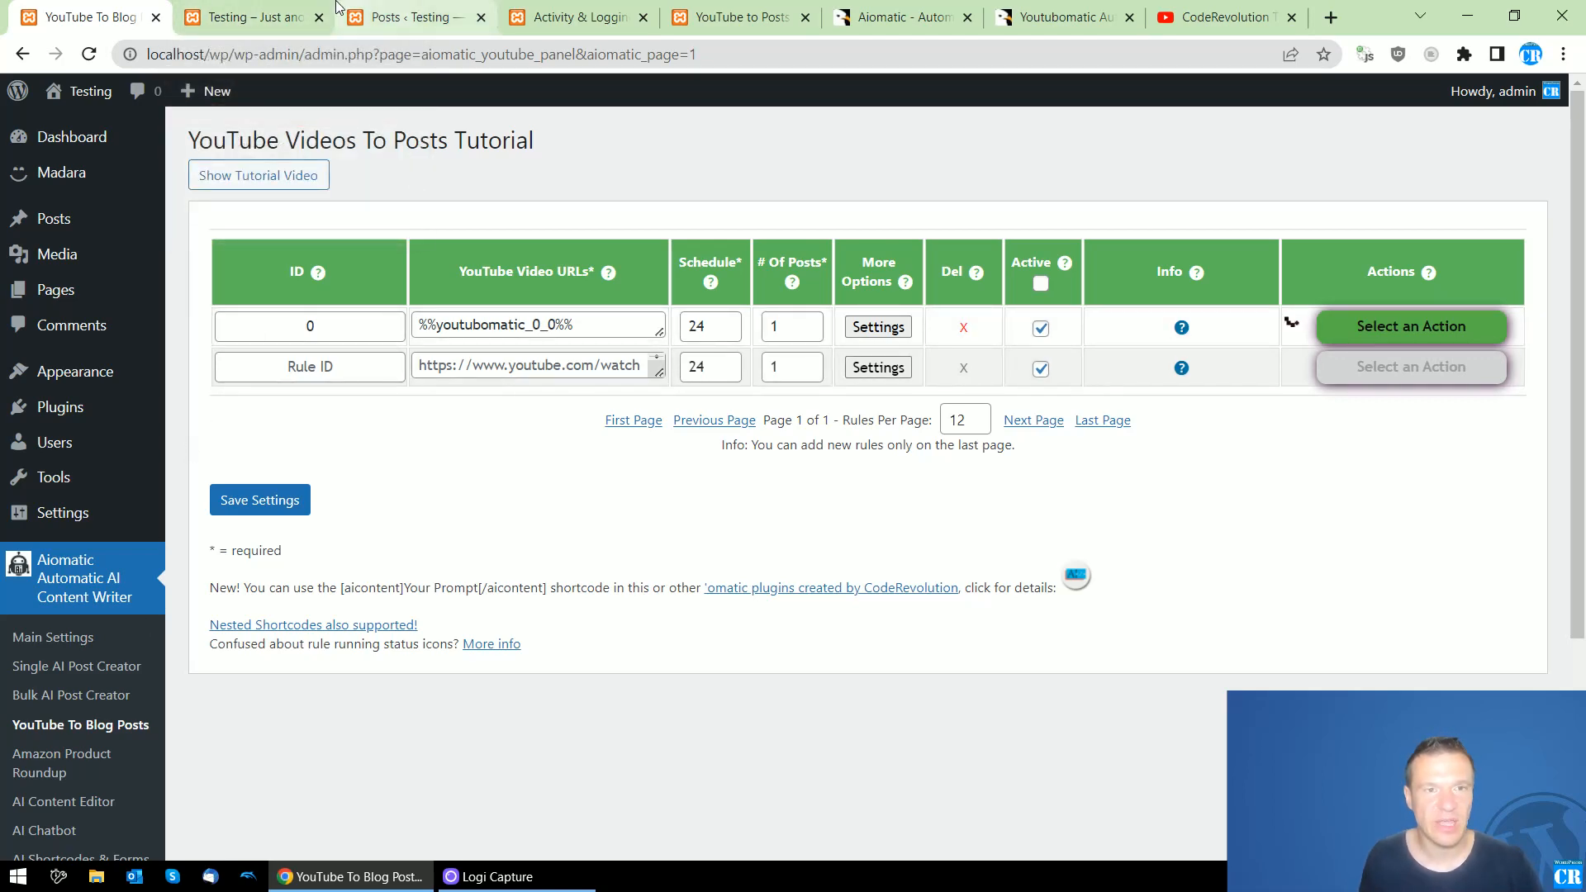
Check the front page, posts list, activity logs and Youtubomatic rule 0's post content, and return to Aiomatic rule 0's run status
{"action": "left_click", "coordinate": [266, 11]}
{"action": "left_click", "coordinate": [359, 10]}
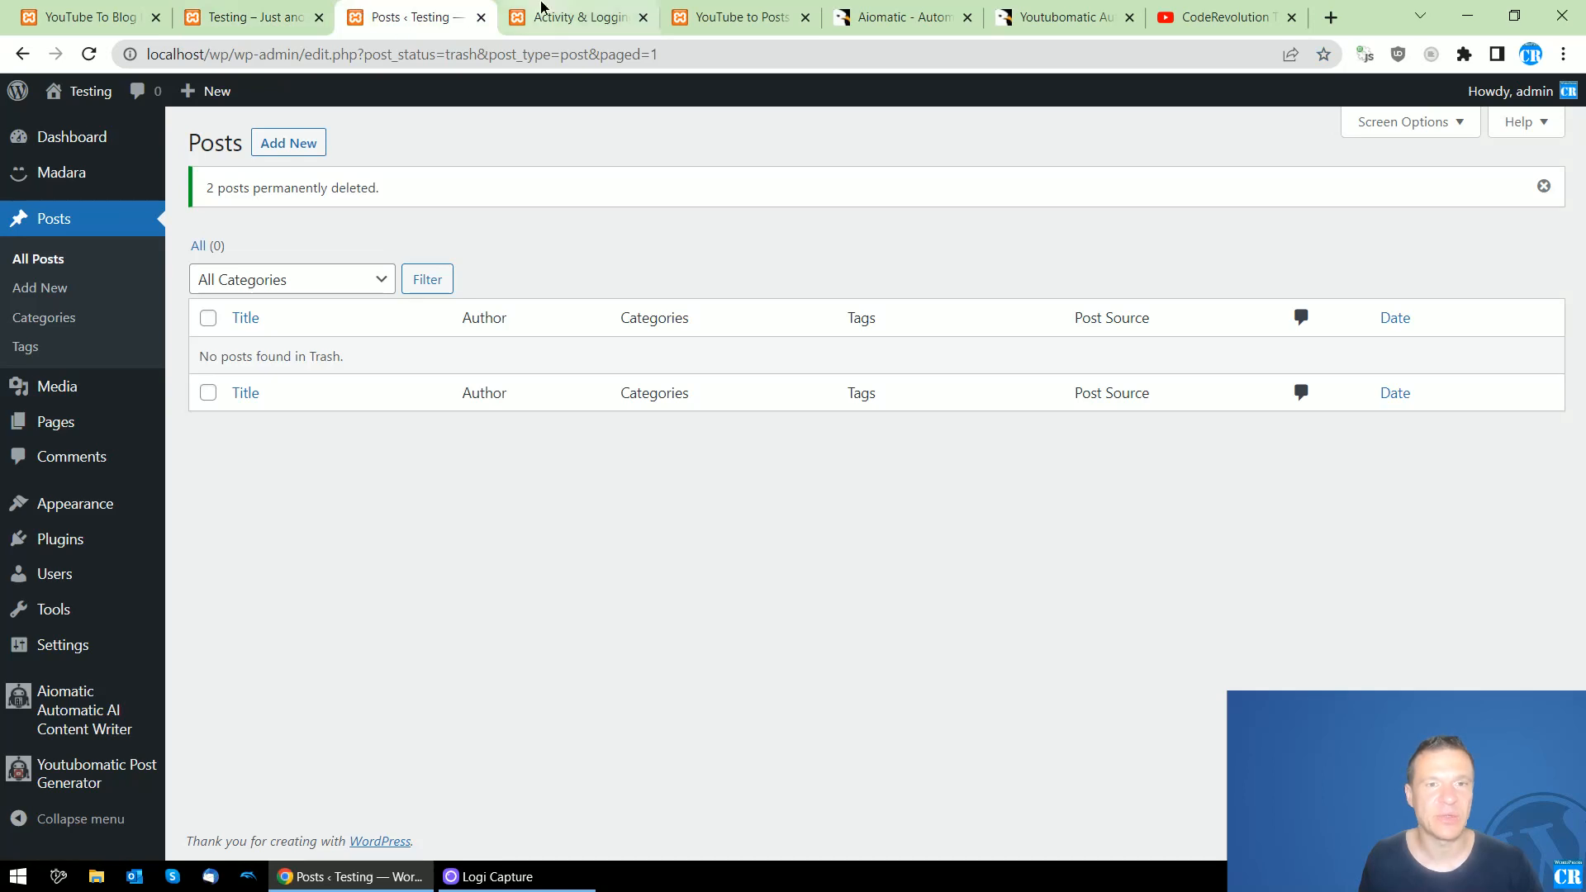
{"action": "left_click", "coordinate": [578, 14]}
{"action": "left_click", "coordinate": [727, 14]}
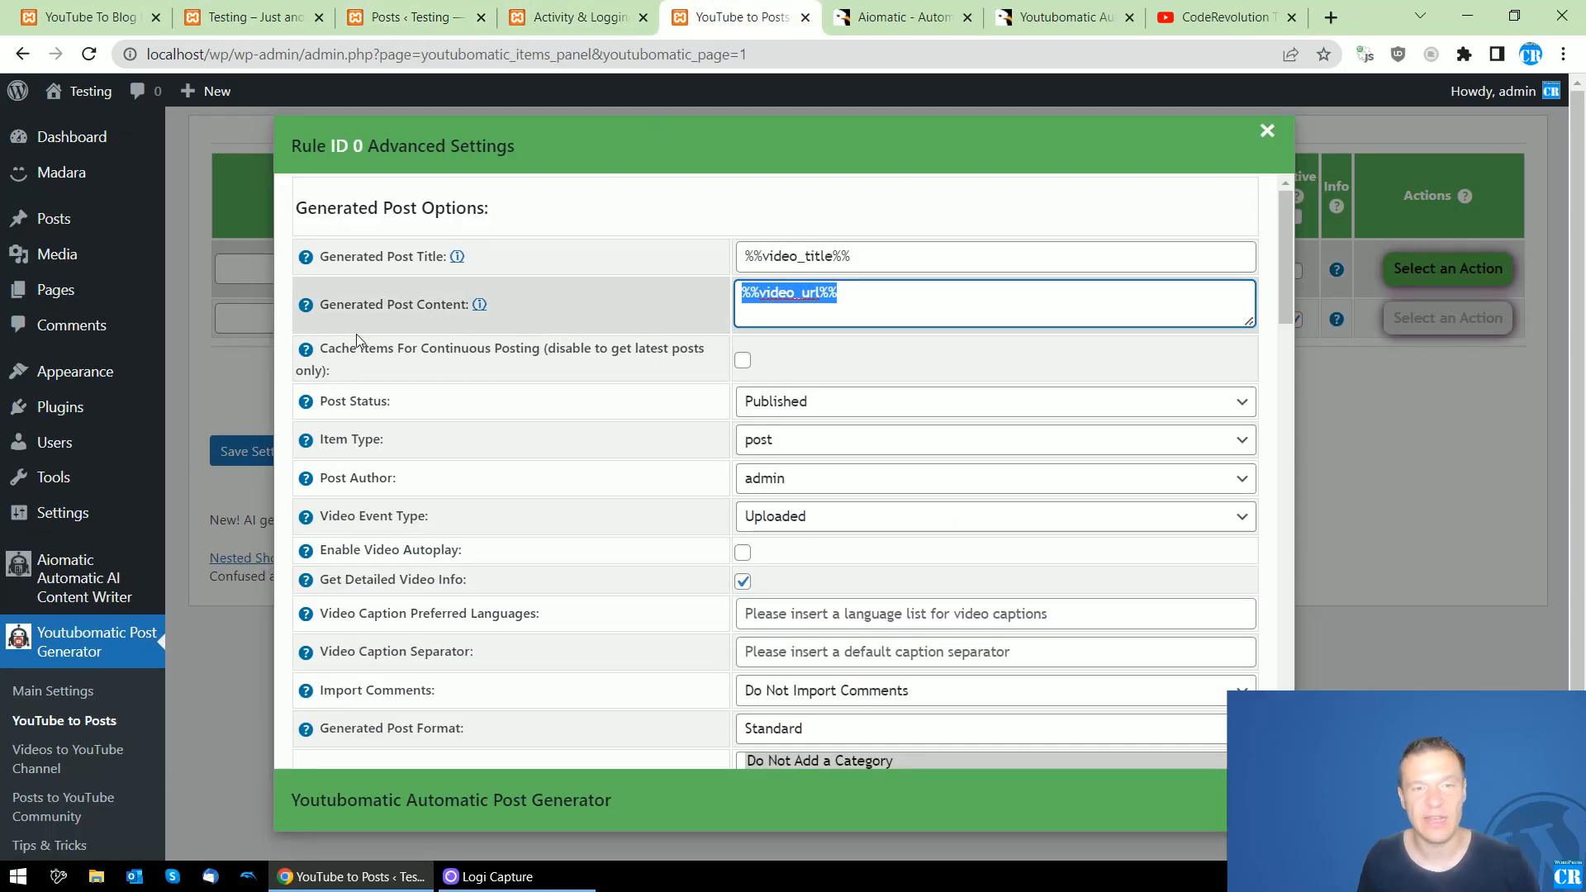
{"action": "left_click", "coordinate": [260, 369]}
{"action": "left_click", "coordinate": [128, 13]}
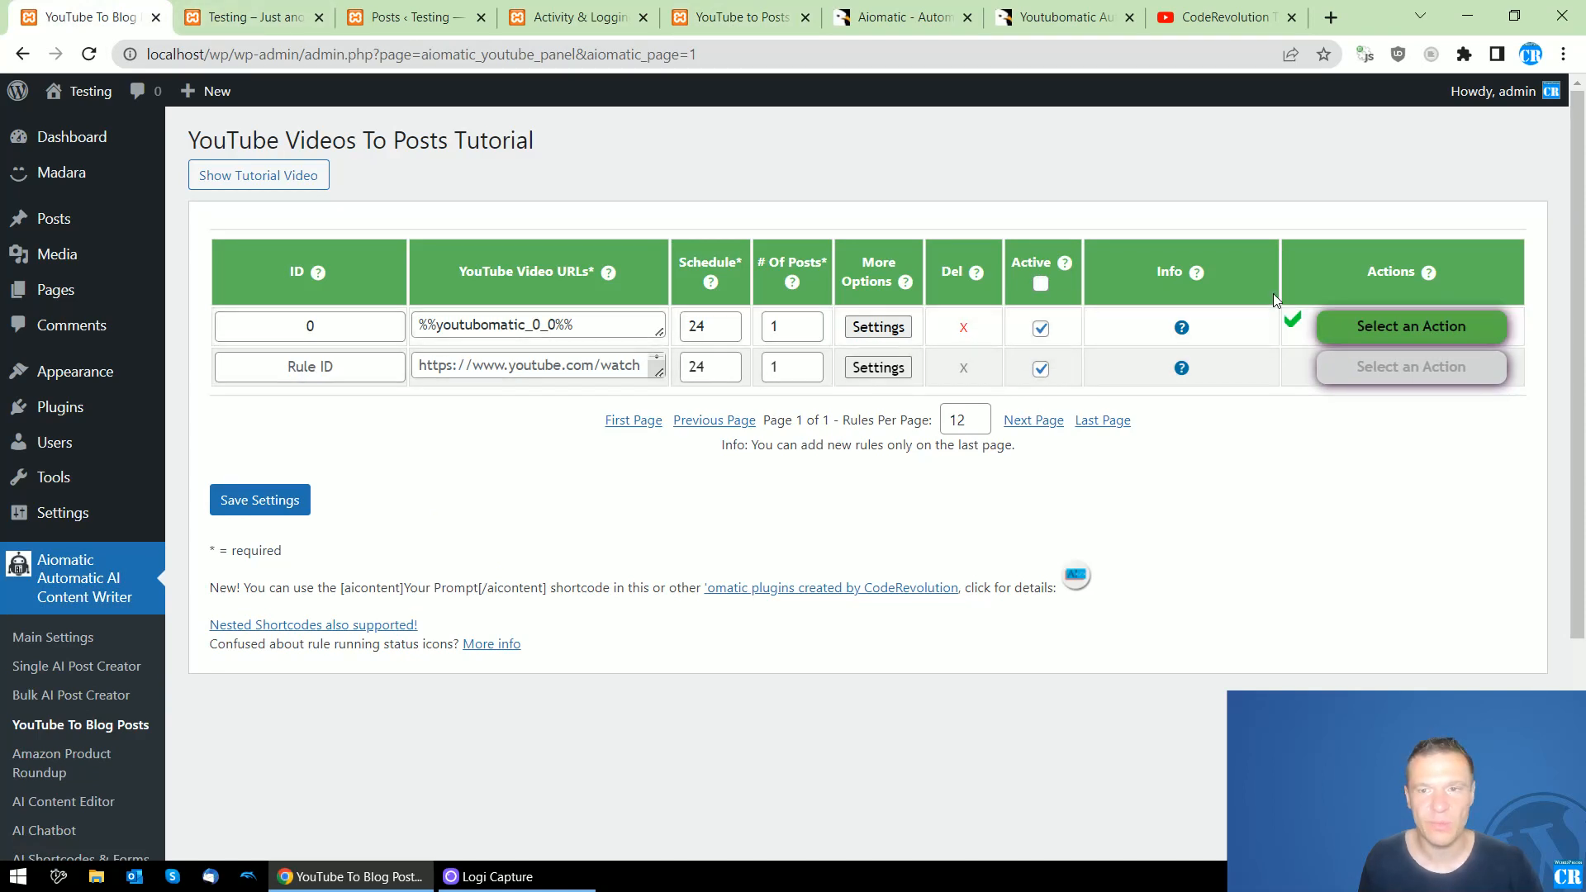
Reload the site's front page and open the newly generated Aiomatic Update post to examine its title
{"action": "left_click", "coordinate": [247, 17]}
{"action": "left_click", "coordinate": [88, 54]}
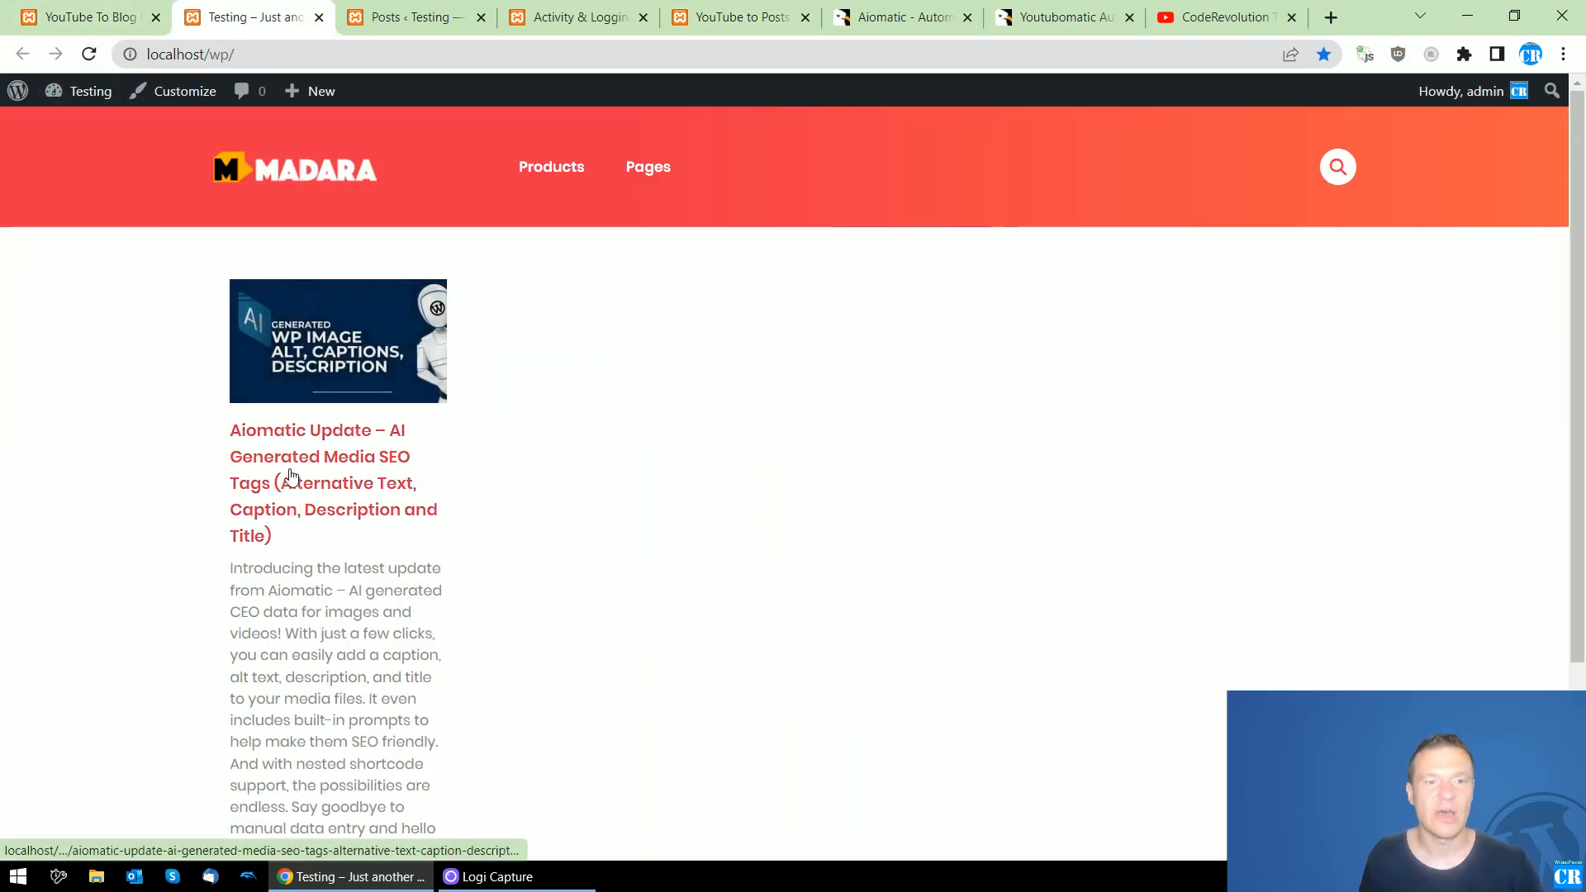
{"action": "left_click", "coordinate": [285, 467]}
{"action": "left_click_drag", "start_coordinate": [229, 338], "coordinate": [305, 388]}
{"action": "left_click", "coordinate": [414, 380]}
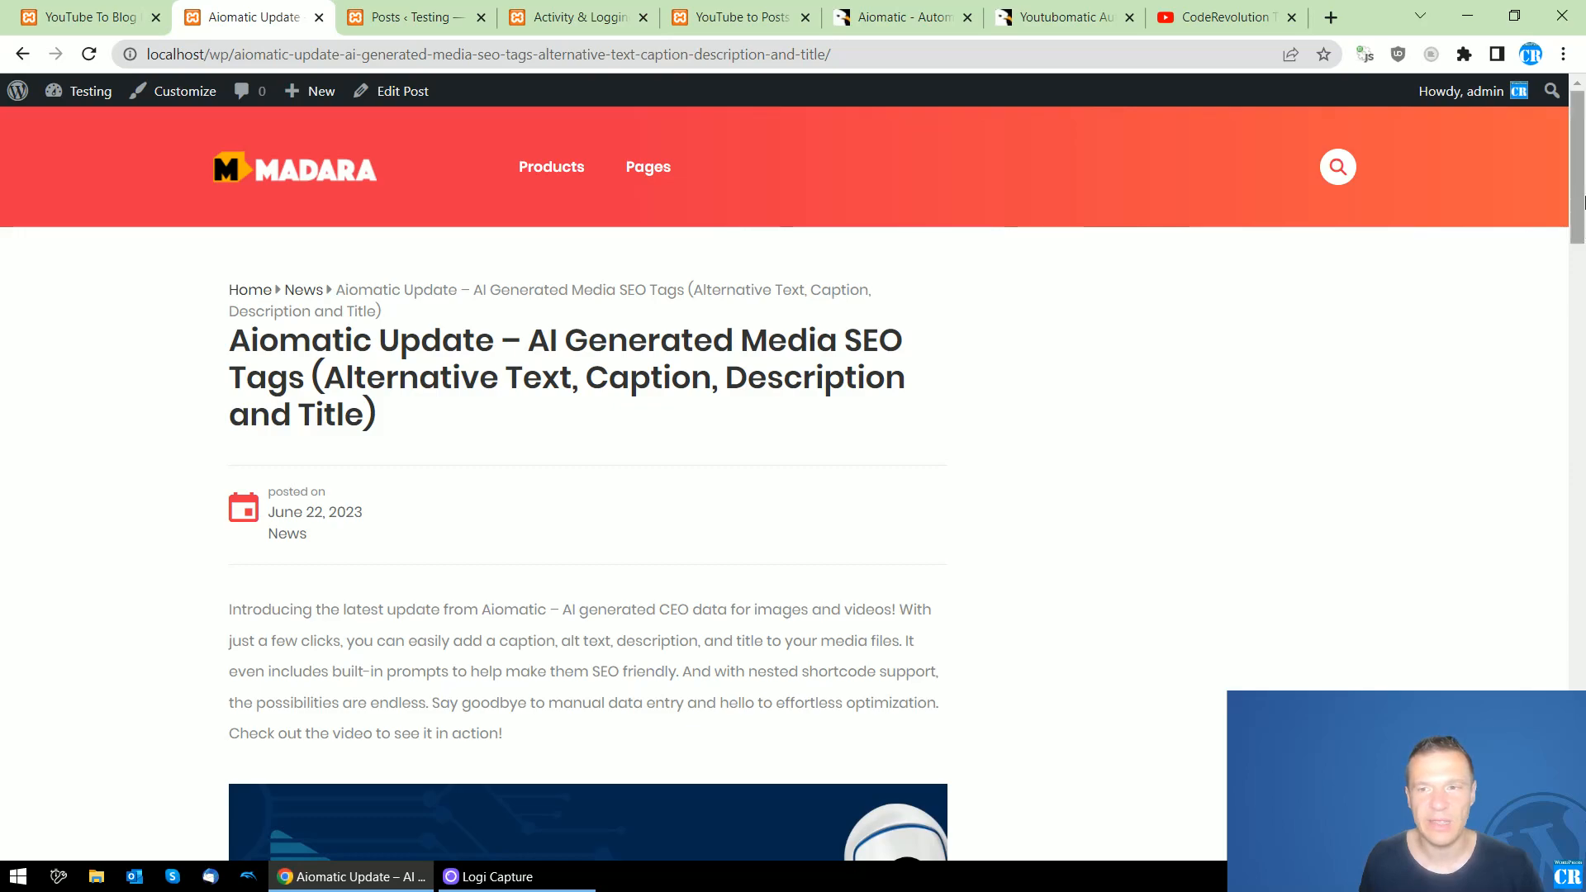
Read through the generated post's intro, numbered sections and conclusion
{"action": "left_click_drag", "start_coordinate": [1576, 217], "coordinate": [1513, 375]}
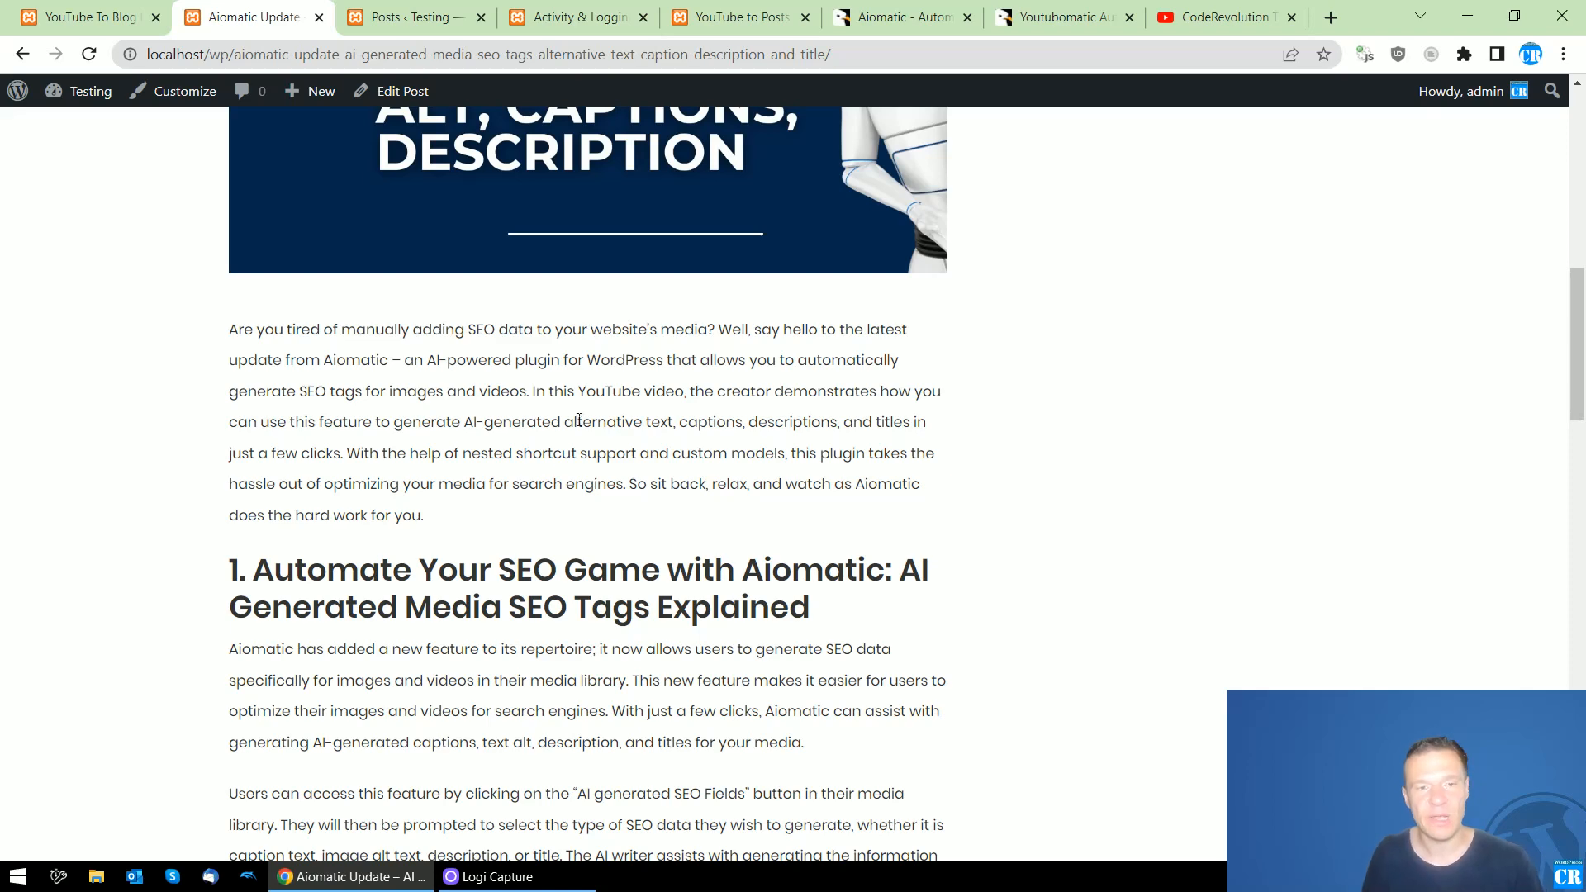
{"action": "scroll", "coordinate": [579, 419], "scroll_direction": "down", "scroll_amount": 6}
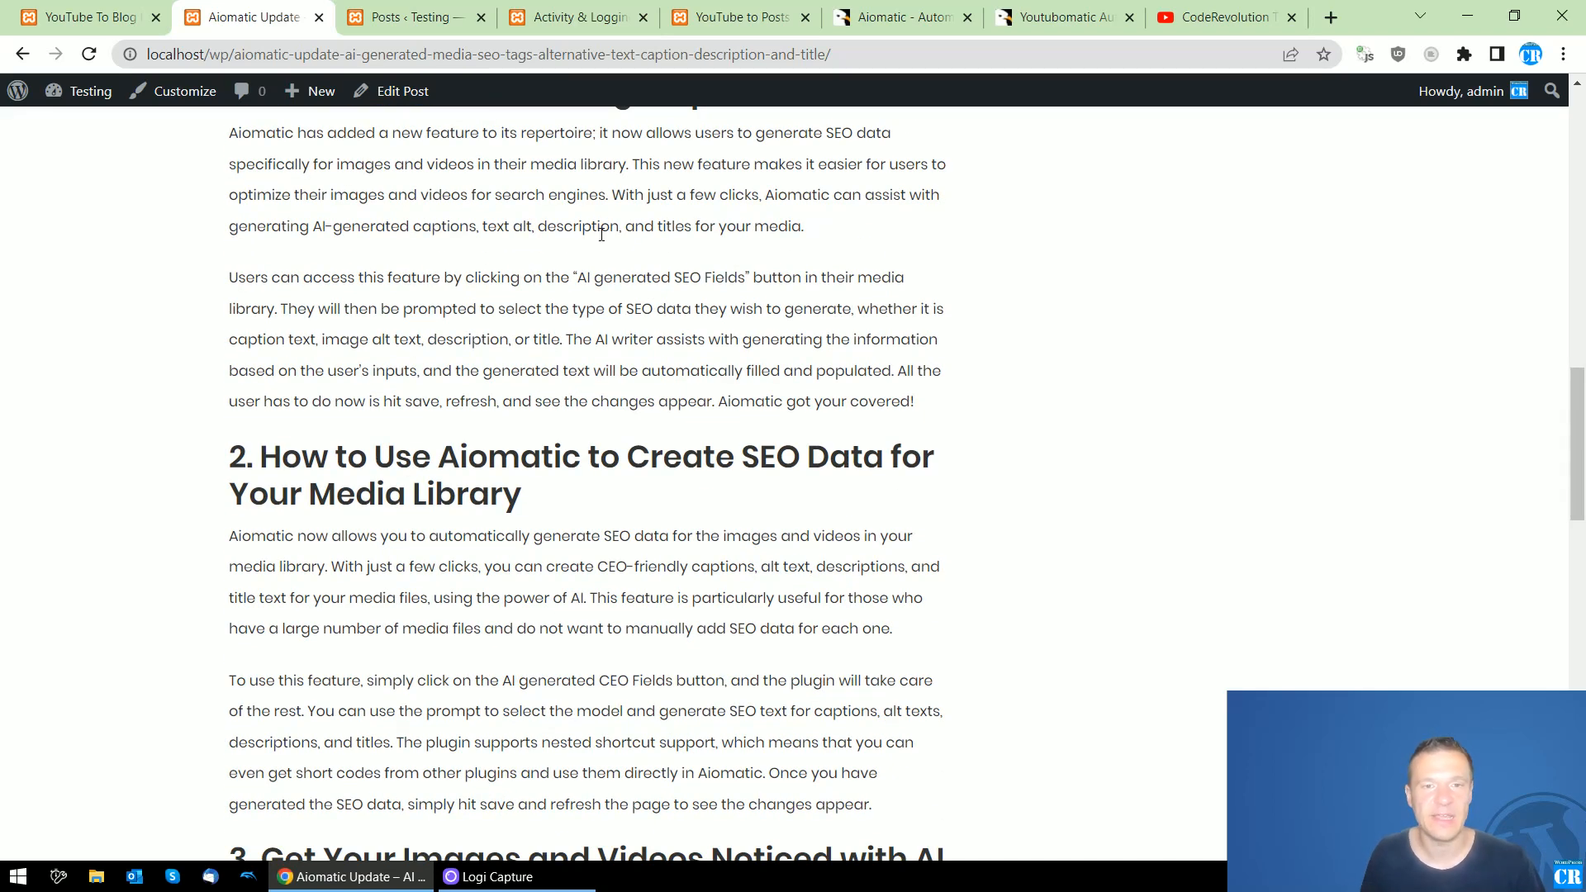
{"action": "scroll", "coordinate": [401, 455], "scroll_direction": "down", "scroll_amount": 4}
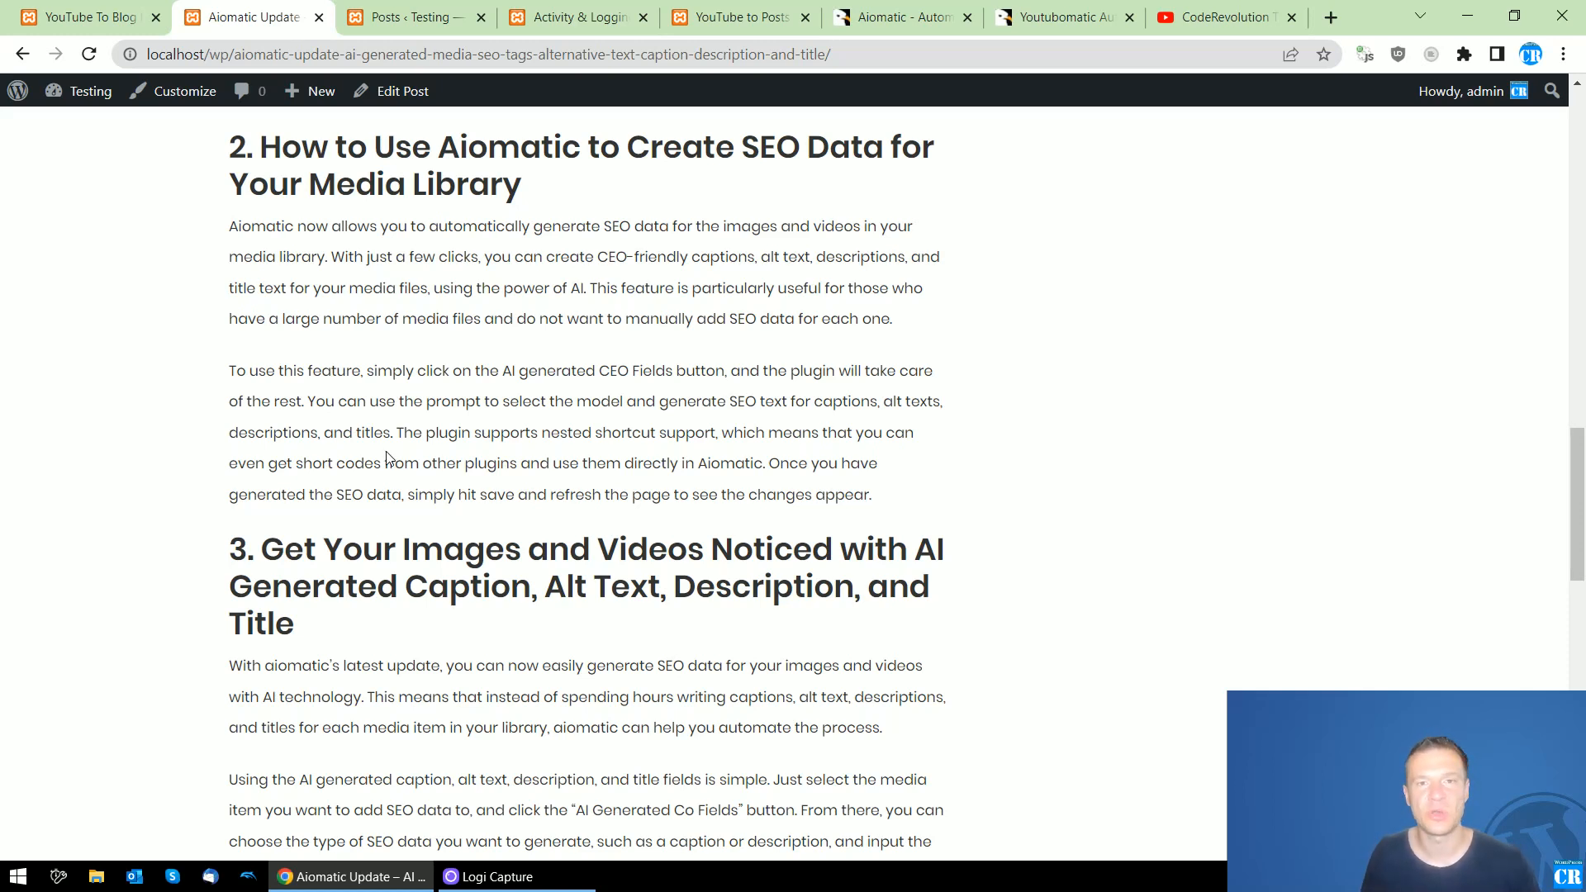
{"action": "scroll", "coordinate": [389, 459], "scroll_direction": "down", "scroll_amount": 5}
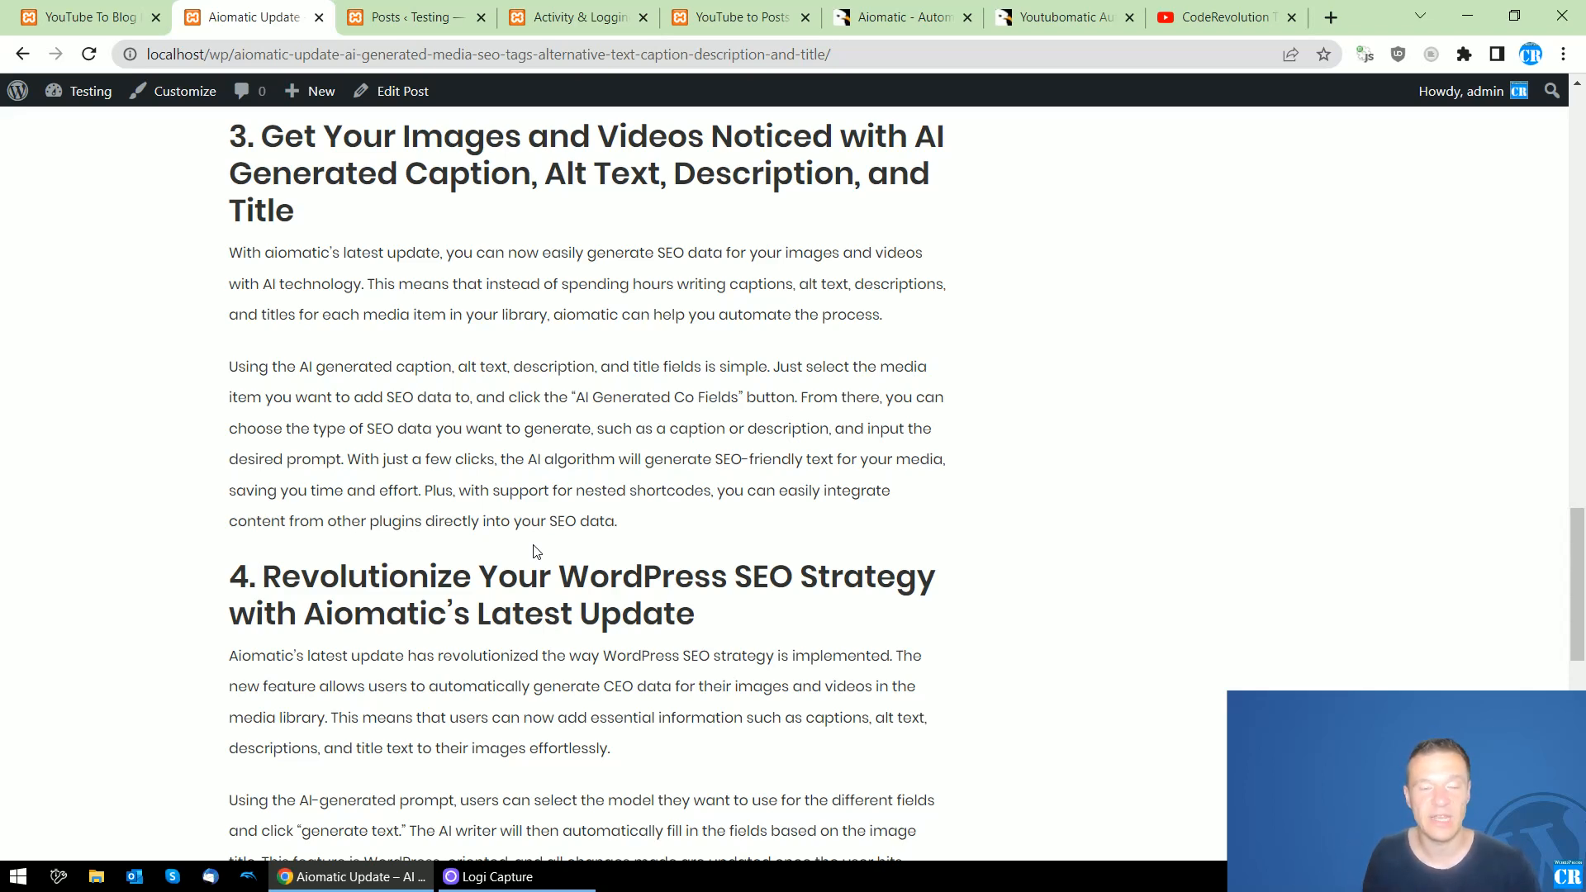
{"action": "scroll", "coordinate": [533, 552], "scroll_direction": "down", "scroll_amount": 6}
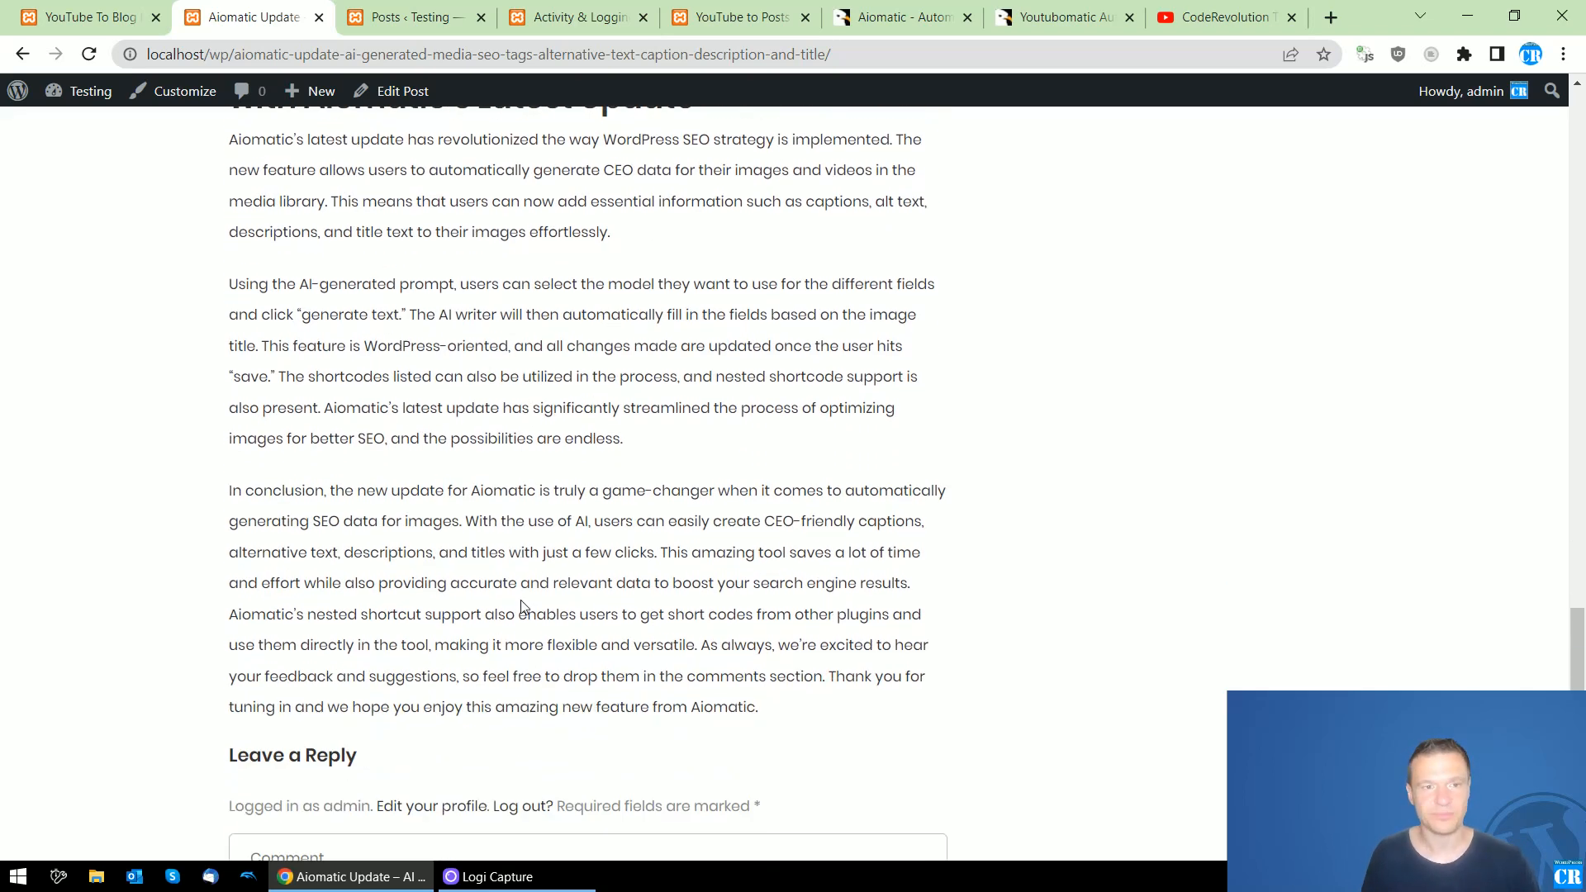
{"action": "scroll", "coordinate": [468, 552], "scroll_direction": "up", "scroll_amount": 6}
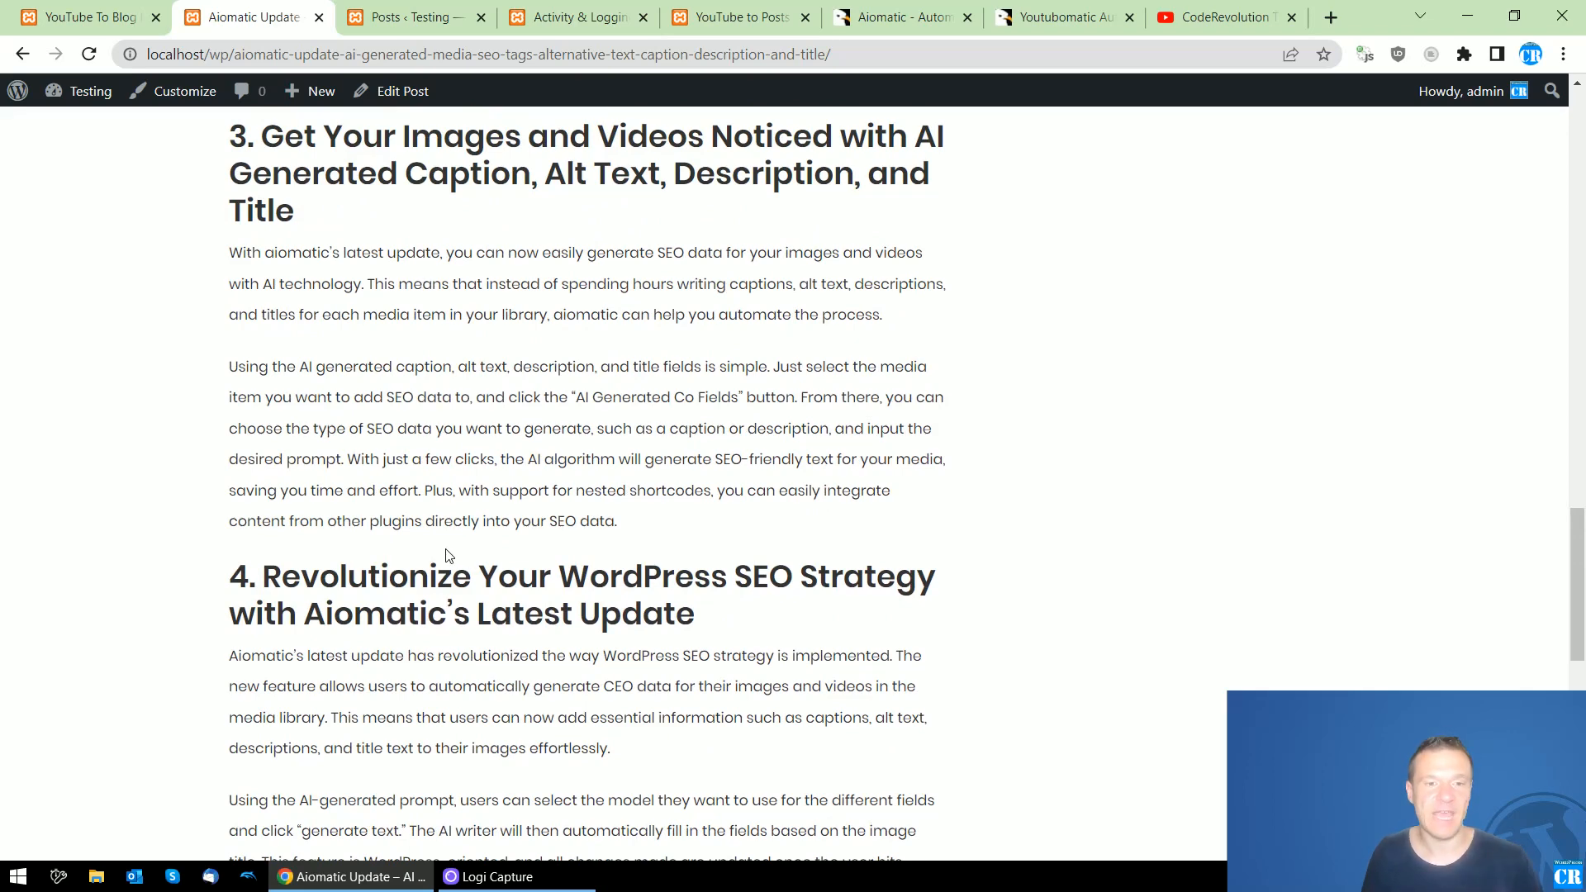
{"action": "scroll", "coordinate": [447, 554], "scroll_direction": "up", "scroll_amount": 10}
Return to the Aiomatic YouTube To Blog Posts rules and highlight rule 0's %%youtubomatic_0_0%% shortcode
{"action": "left_click", "coordinate": [91, 17]}
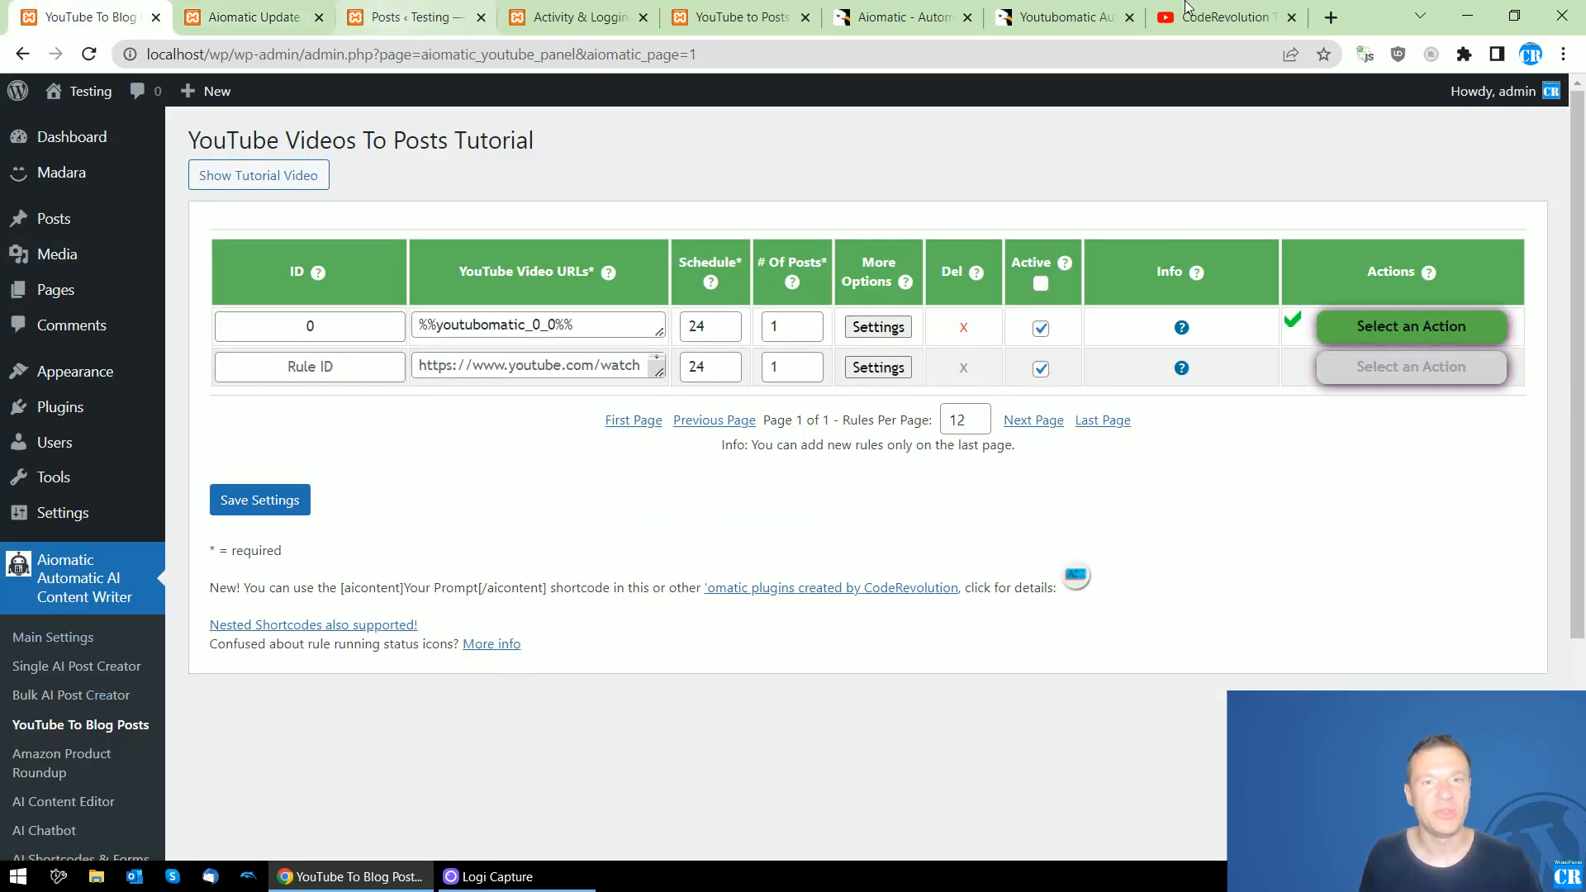
{"action": "left_click_drag", "start_coordinate": [421, 326], "coordinate": [574, 326]}
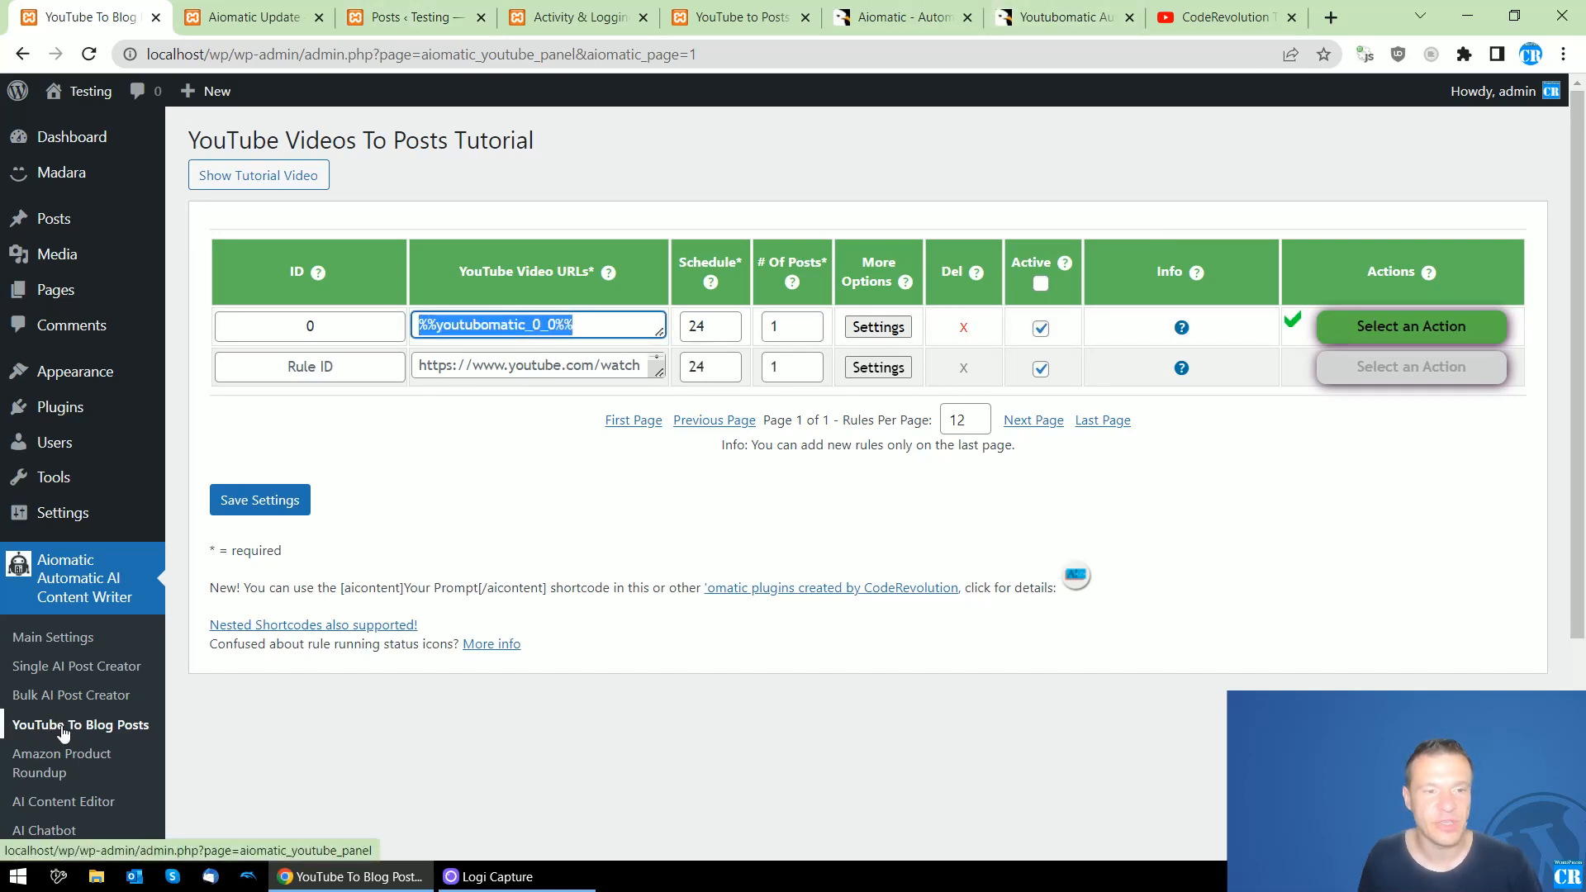